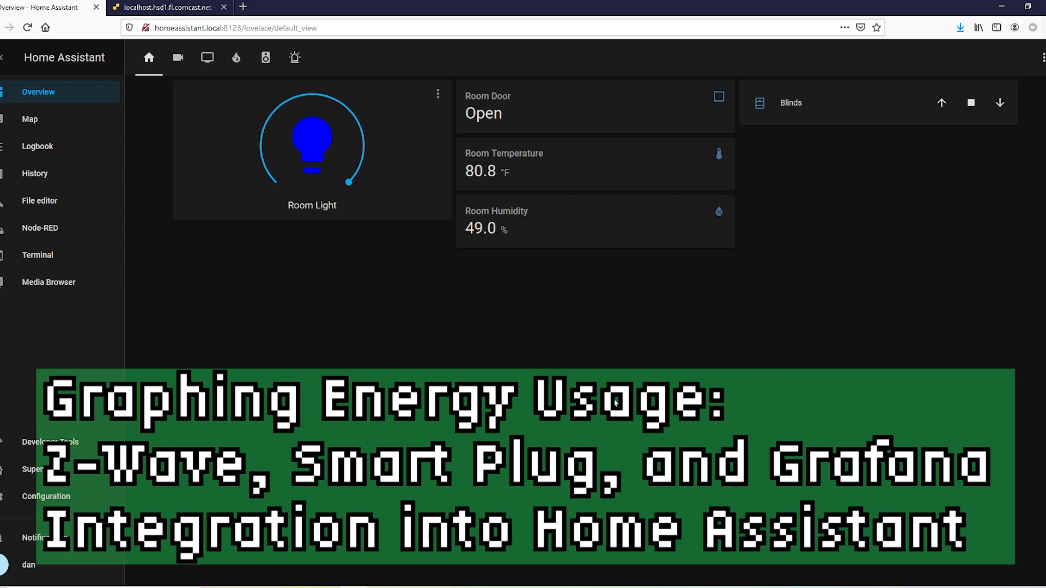
# Begin adding a new Z-Wave integration from the Home Assistant integrations configuration
pyautogui.click(65, 497)
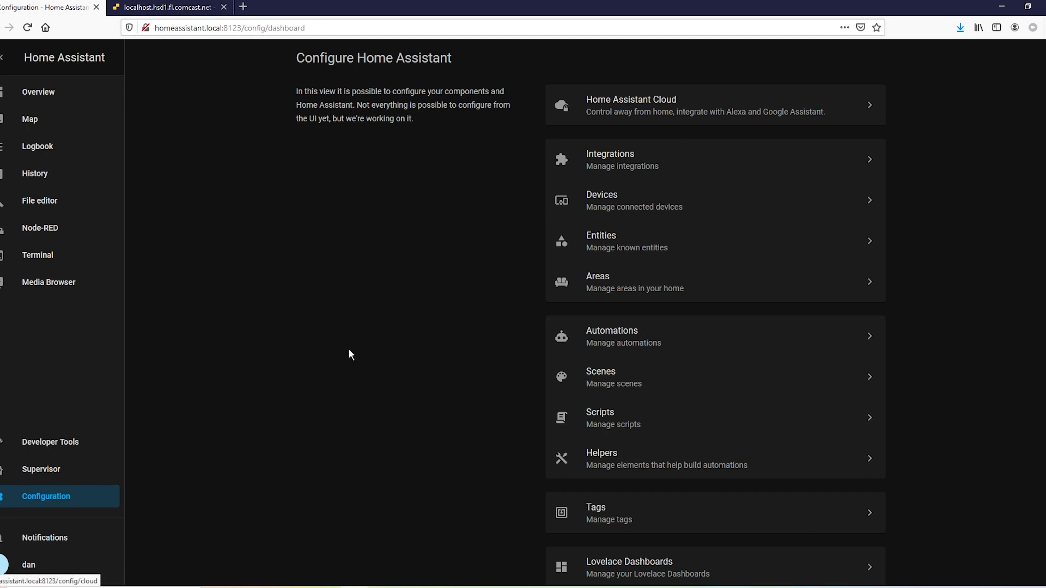
pyautogui.click(669, 166)
pyautogui.click(1037, 561)
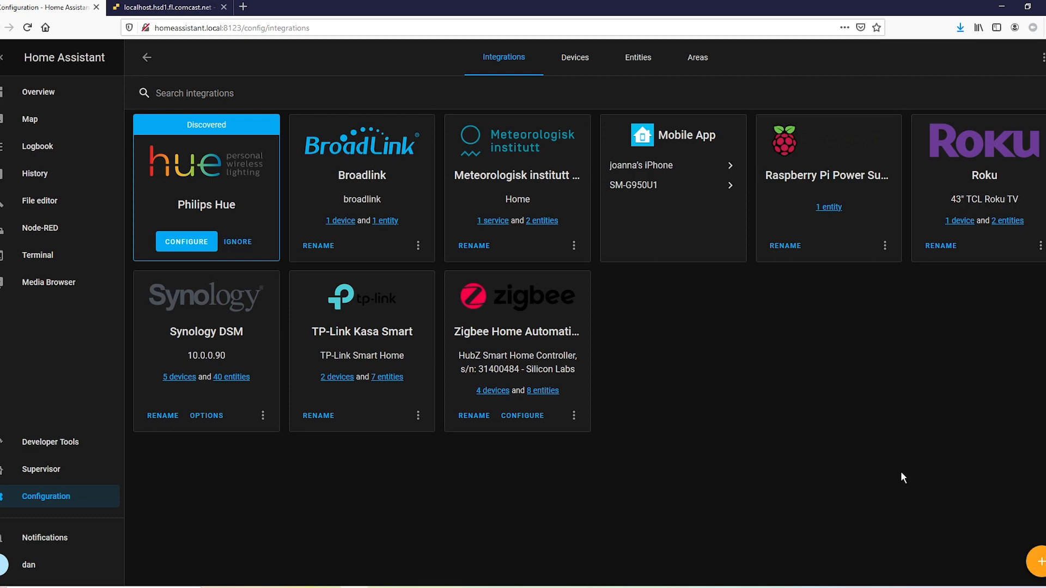
pyautogui.scroll(-15, 625, 434)
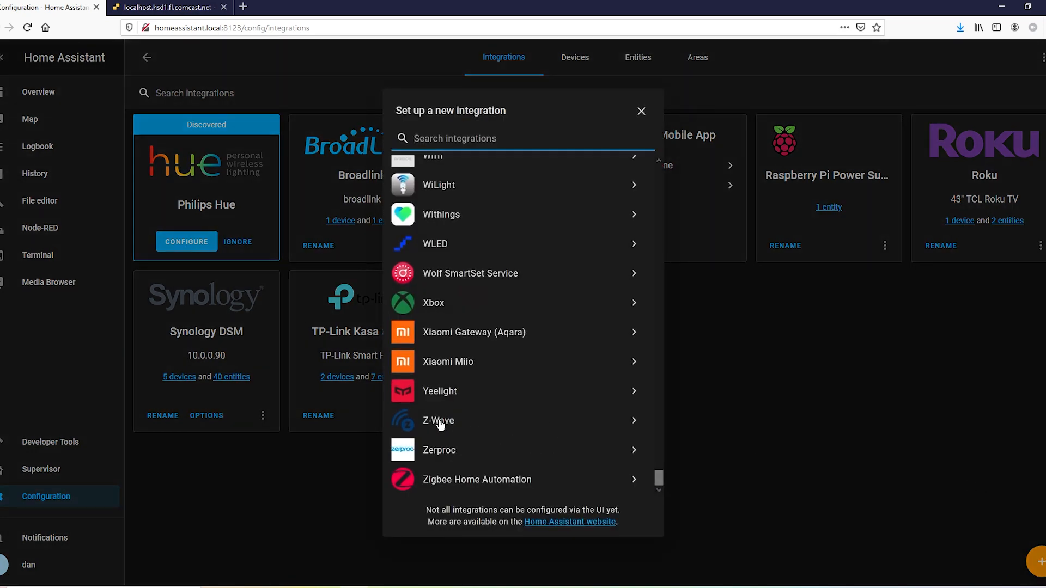
pyautogui.click(439, 422)
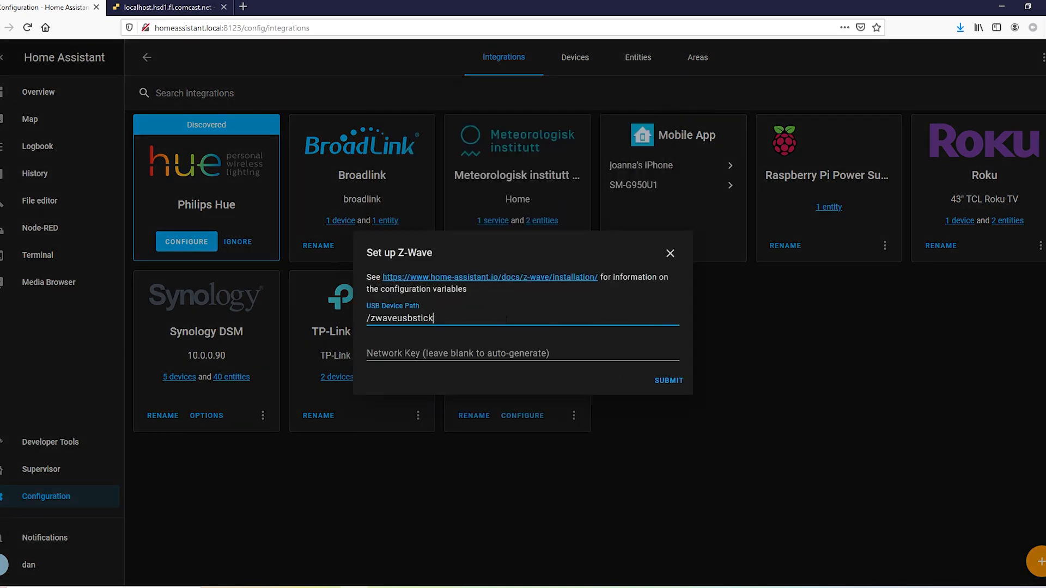
# Replace the Z-Wave USB device path with /dev/ttyUSB0 copied from the notes, leave the network key blank, and complete the setup
pyautogui.click(390, 568)
pyautogui.moveTo(377, 210); pyautogui.dragTo(317, 208)
pyautogui.rightClick(356, 206)
pyautogui.click(389, 241)
pyautogui.click(257, 486)
pyautogui.click(432, 317)
pyautogui.hotkey('ctrl', 'a')
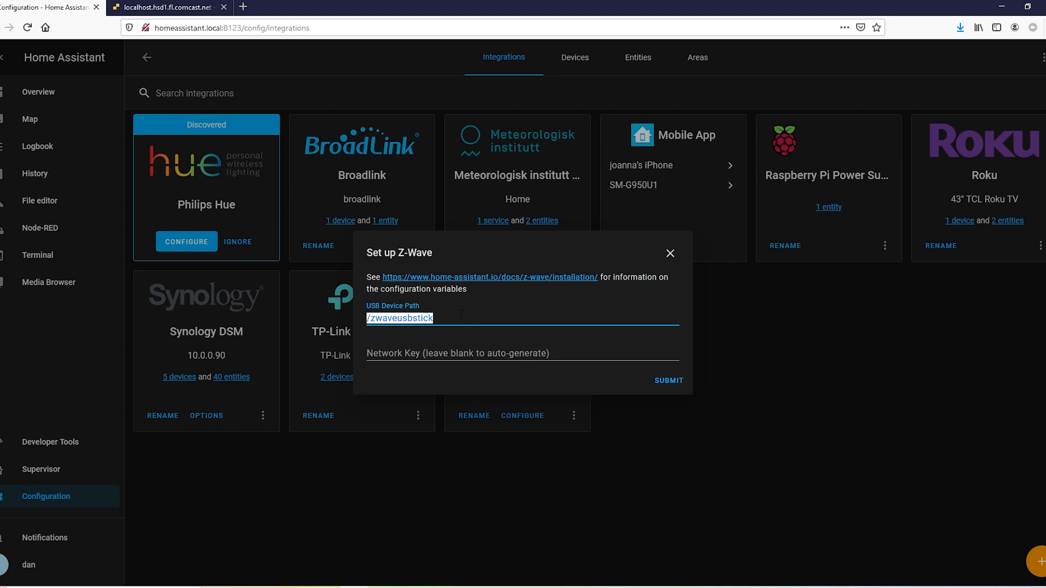
pyautogui.rightClick(457, 318)
pyautogui.click(493, 377)
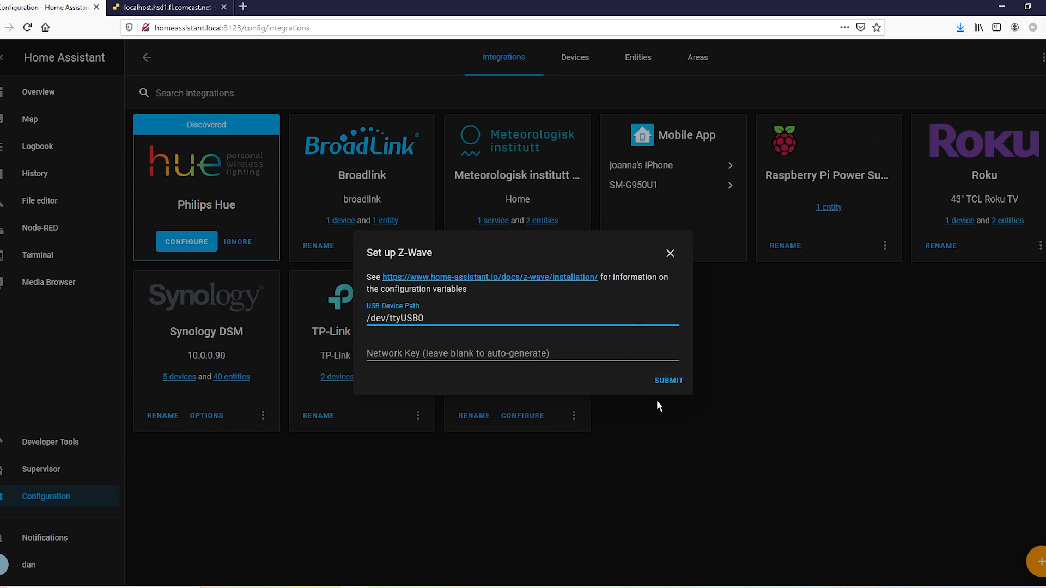
pyautogui.click(667, 381)
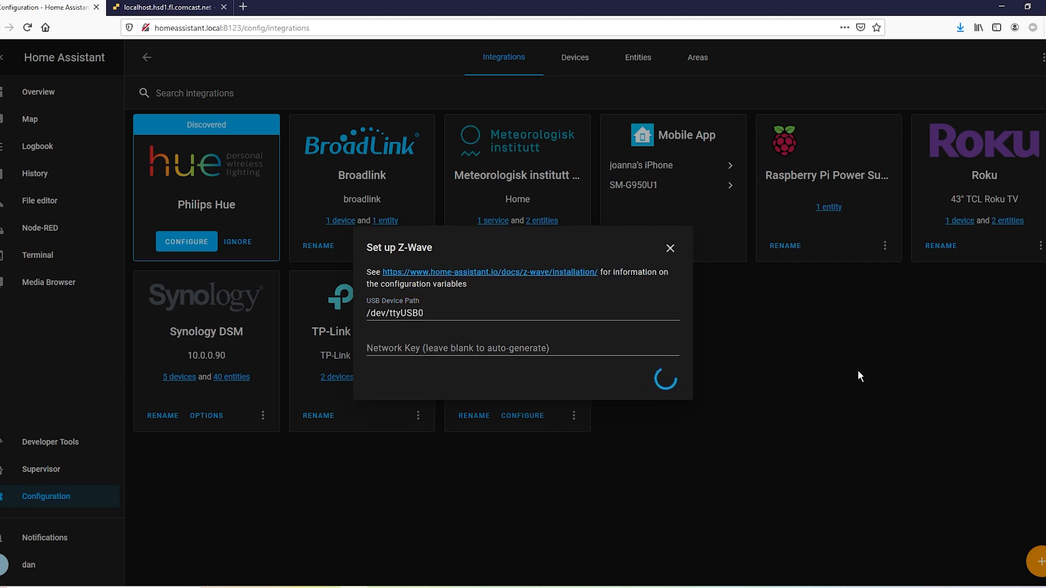
pyautogui.click(613, 343)
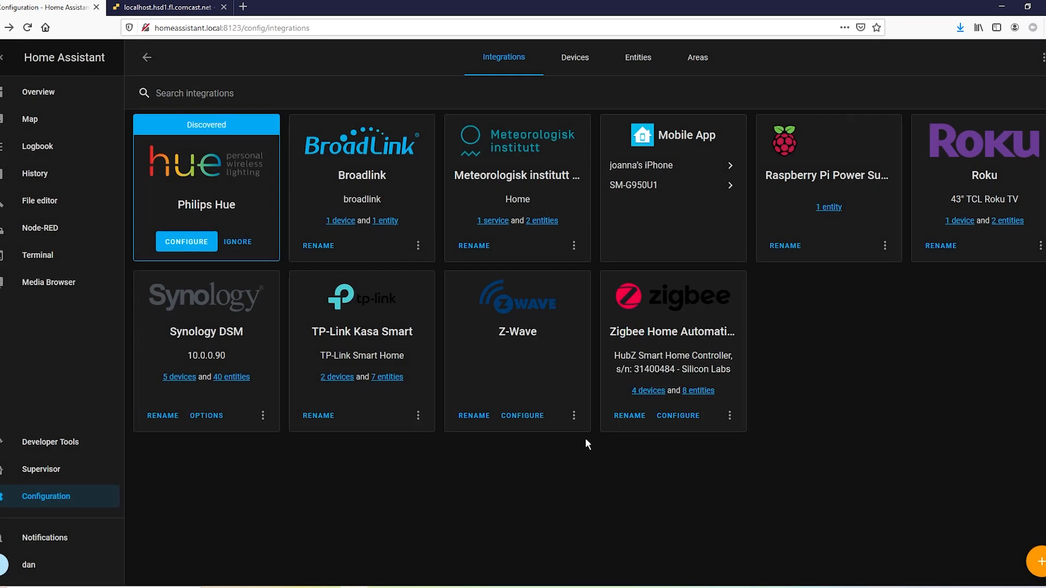
# Open the Z-Wave integration's configuration, start the Z-Wave network, and check its list of nodes
pyautogui.click(524, 415)
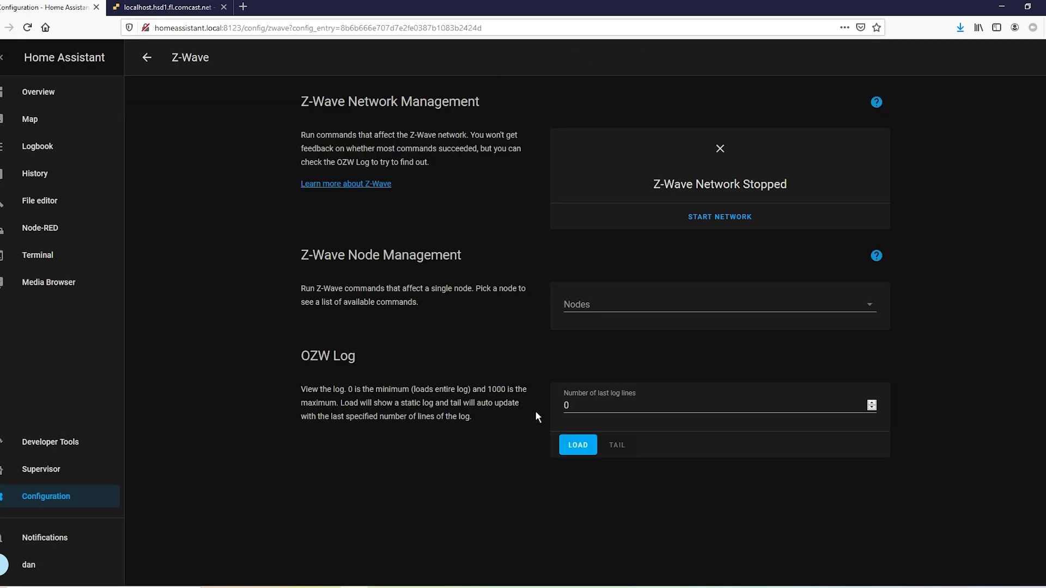
pyautogui.click(730, 224)
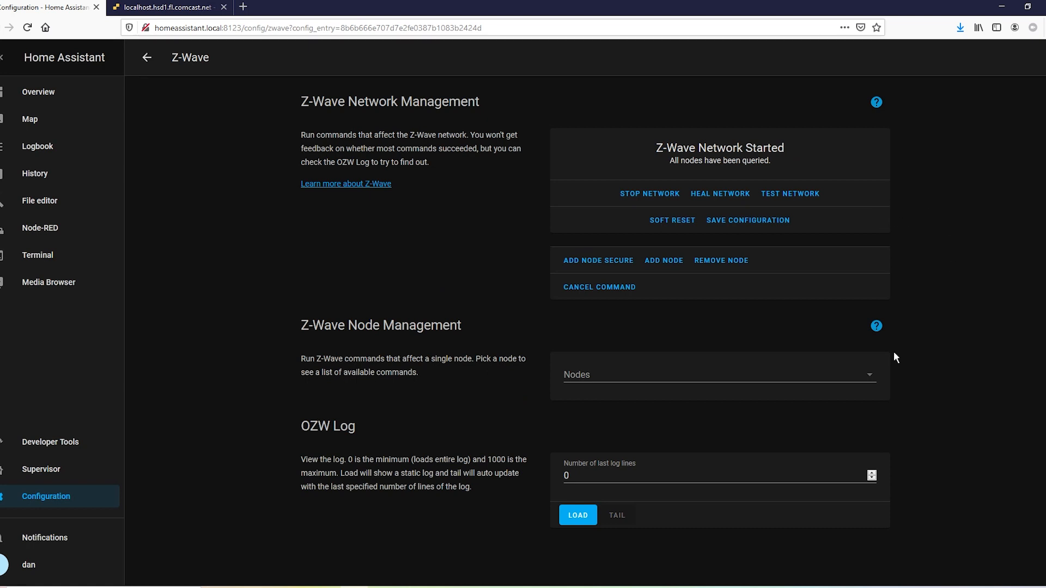
pyautogui.click(847, 375)
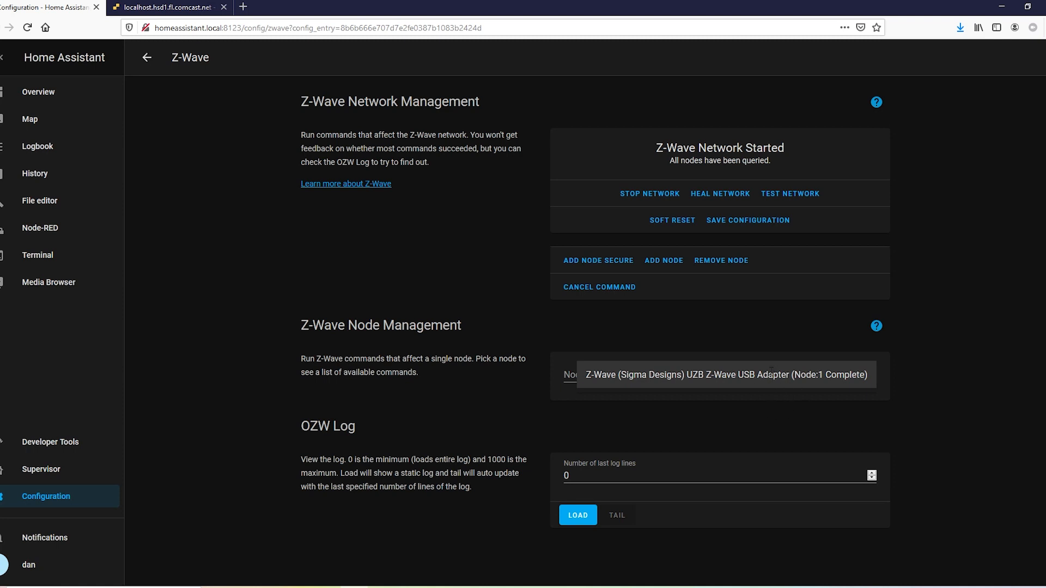
pyautogui.click(977, 259)
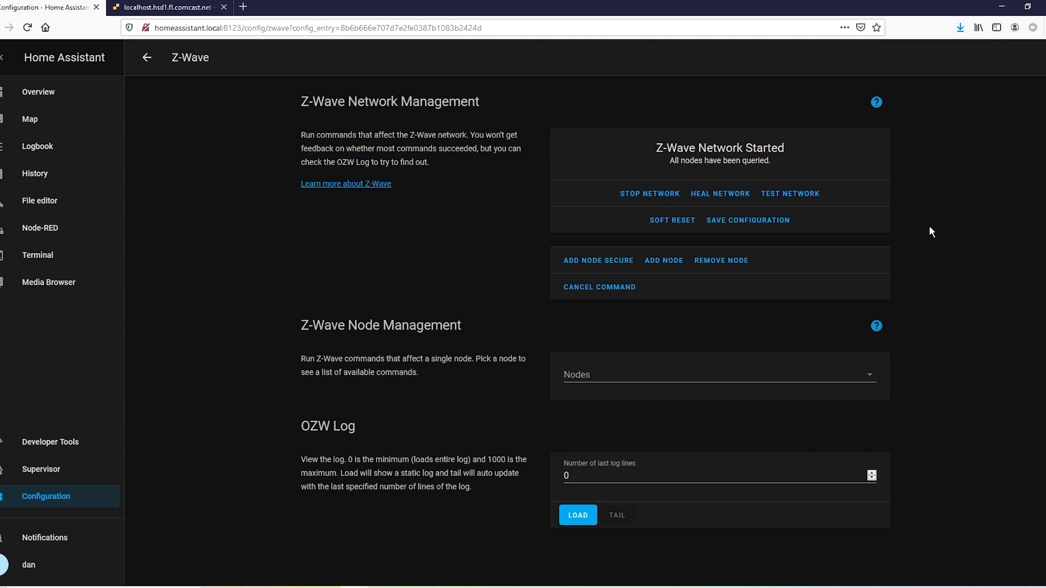
# Add a new Z-Wave node and select the AEON Labs ZW096 Smart Switch 6 for node management
pyautogui.click(675, 270)
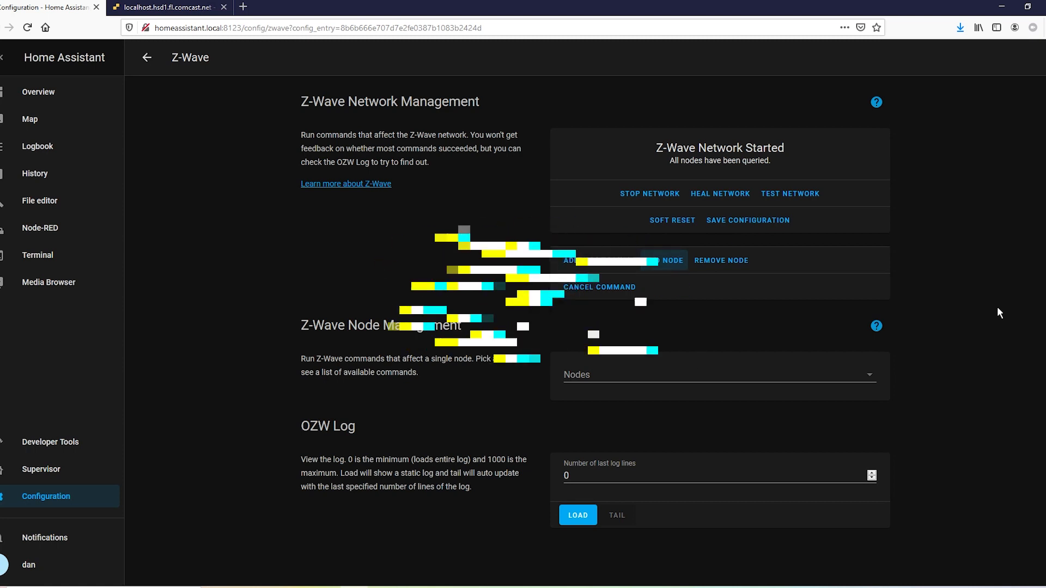
pyautogui.click(850, 375)
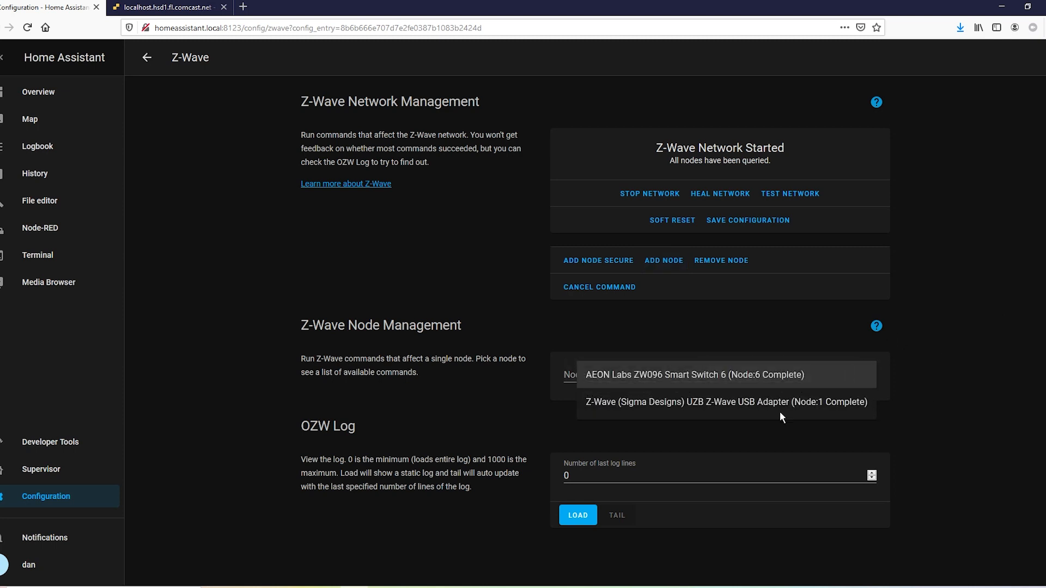
pyautogui.click(779, 382)
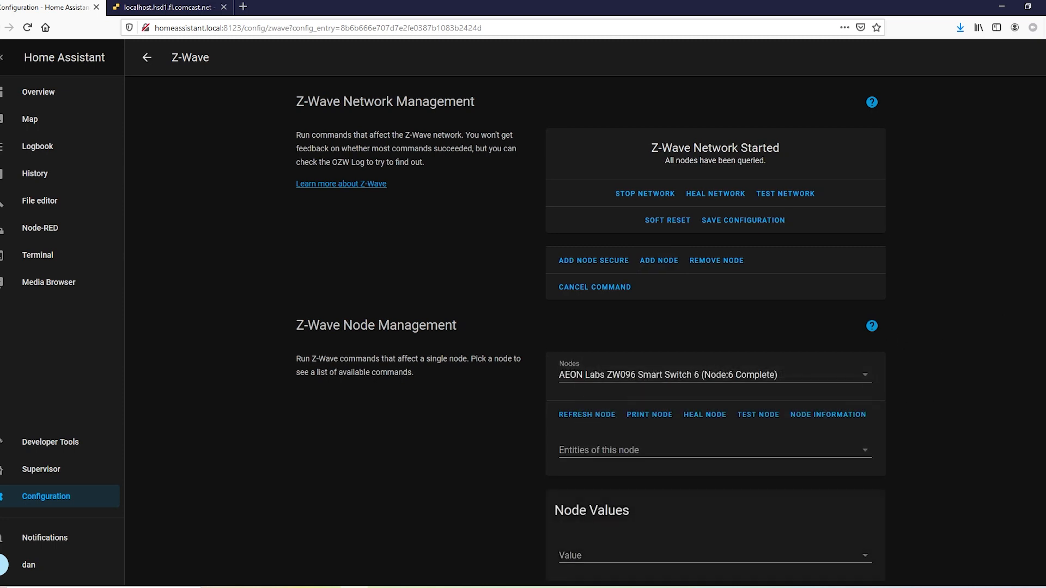
# Review the entities that belong to the Smart Switch 6 node
pyautogui.scroll(-2, 944, 382)
pyautogui.scroll(-2, 944, 382)
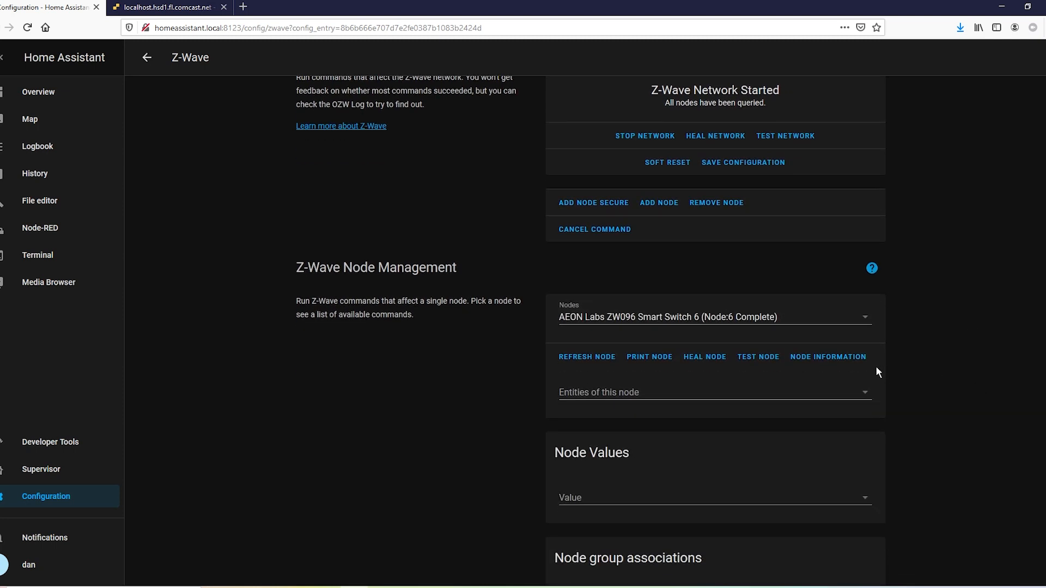
pyautogui.click(750, 393)
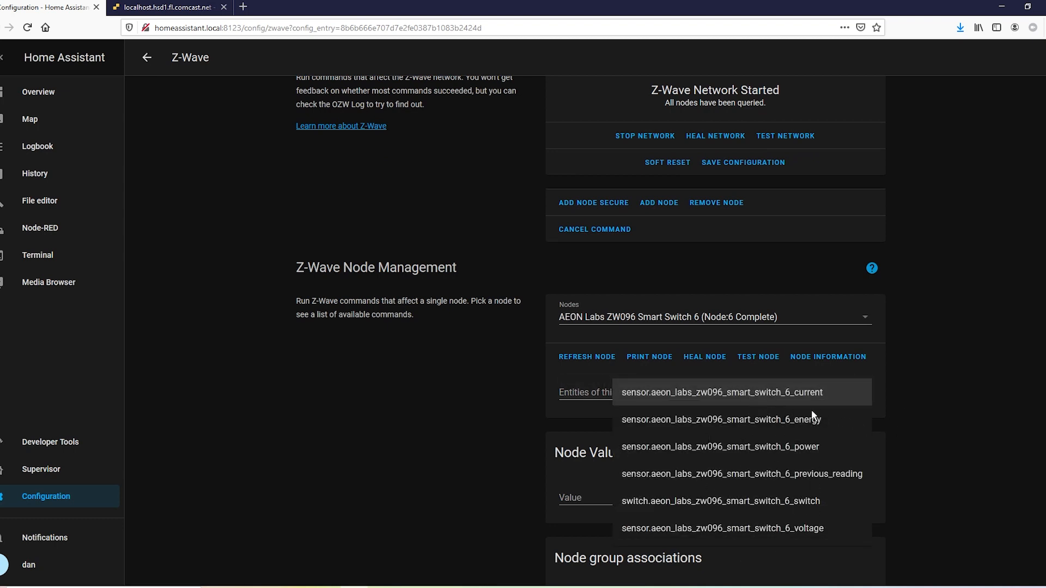
pyautogui.click(918, 377)
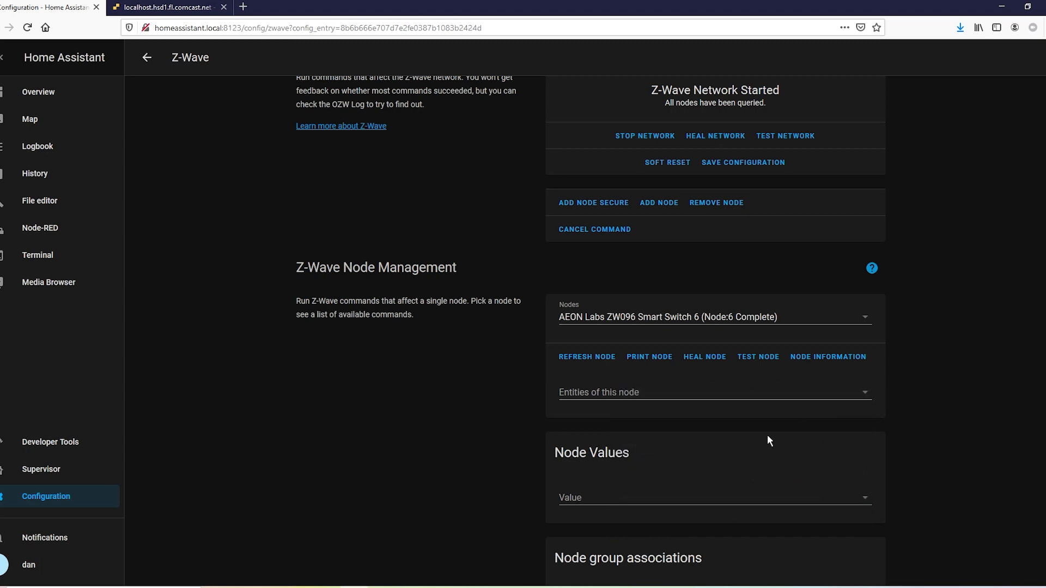
# Choose node configuration parameter 90 (Enables/disables parameter 91/92) and change its value to False
pyautogui.scroll(-2, 828, 422)
pyautogui.scroll(1, 909, 397)
pyautogui.scroll(-4, 915, 401)
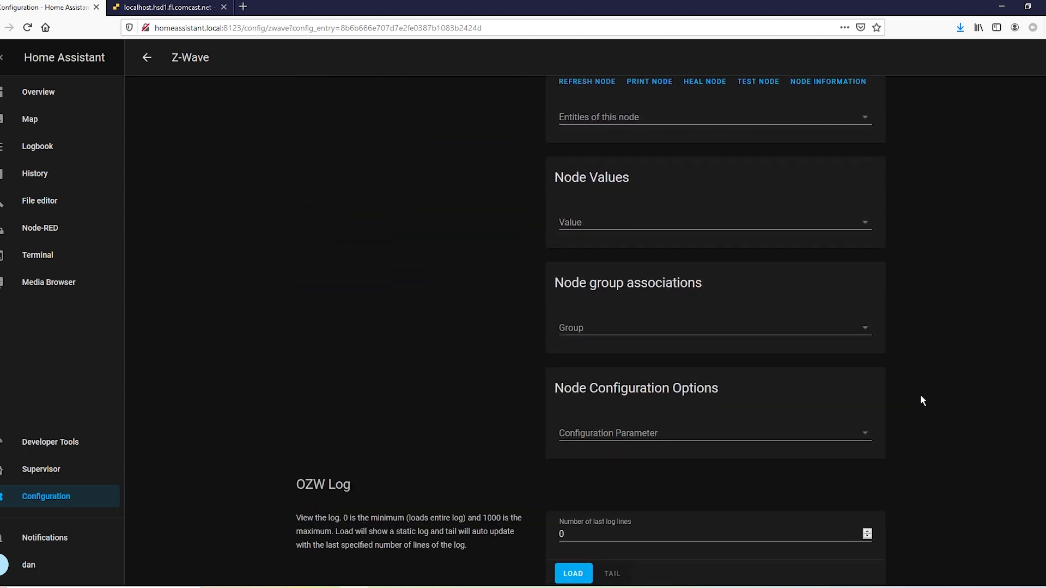
pyautogui.click(817, 436)
pyautogui.scroll(-1, 789, 359)
pyautogui.scroll(1, 788, 360)
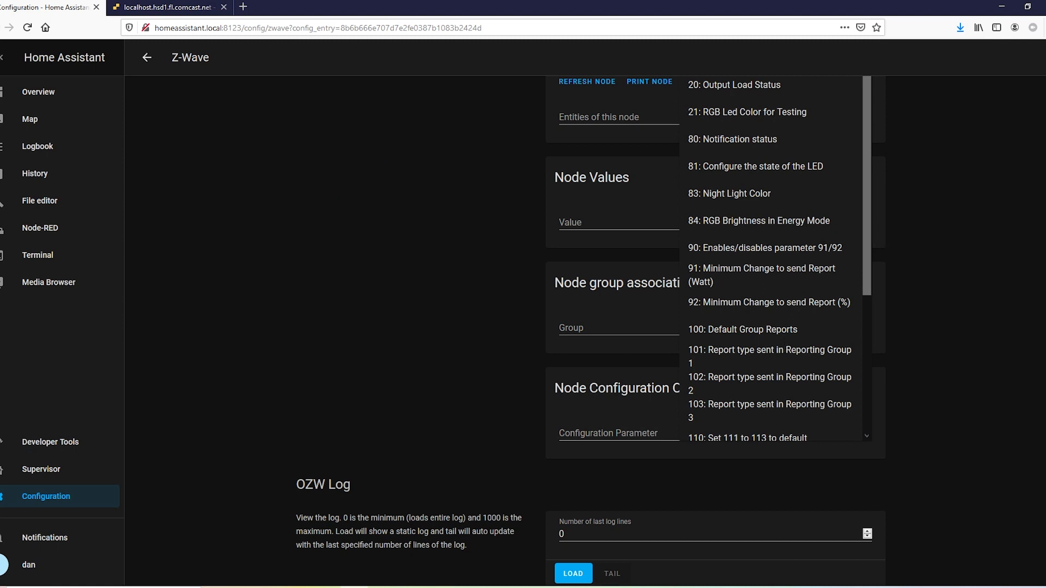
pyautogui.click(765, 248)
pyautogui.scroll(-1, 889, 390)
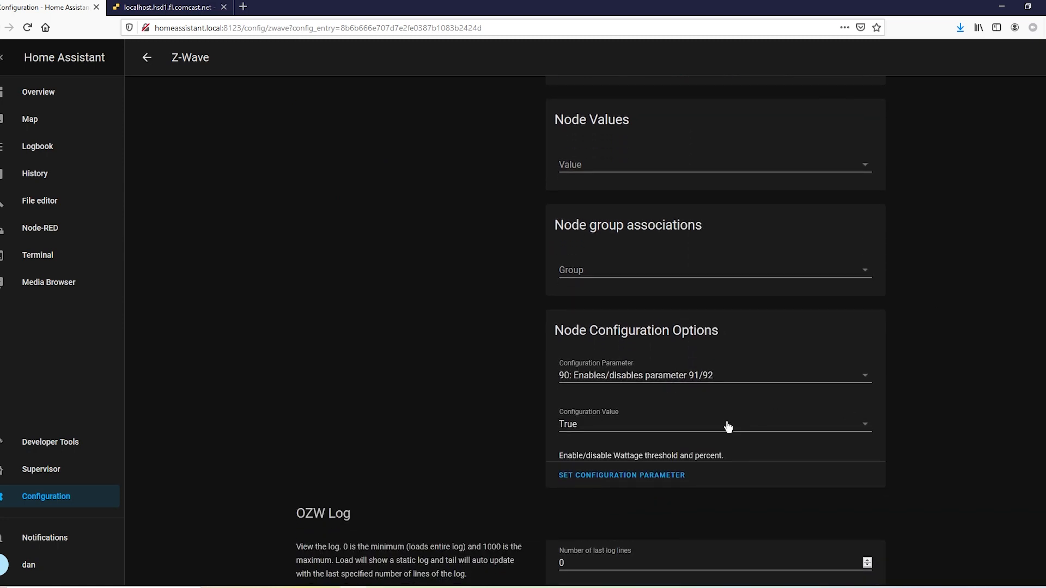
pyautogui.click(727, 426)
pyautogui.click(855, 451)
pyautogui.scroll(-1, 703, 404)
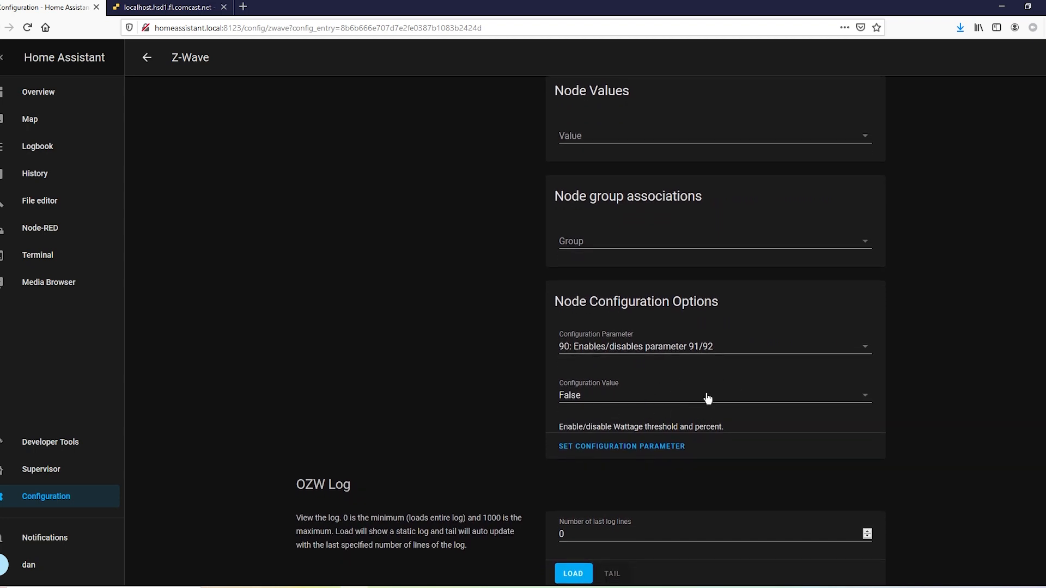
# Set configuration parameter 91, Minimum Change to send Report (Watt), to 0 and apply it to the node
pyautogui.click(737, 346)
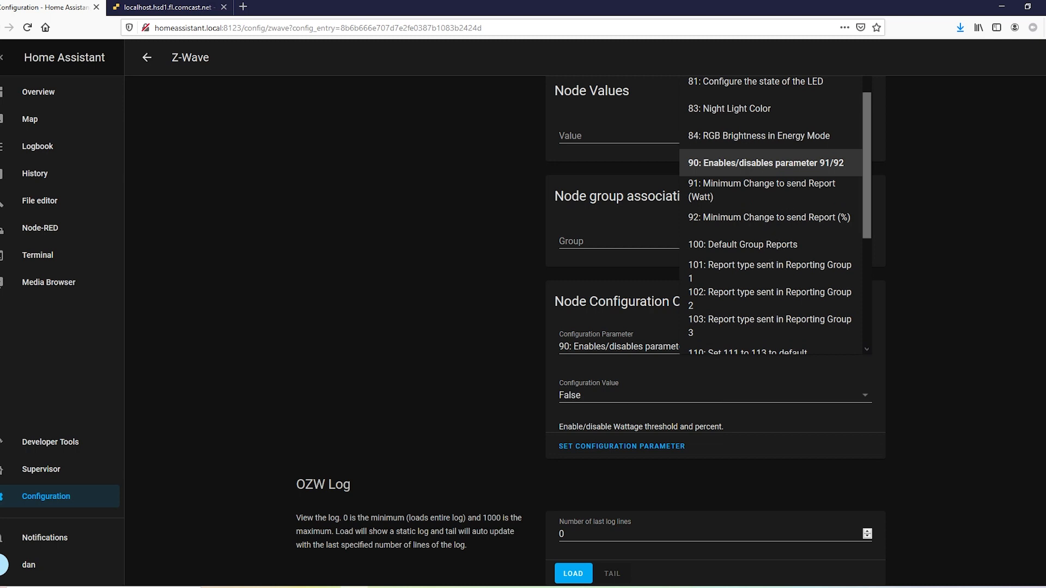
pyautogui.click(786, 191)
pyautogui.press('Tab')
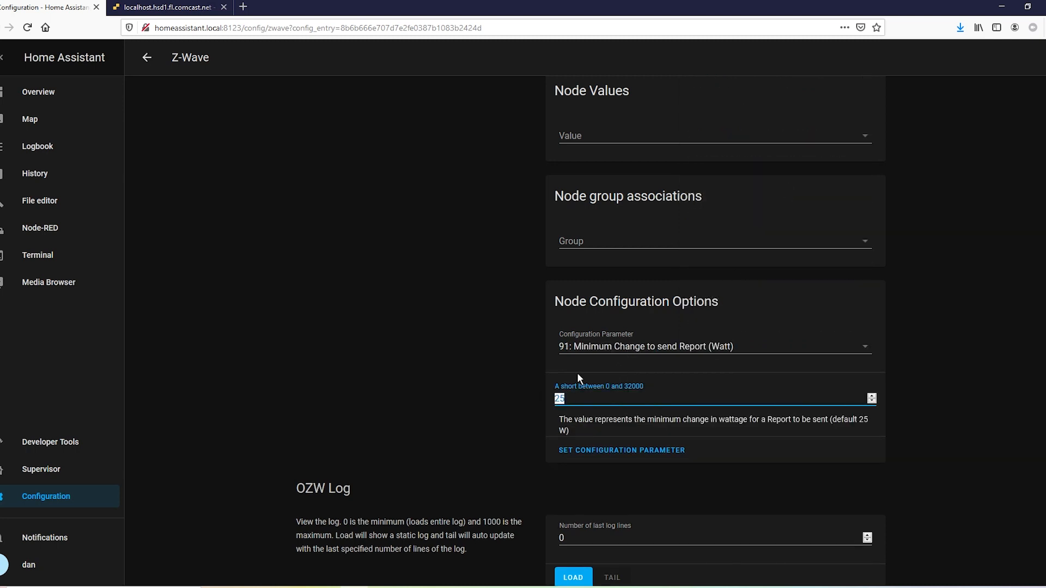
pyautogui.write('0')
pyautogui.click(645, 449)
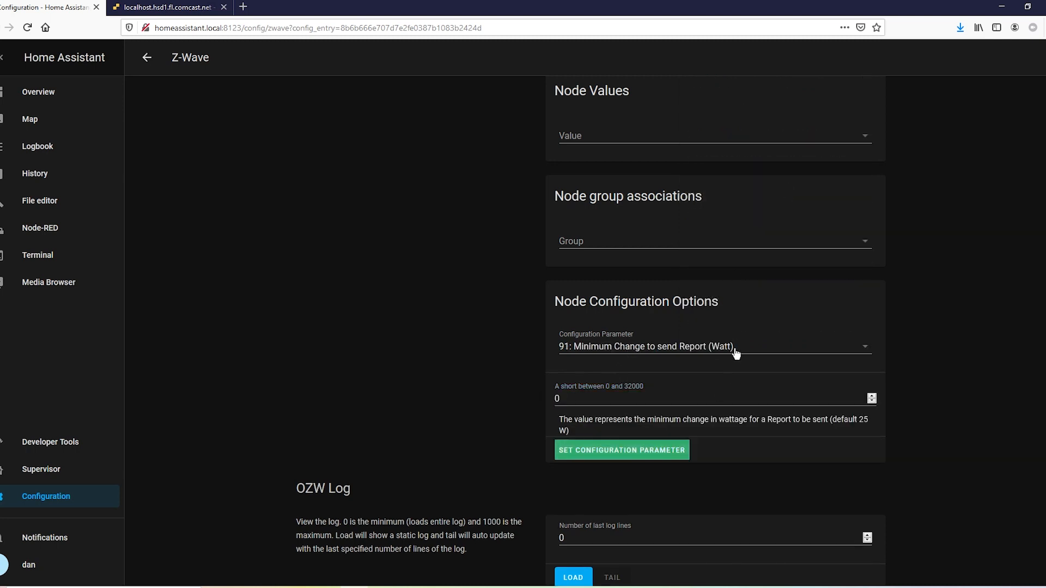
# Set configuration parameter 92, Minimum Change to send Report (%), to 0 and apply it to the node
pyautogui.click(735, 347)
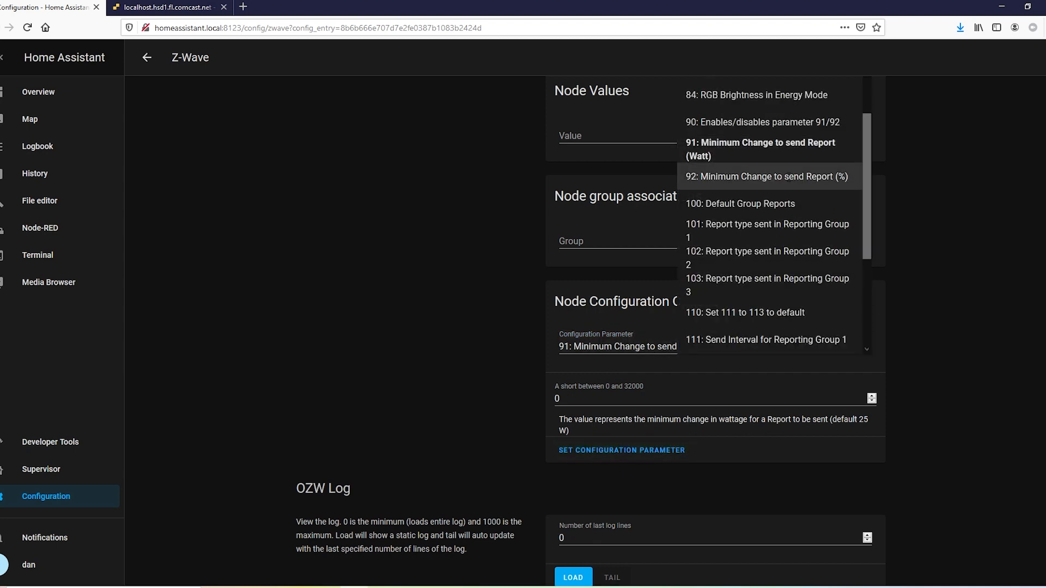
pyautogui.click(774, 175)
pyautogui.press('Tab')
pyautogui.write('0')
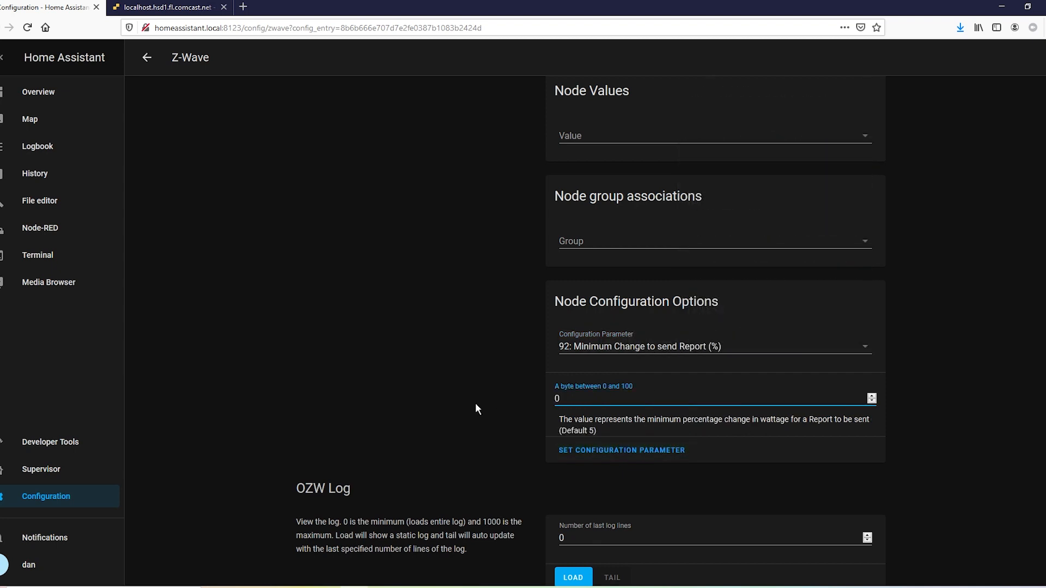
pyautogui.click(648, 456)
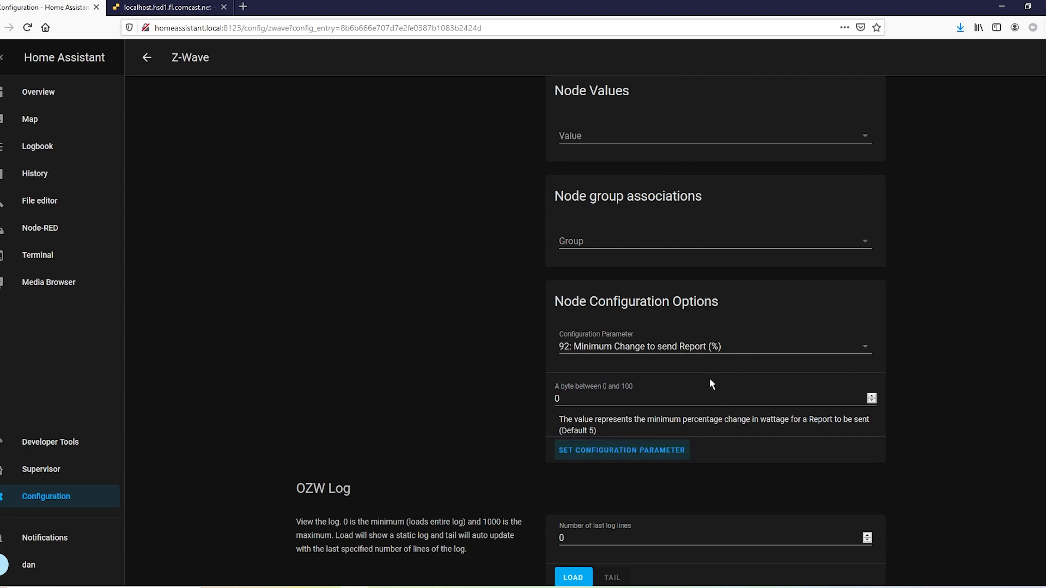
pyautogui.click(645, 348)
pyautogui.scroll(2, 771, 218)
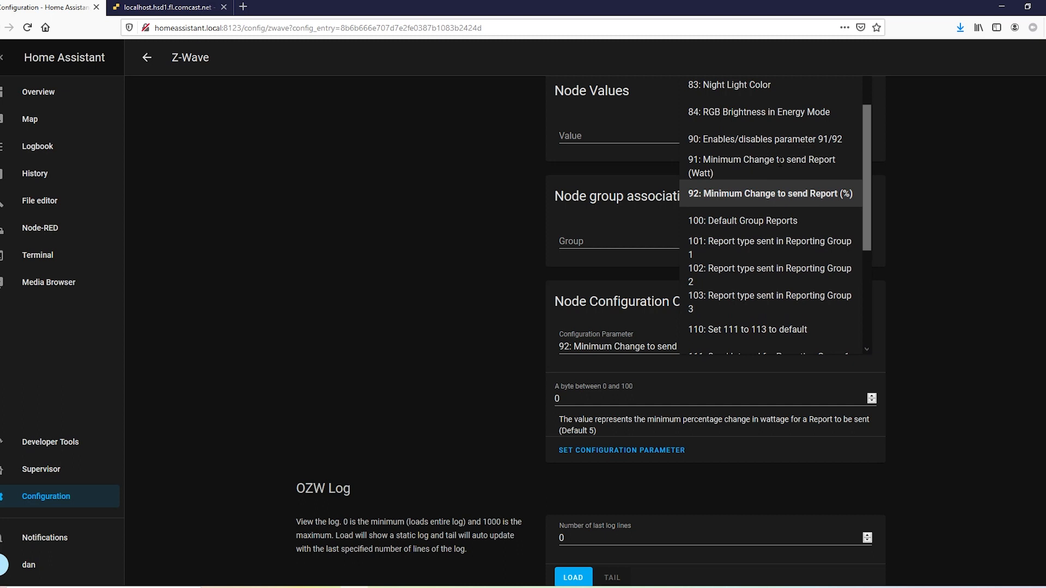
pyautogui.click(690, 402)
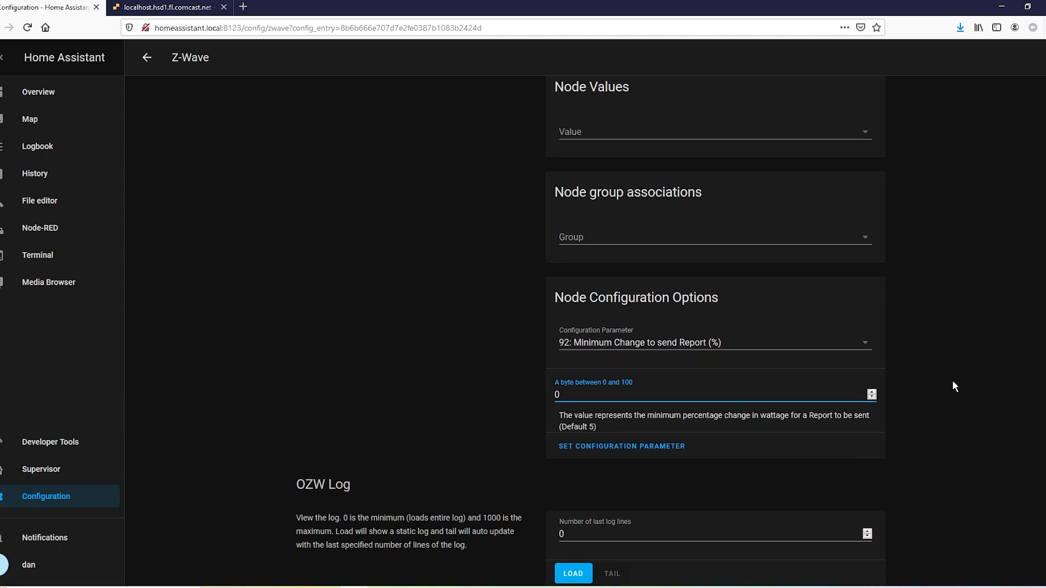
pyautogui.scroll(4, 956, 386)
pyautogui.scroll(-3, 955, 388)
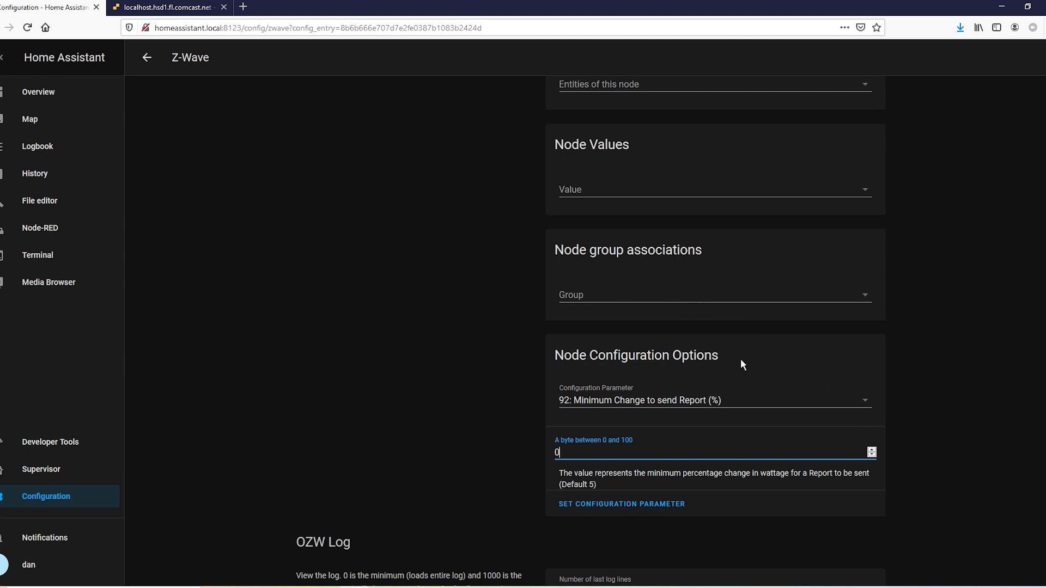
pyautogui.scroll(5, 866, 413)
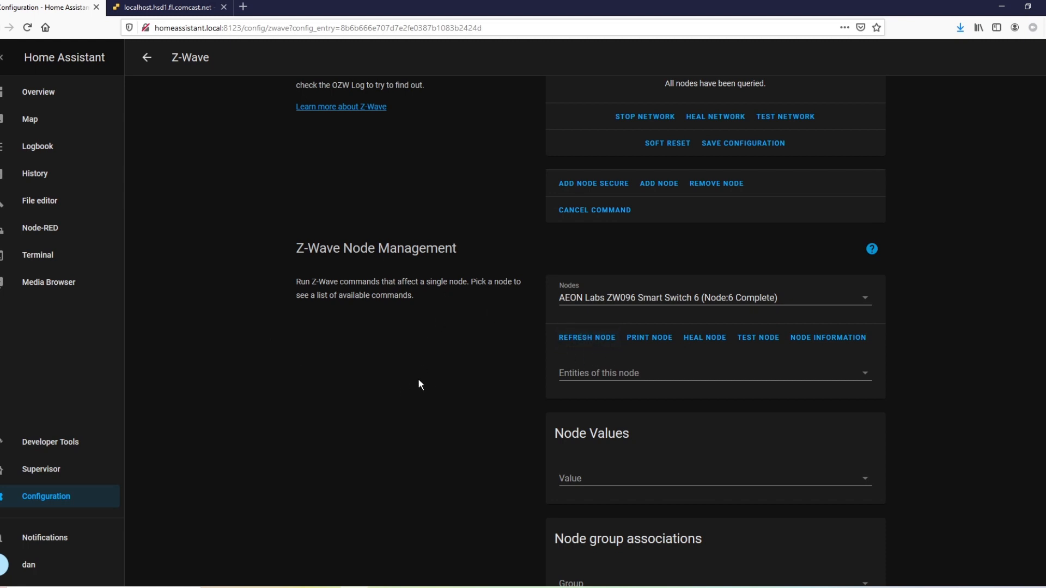
pyautogui.scroll(1, 419, 392)
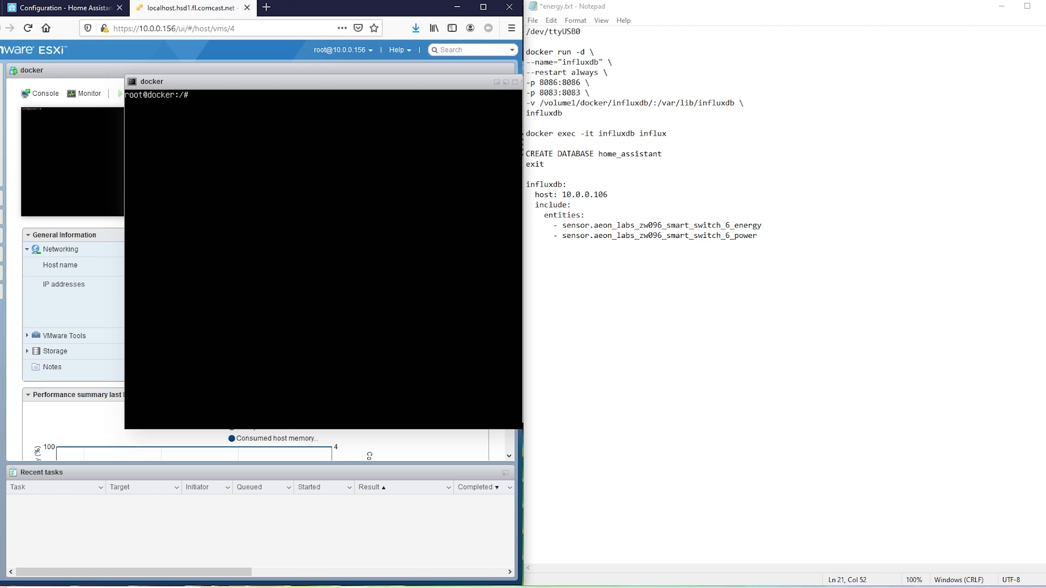
# Run a detached influxdb container named influxdb with --restart always, ports 8086:8086 and 8083:8083, and volume /volume1/docker/influxdb/:/var/lib/influxdb
pyautogui.write('docker')
pyautogui.write(' run')
pyautogui.write(' -d \\ > ')
pyautogui.write('--name="influxdb" \\ > ')
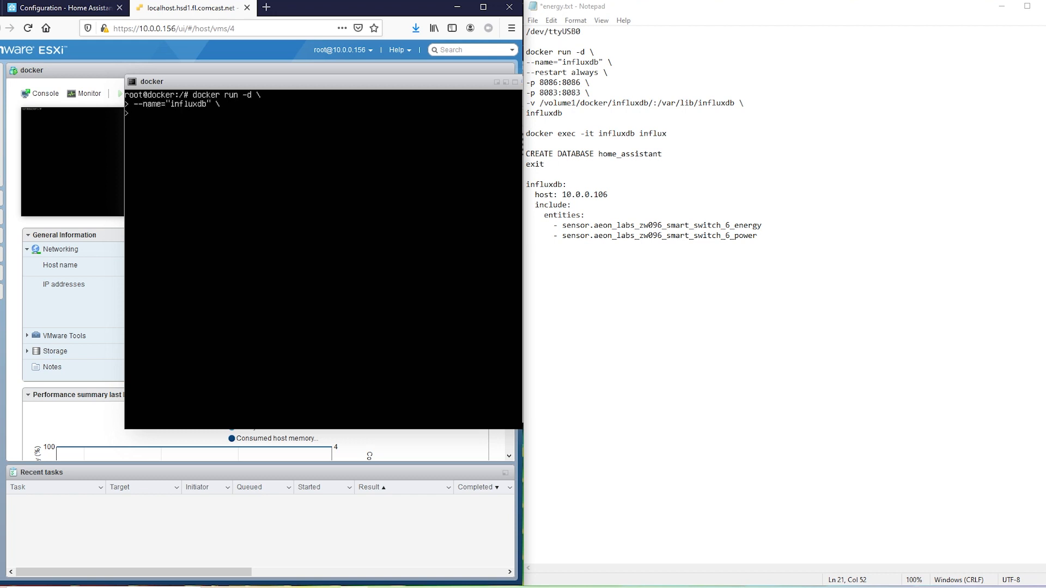
pyautogui.write('--restart always \\')
pyautogui.press('Return')
pyautogui.write('-p 8086:8086 \\ > -')
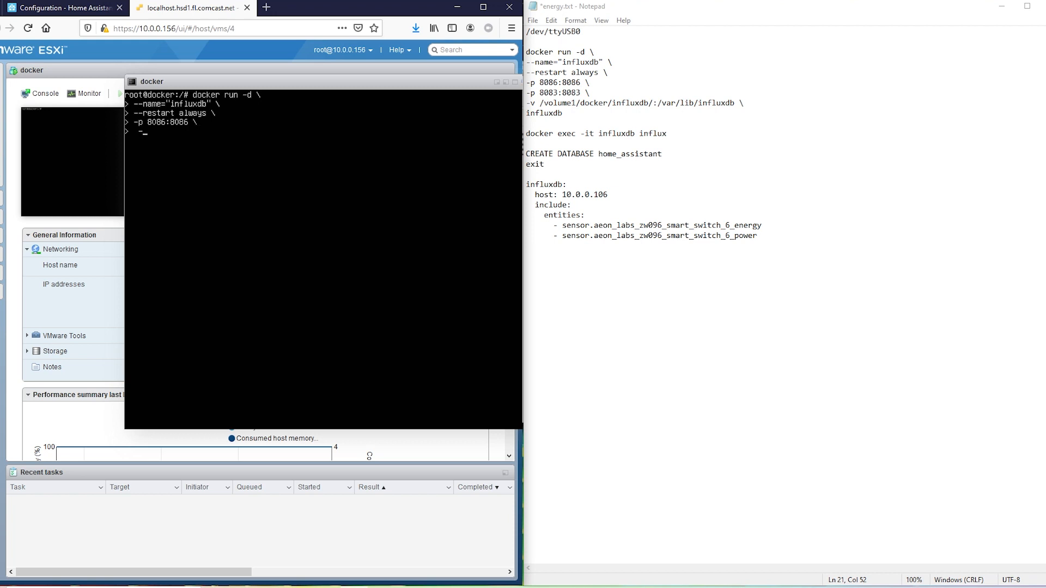
pyautogui.write('p 8083:8083 \\')
pyautogui.press('Return')
pyautogui.write('-v /volume1/docker/influxdb/:/var')
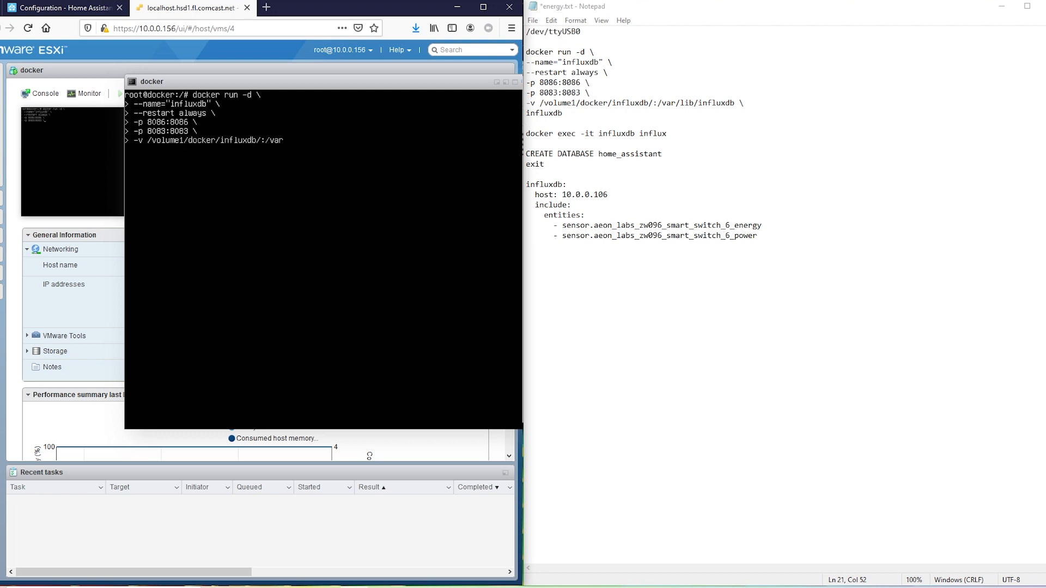
pyautogui.write('/lib/influxdb ')
pyautogui.write('influxdb')
pyautogui.press('Return')
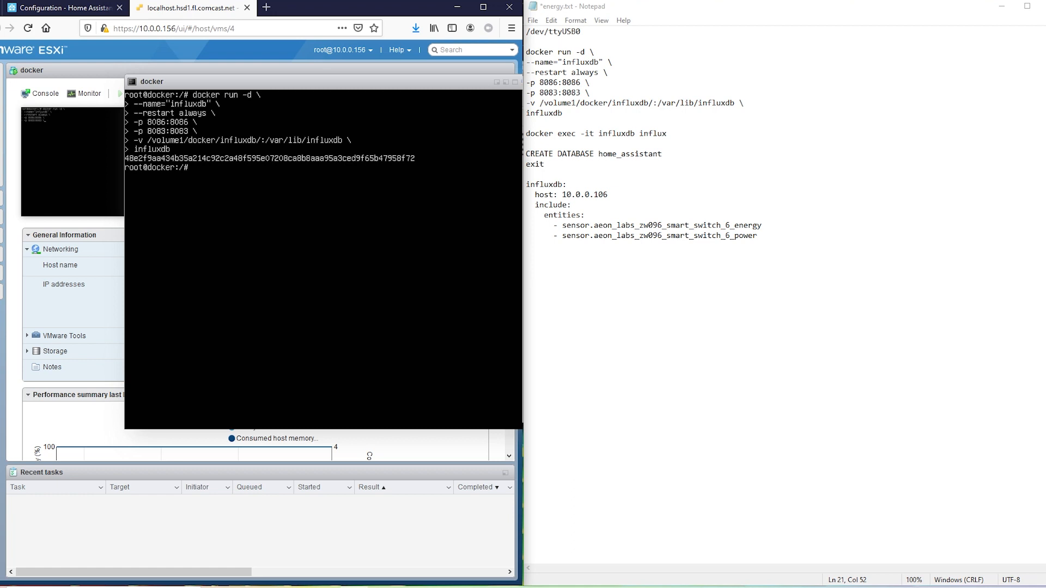
# Open the influx shell inside the influxdb container, create a database named home_assisstant, and exit the shell
pyautogui.write('docker exec -it influxdb inf')
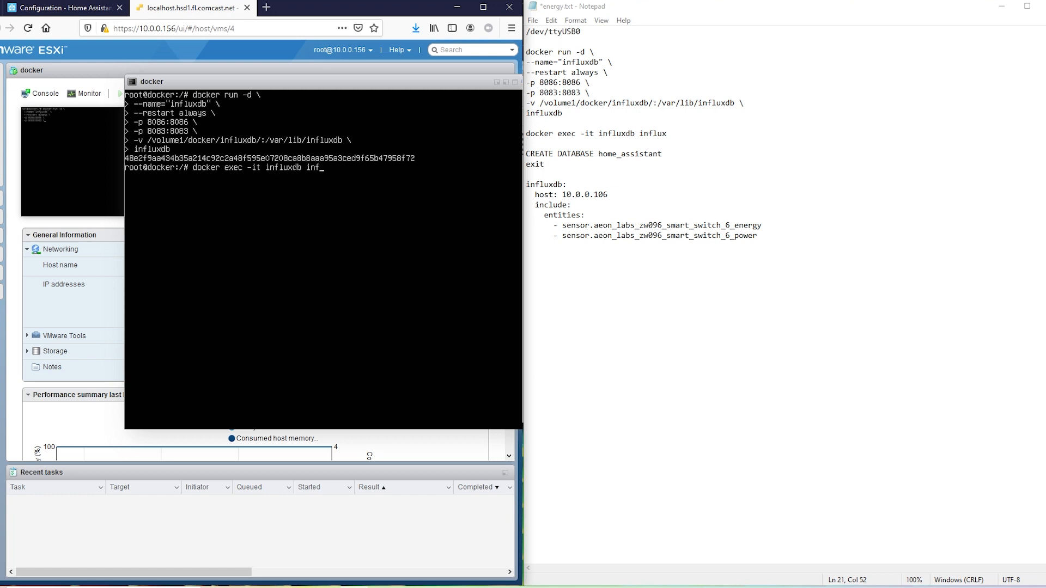
pyautogui.write('lux')
pyautogui.press('Return')
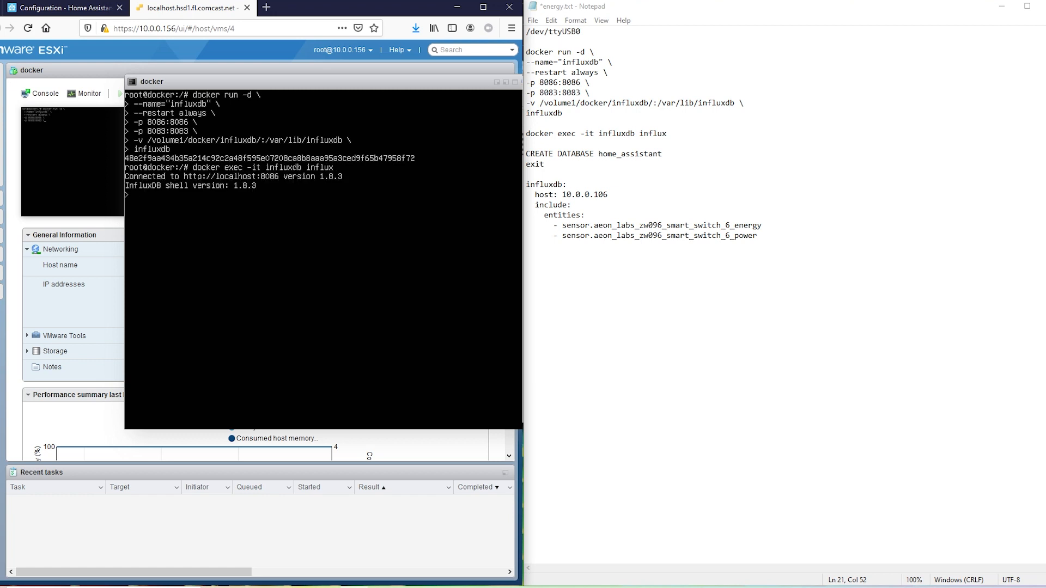
pyautogui.write('CREATE DATABASE home_assisstant')
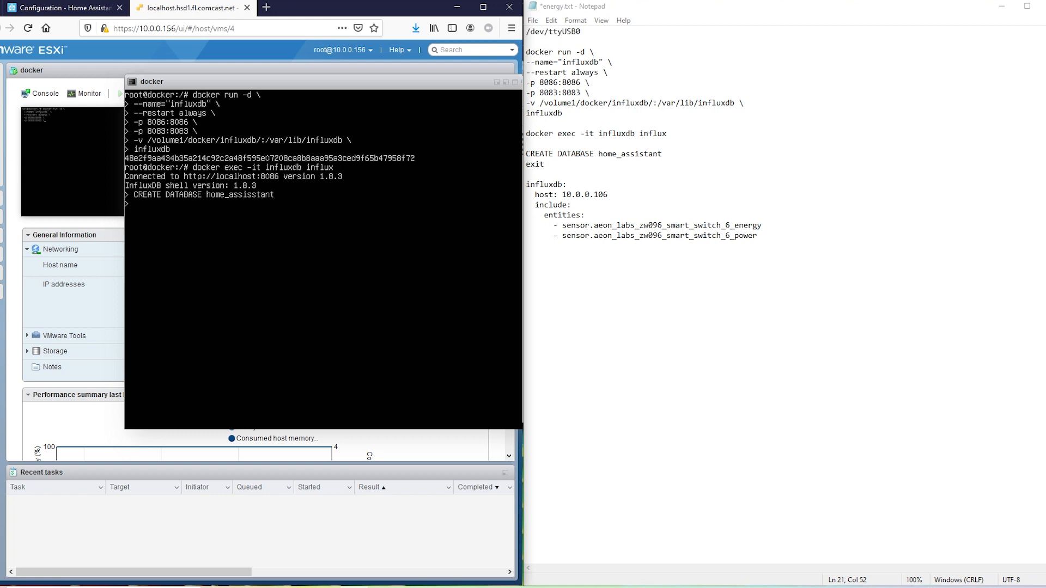
pyautogui.write('exit')
pyautogui.press('Return')
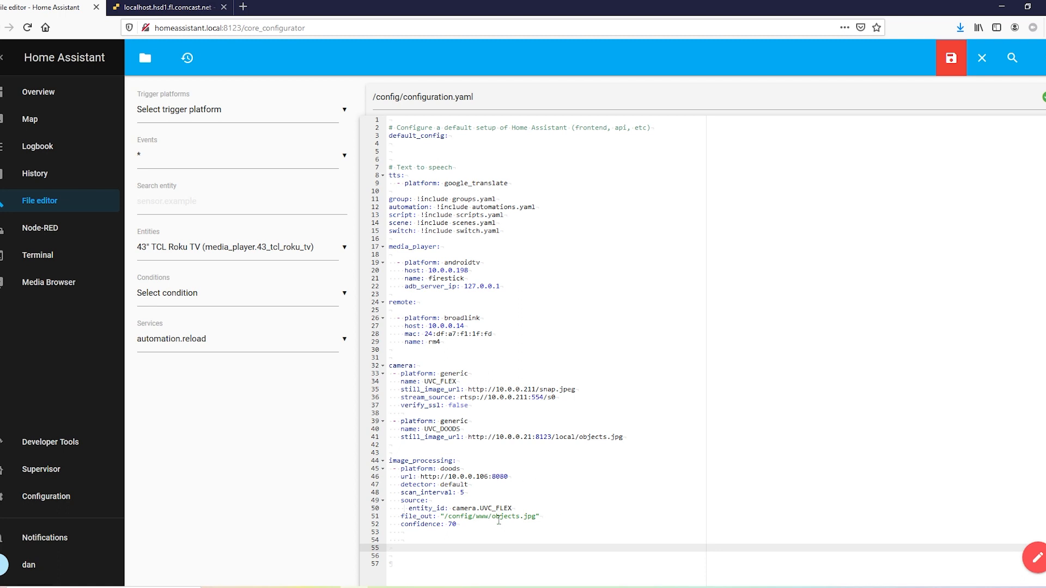
# Paste the influxdb block with host 10.0.0.106 and include entities at the end of configuration.yaml and save the file
pyautogui.rightClick(425, 546)
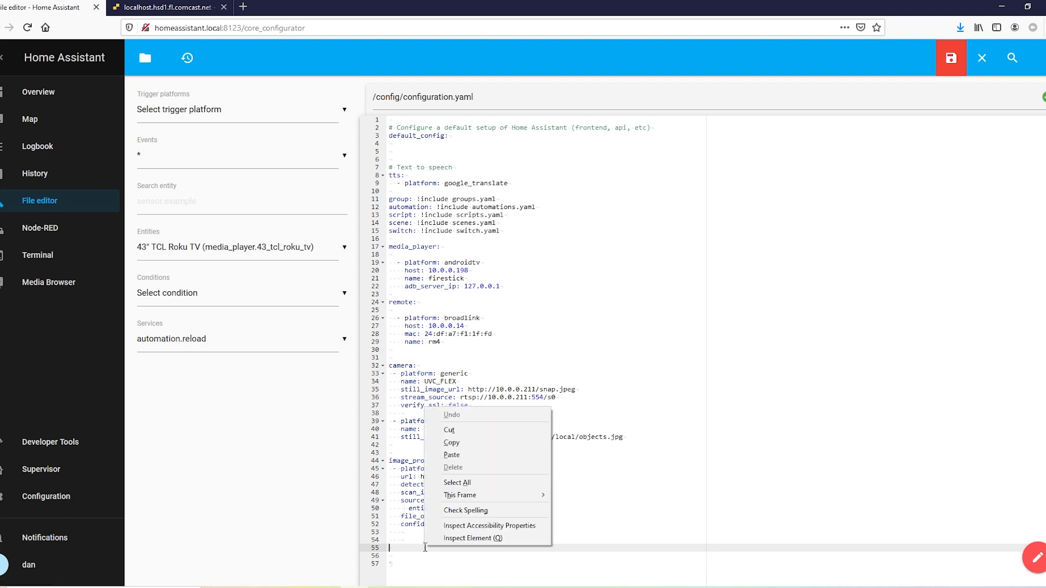
pyautogui.click(451, 455)
pyautogui.hotkey('alt', 'Tab')
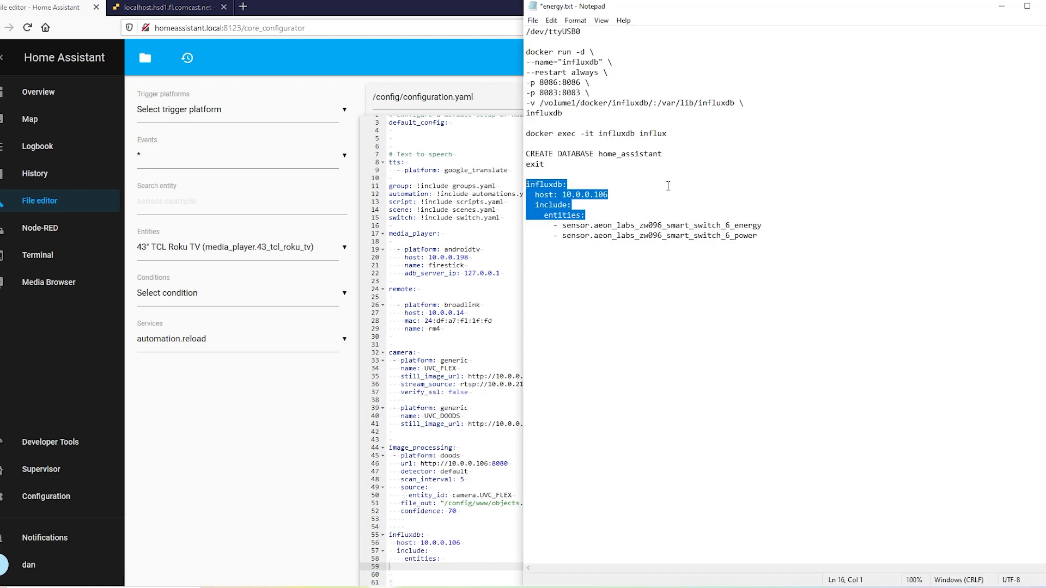
pyautogui.click(474, 543)
pyautogui.click(462, 560)
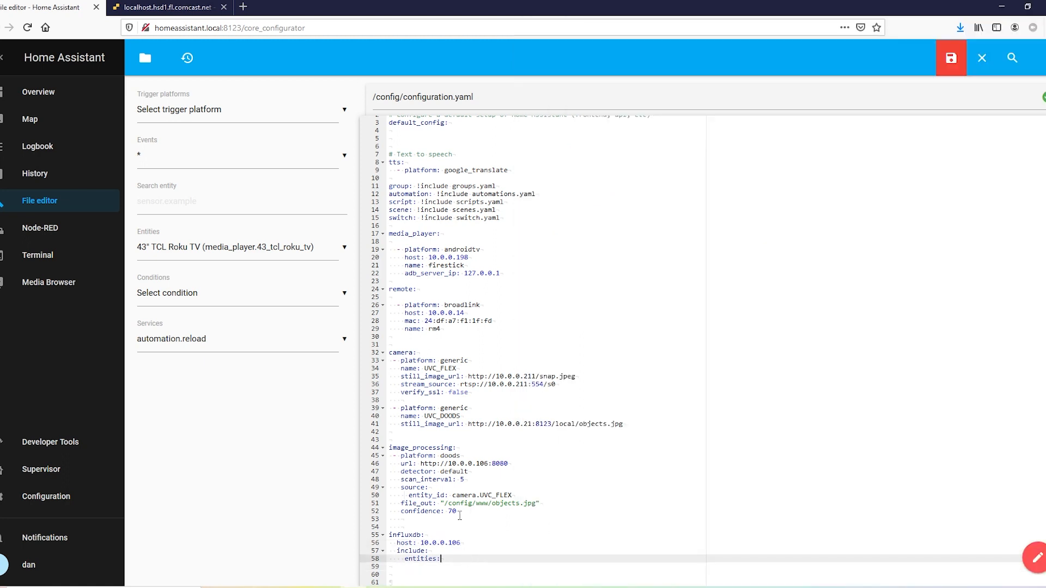
pyautogui.moveTo(421, 543); pyautogui.dragTo(463, 543)
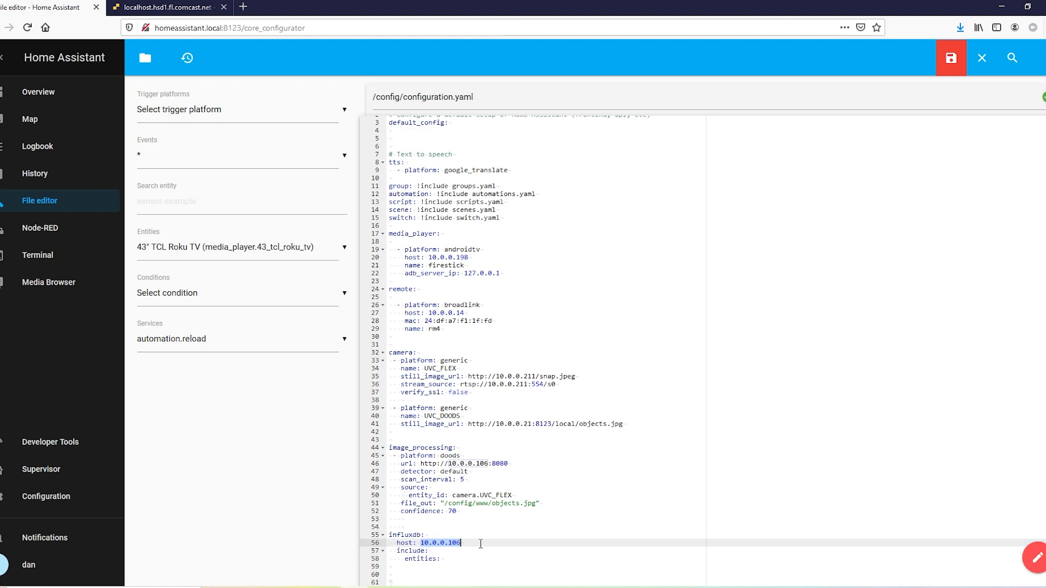
pyautogui.click(457, 558)
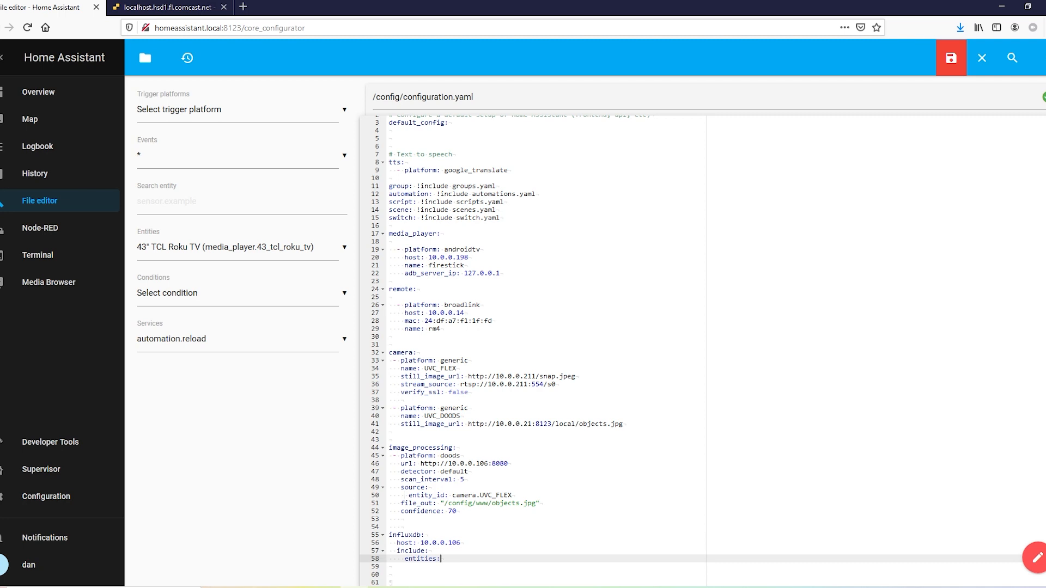
pyautogui.click(951, 59)
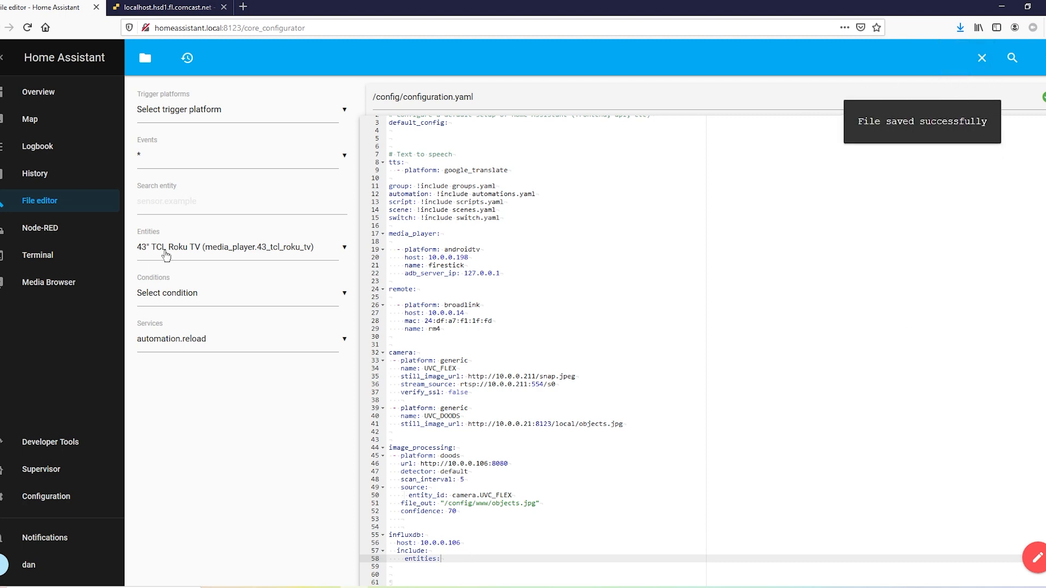
# Find the Smart Switch 6 energy sensor in the developer tools' entity states and copy its ID, sensor.aeon_labs_zw096_smart_switch_6_energy
pyautogui.click(66, 440)
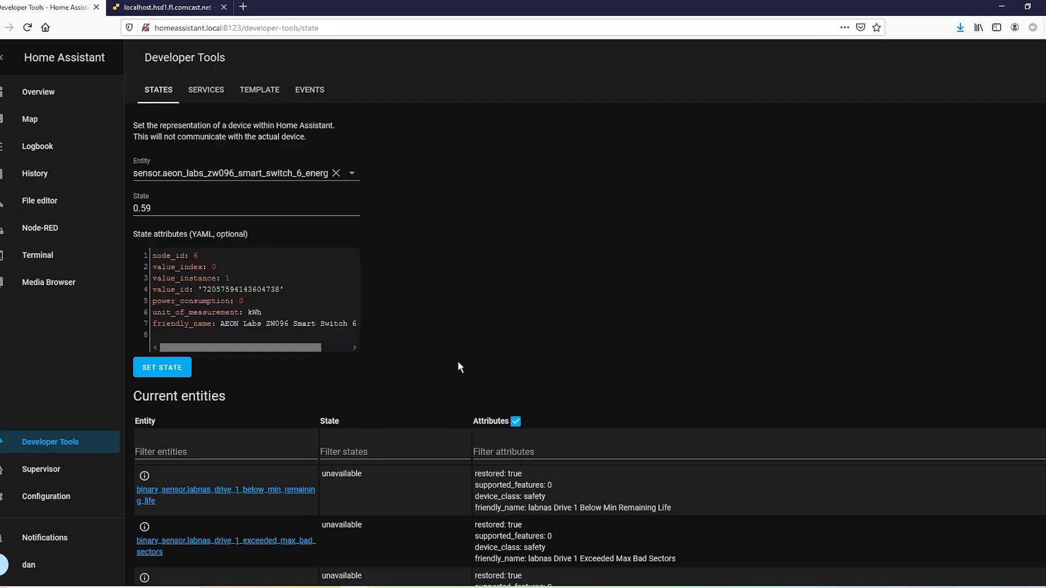
pyautogui.scroll(-7, 459, 426)
pyautogui.scroll(-15, 458, 426)
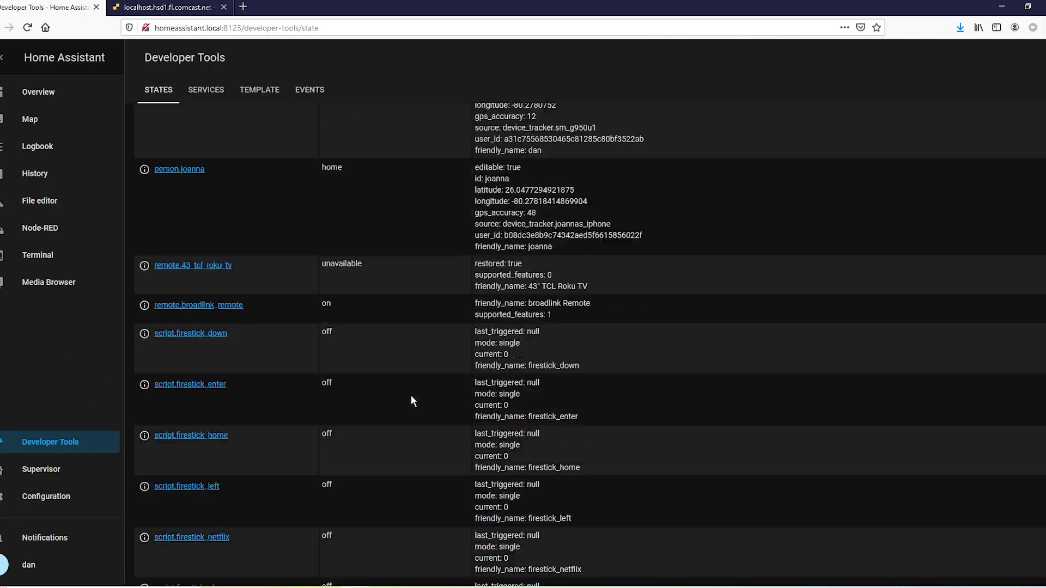
pyautogui.scroll(-8, 411, 395)
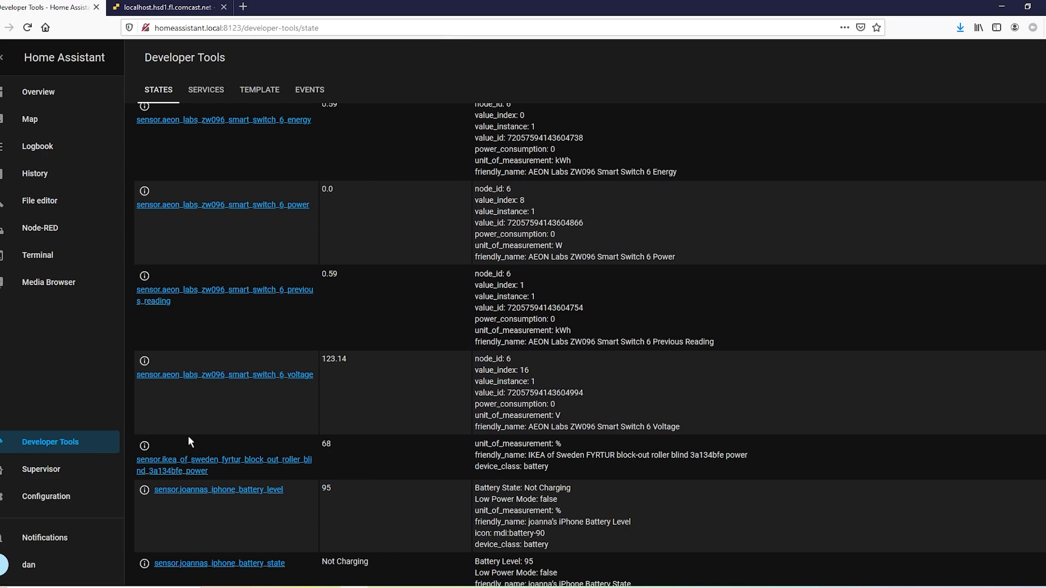
pyautogui.scroll(1, 414, 409)
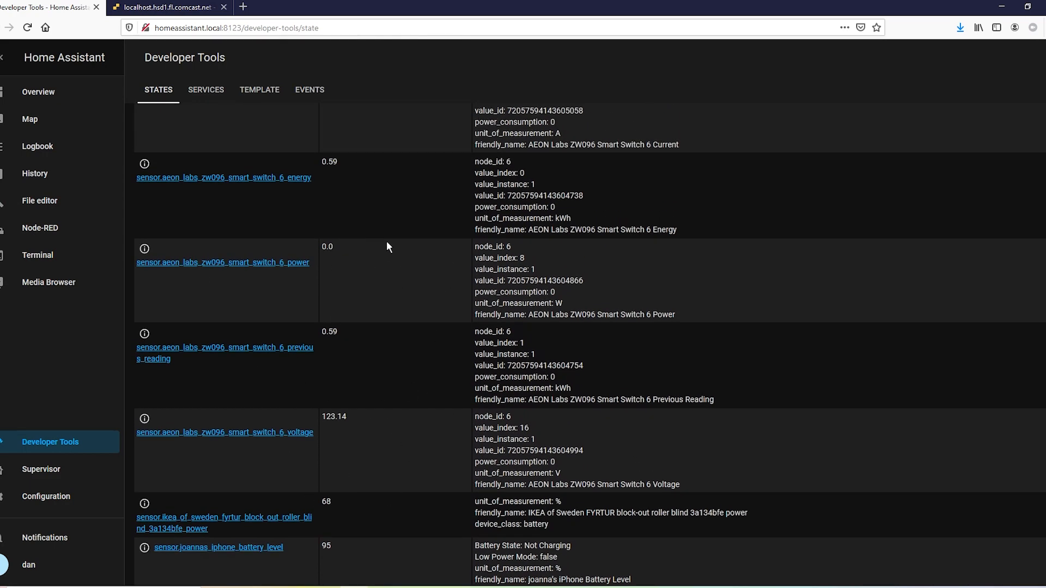
pyautogui.scroll(1, 299, 301)
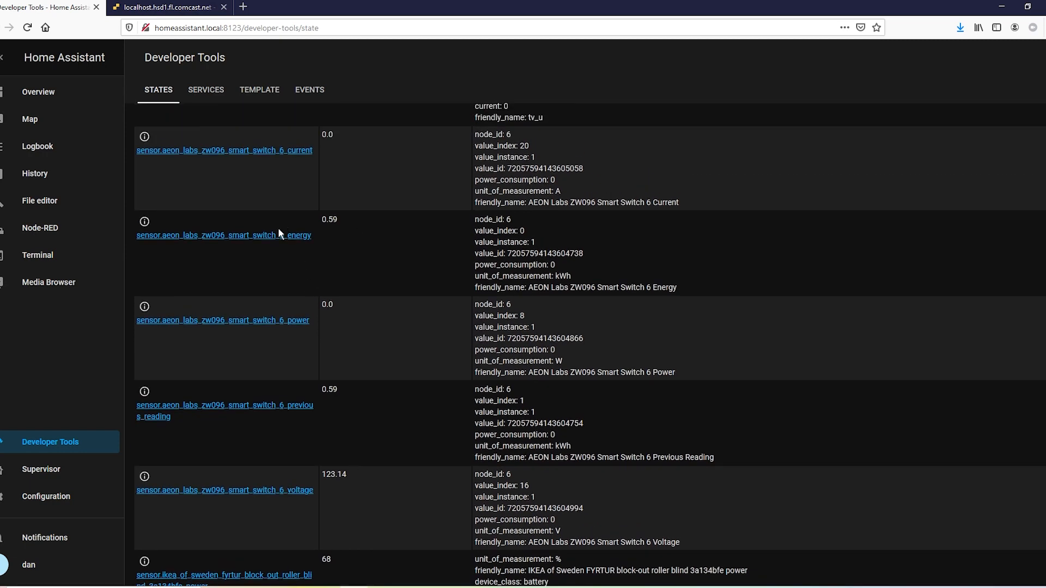
pyautogui.moveTo(312, 237); pyautogui.dragTo(146, 243)
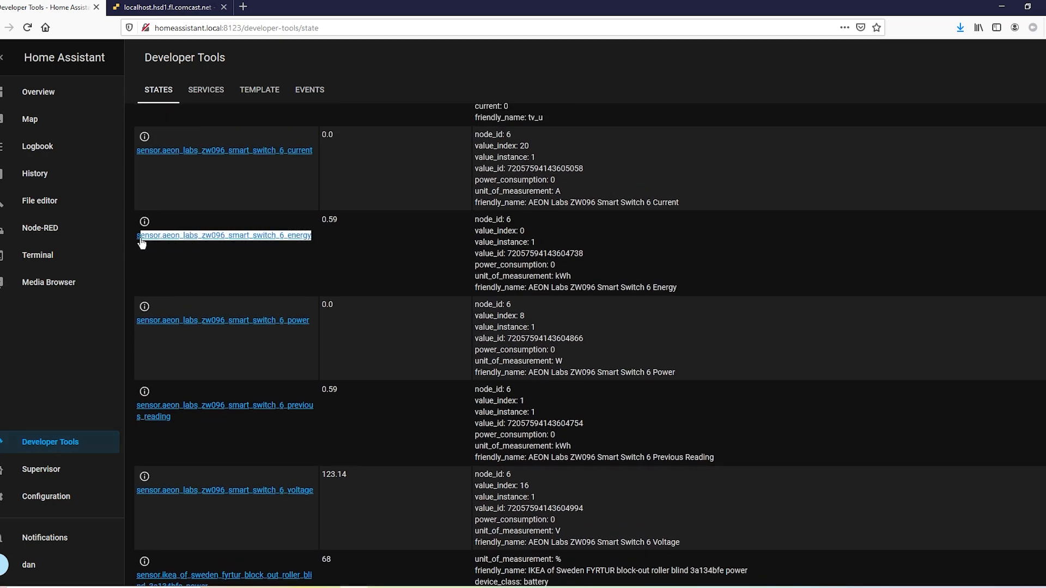
pyautogui.rightClick(167, 236)
pyautogui.click(226, 338)
# Paste sensor.aeon_labs_zw096_smart_switch_6_energy under the influxdb entities line in configuration.yaml and save the file
pyautogui.click(58, 202)
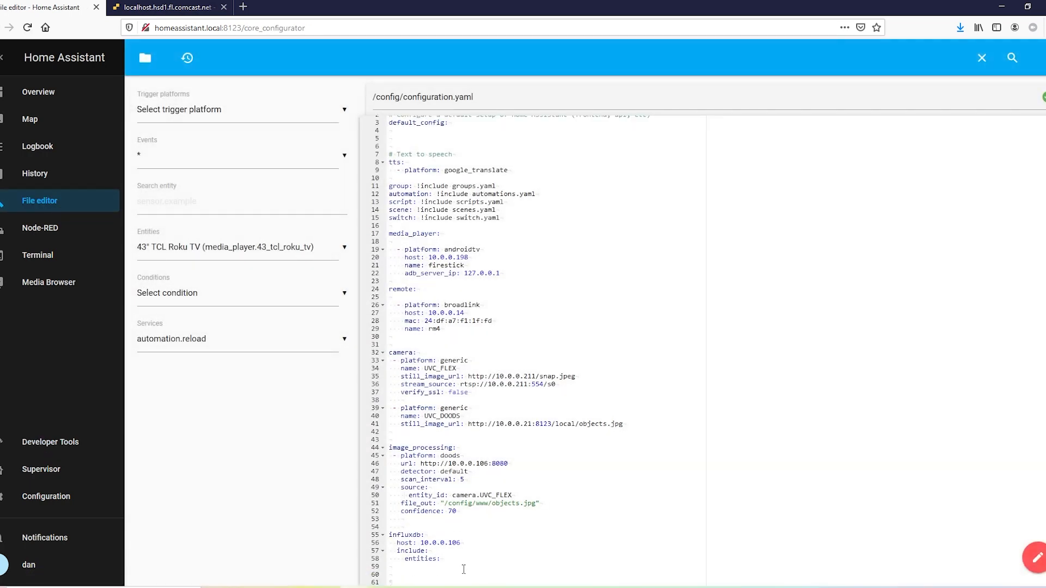
pyautogui.click(464, 570)
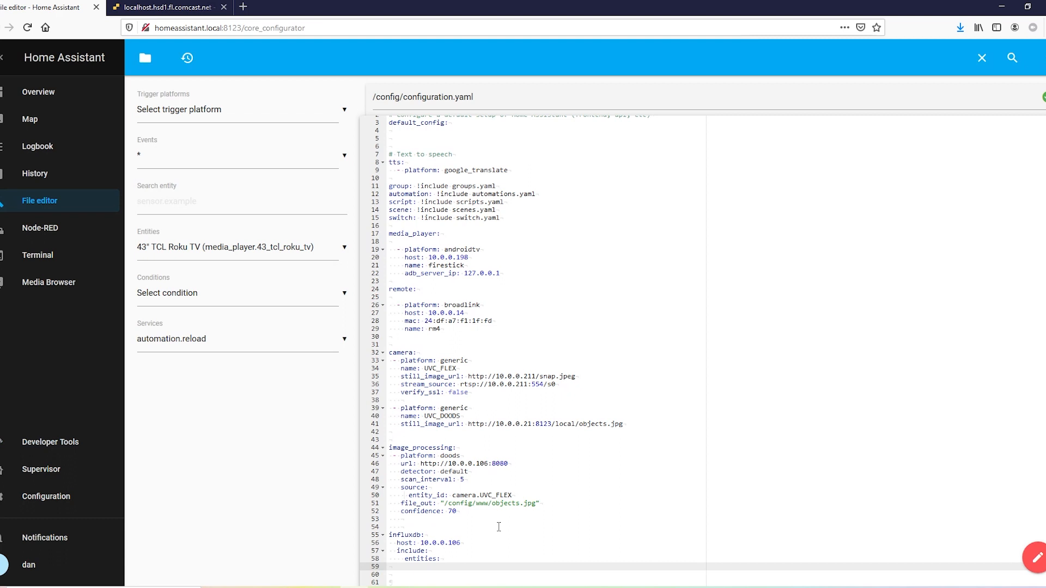
pyautogui.rightClick(445, 568)
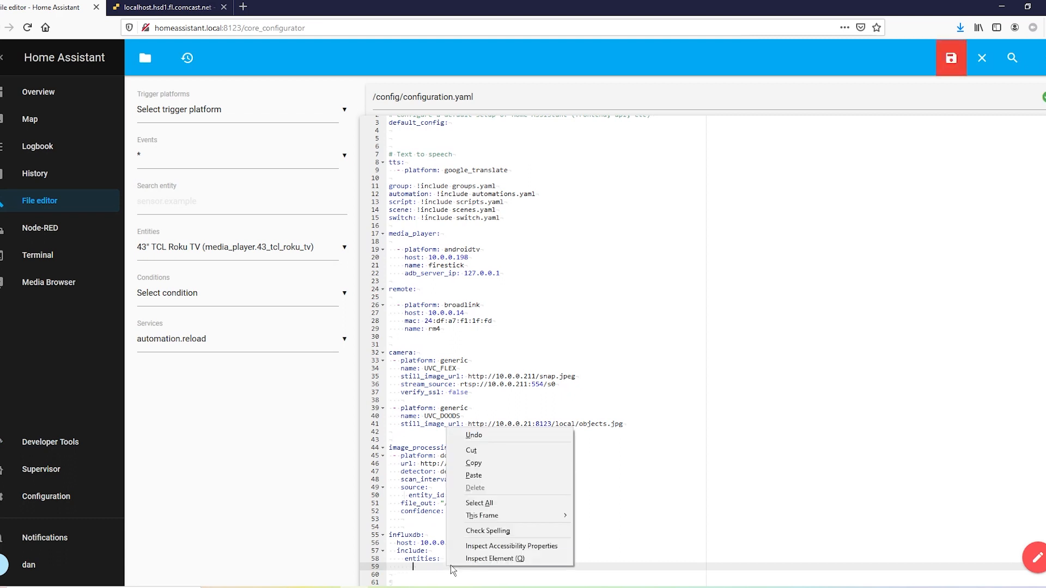
pyautogui.click(485, 477)
pyautogui.click(951, 58)
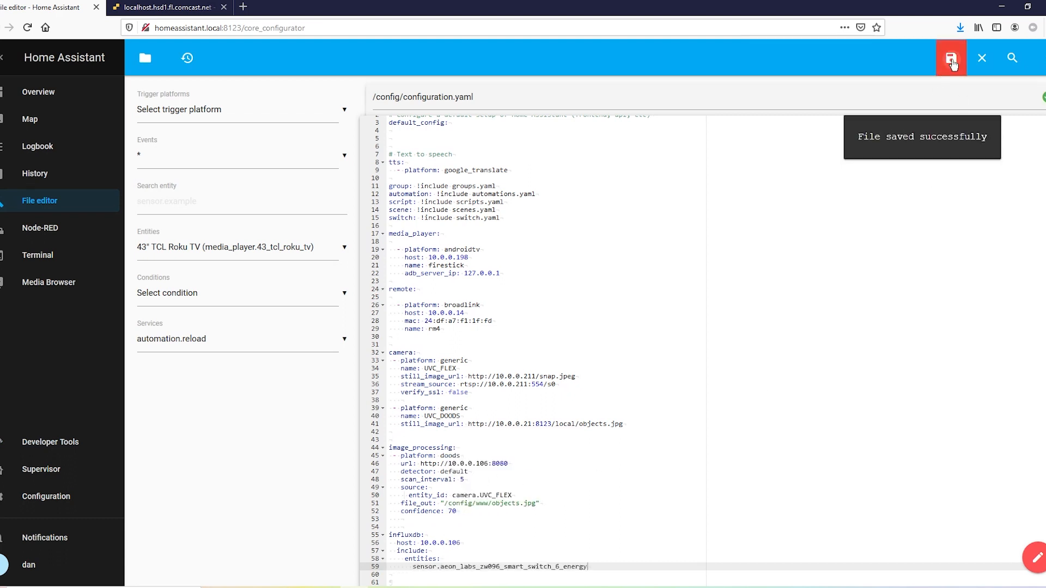
# Restart the Home Assistant server from Server Controls and confirm the restart
pyautogui.click(62, 501)
pyautogui.scroll(-8, 712, 346)
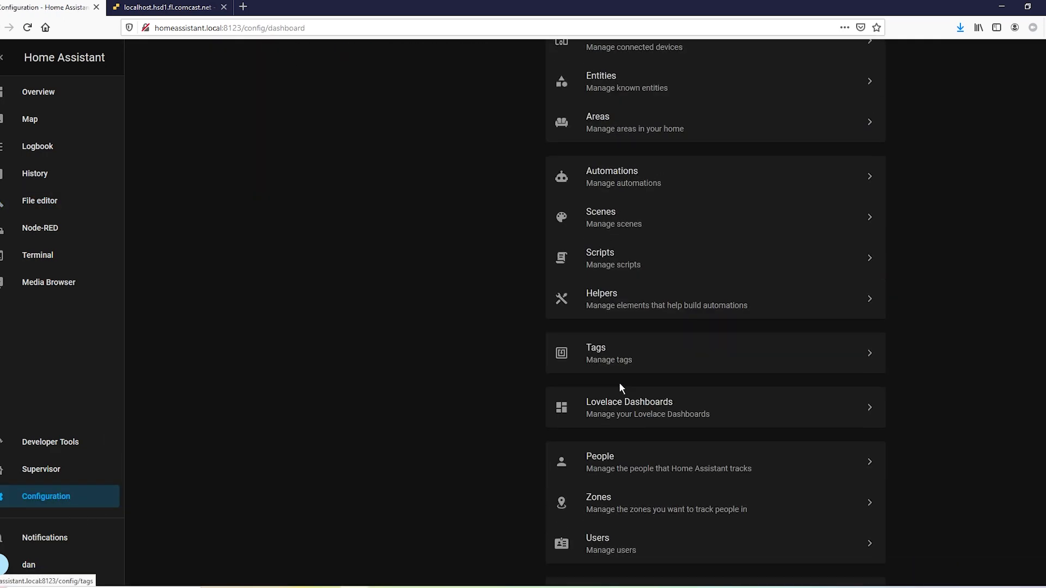
pyautogui.scroll(3, 632, 360)
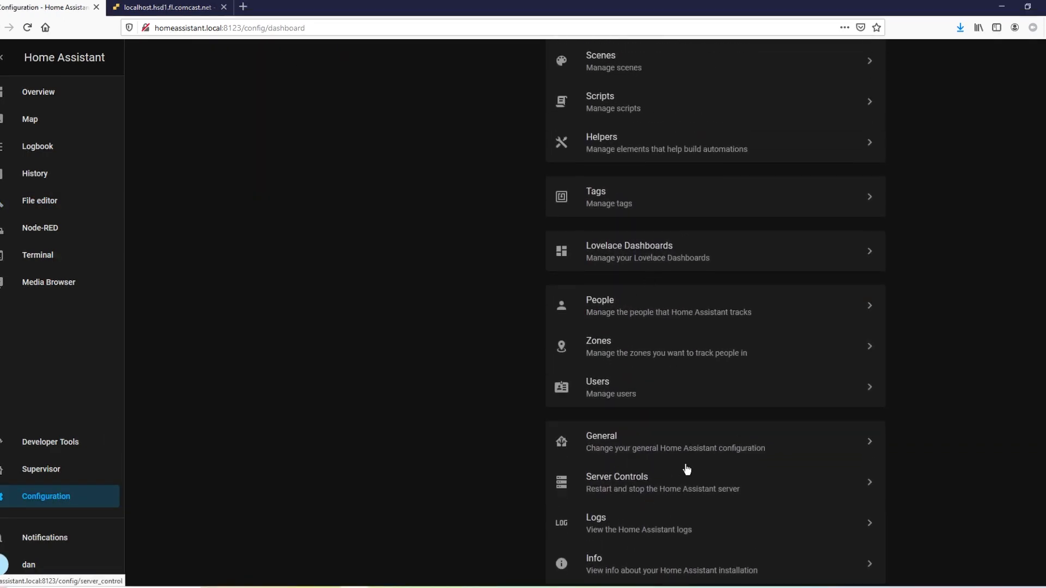
pyautogui.click(661, 486)
pyautogui.click(576, 364)
pyautogui.click(617, 359)
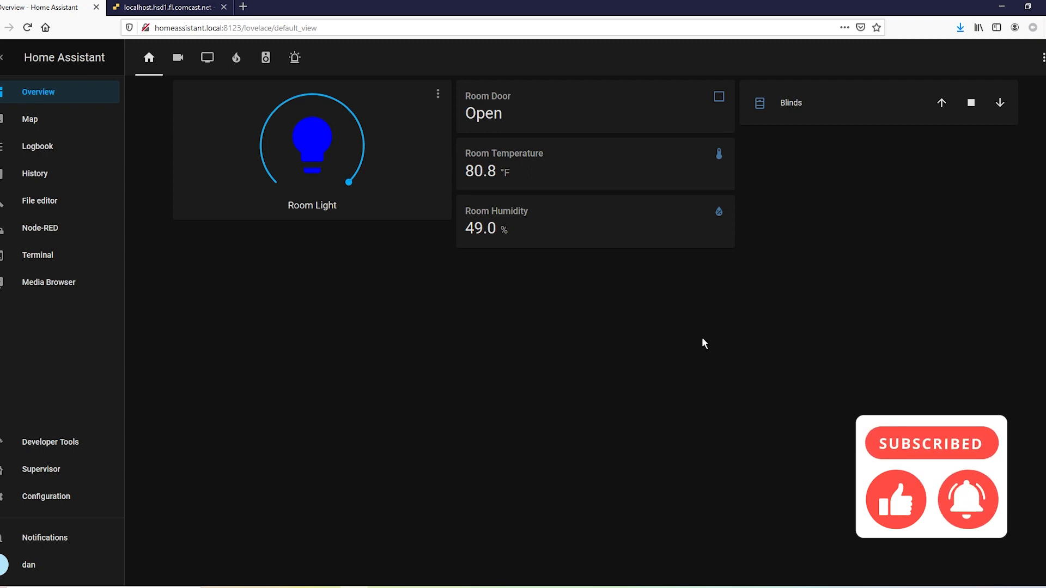
# Find Grafana among the Home Assistant Community Add-ons in the Supervisor's add-on store and install it
pyautogui.click(59, 475)
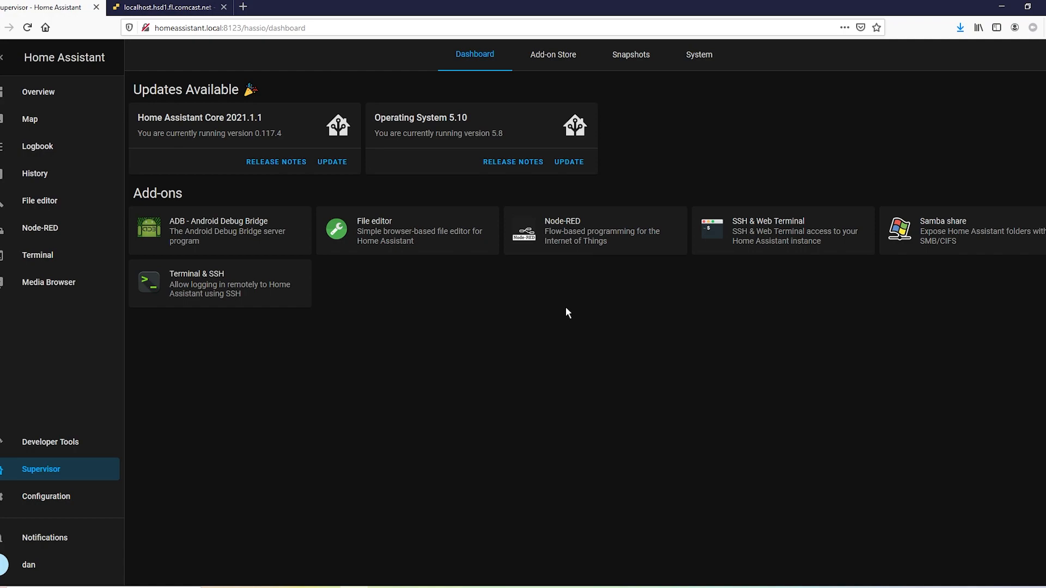
pyautogui.click(567, 51)
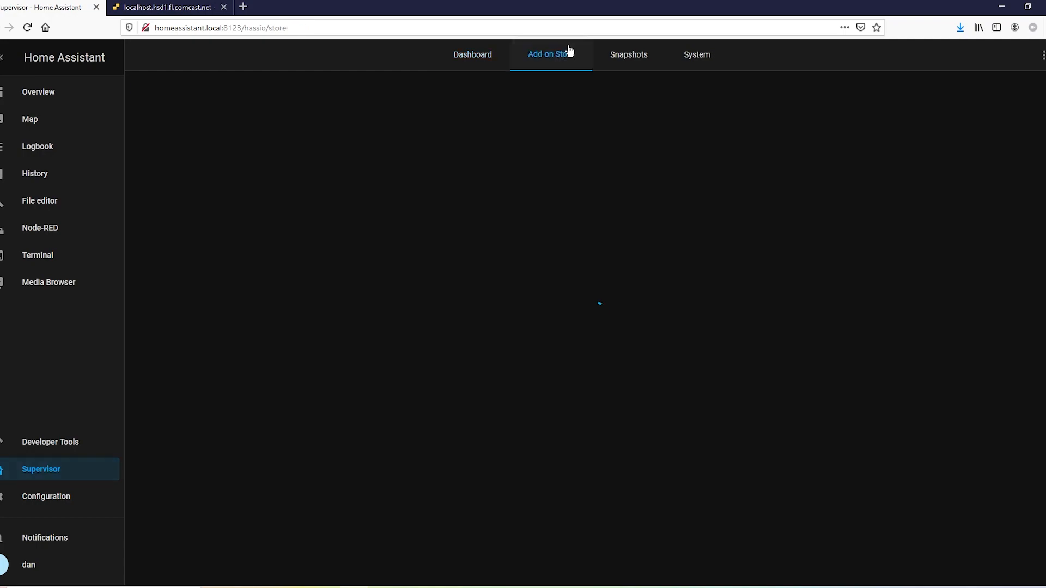
pyautogui.scroll(-2, 695, 382)
pyautogui.scroll(-4, 702, 364)
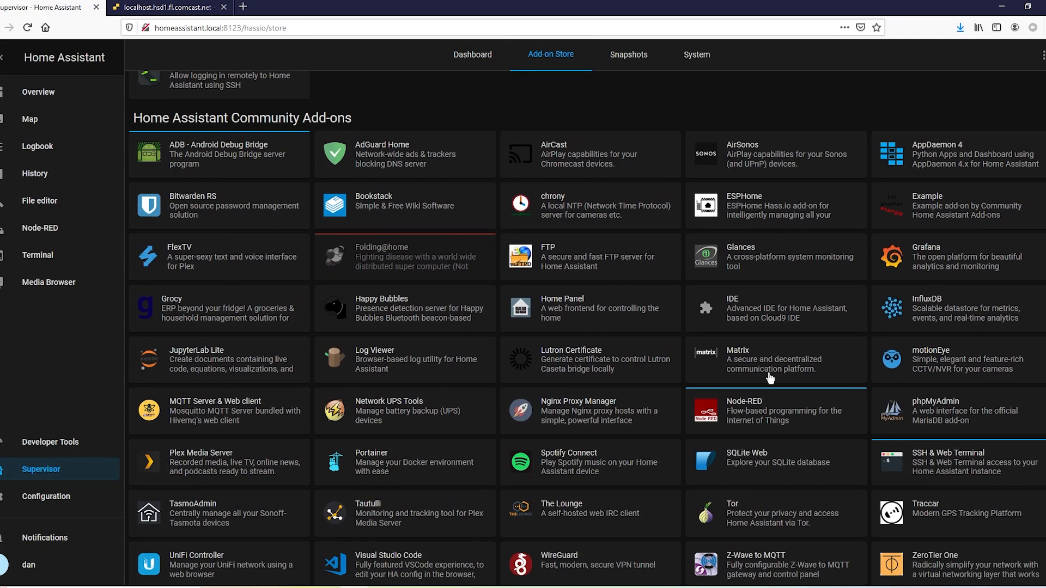
pyautogui.click(949, 260)
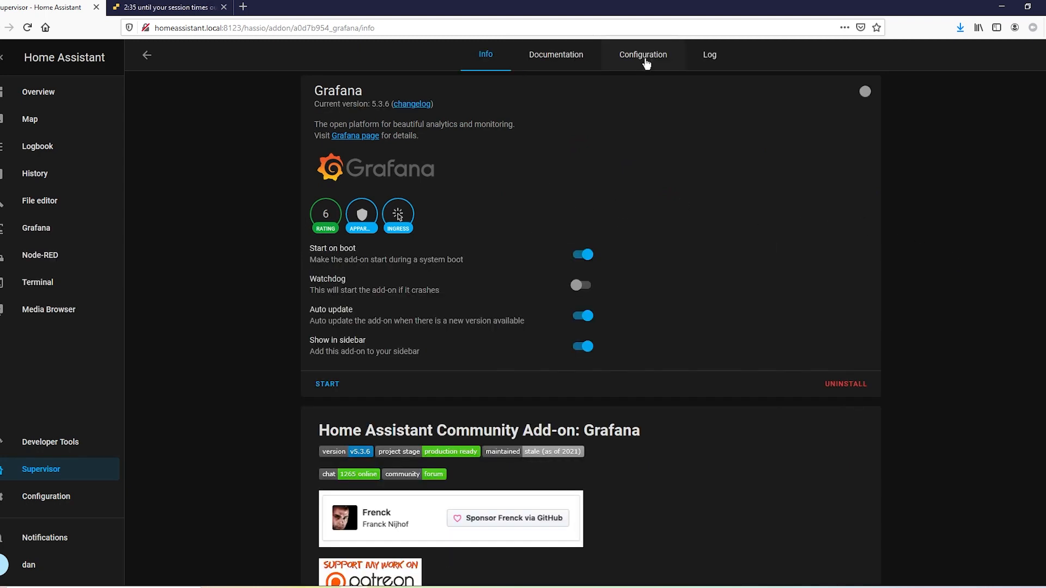
# In the Grafana add-on's configuration, replace the empty env_vars list with an entry named GF_AUTH_ANONYMOUS_ENABLED and value "true"
pyautogui.click(645, 59)
pyautogui.click(400, 166)
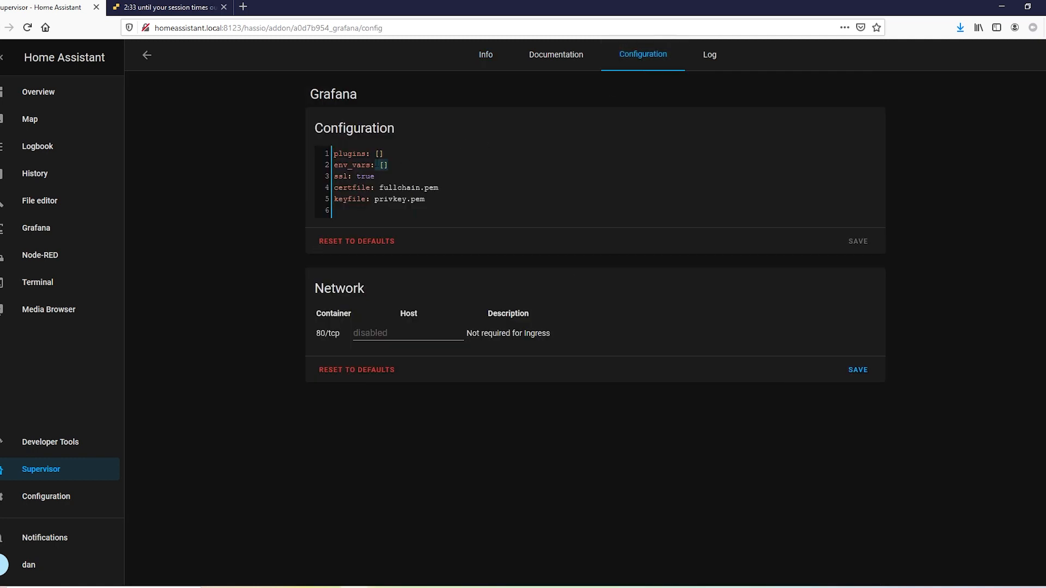
pyautogui.press('BackSpace')
pyautogui.press('BackSpace')
pyautogui.press('Return')
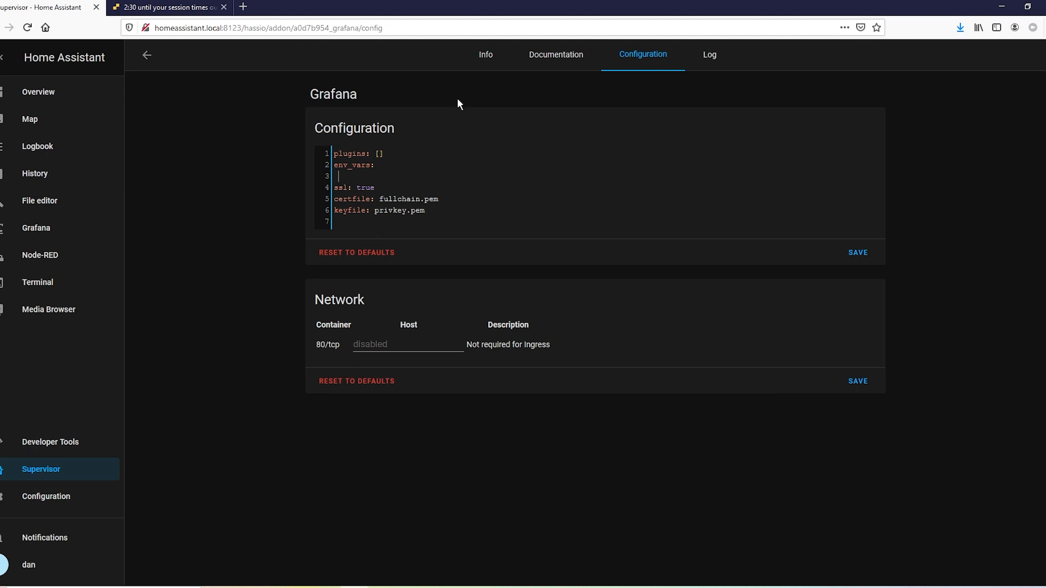
pyautogui.write('- name: GF_AUTH_ANONYMOUS_ENABLED')
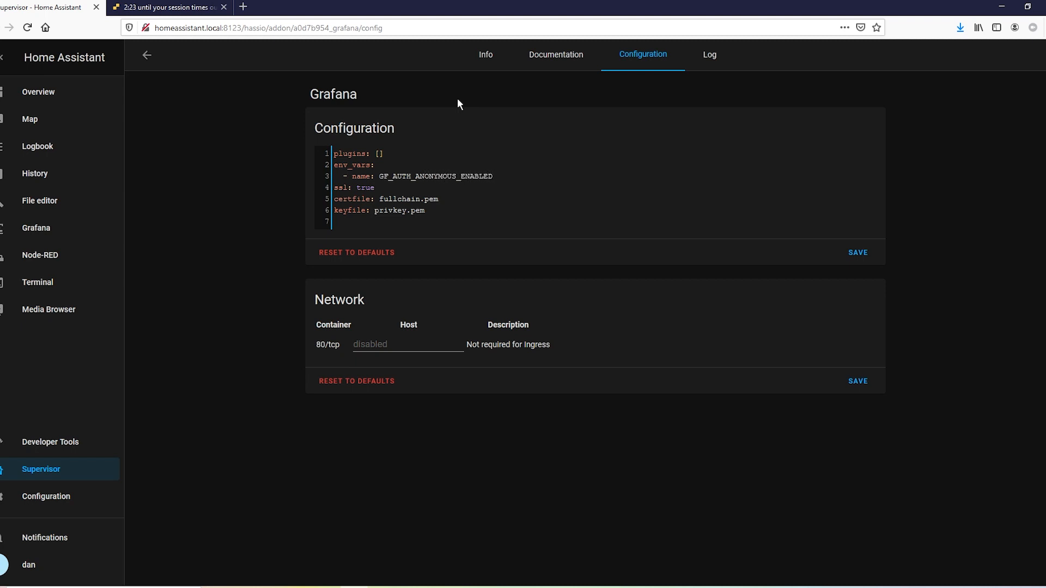
pyautogui.press('Return')
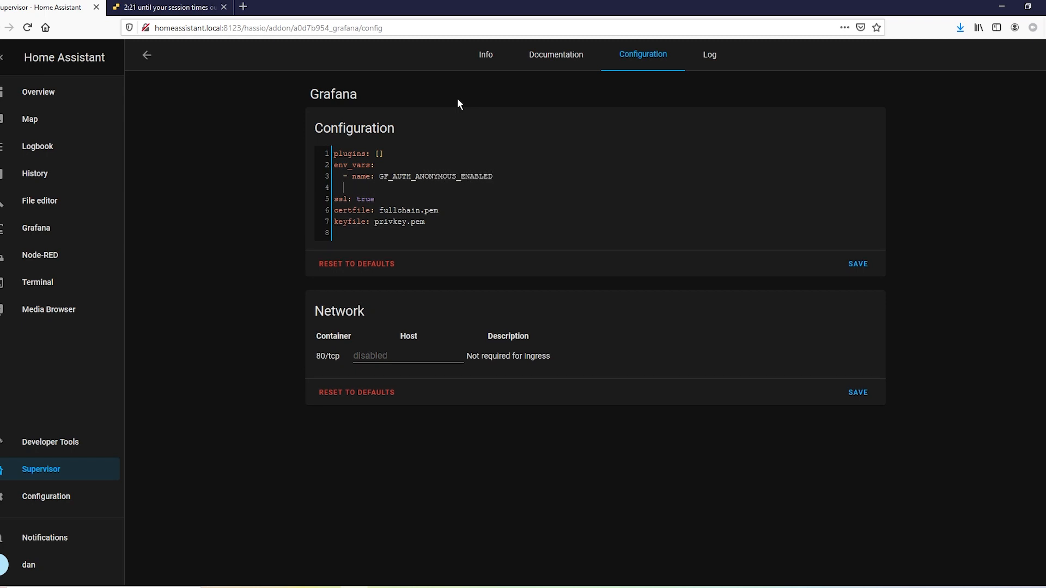
pyautogui.write('value: "true"')
# Set ssl to false in the Grafana add-on's configuration and save it
pyautogui.moveTo(373, 199); pyautogui.dragTo(357, 199)
pyautogui.write('false')
pyautogui.click(859, 264)
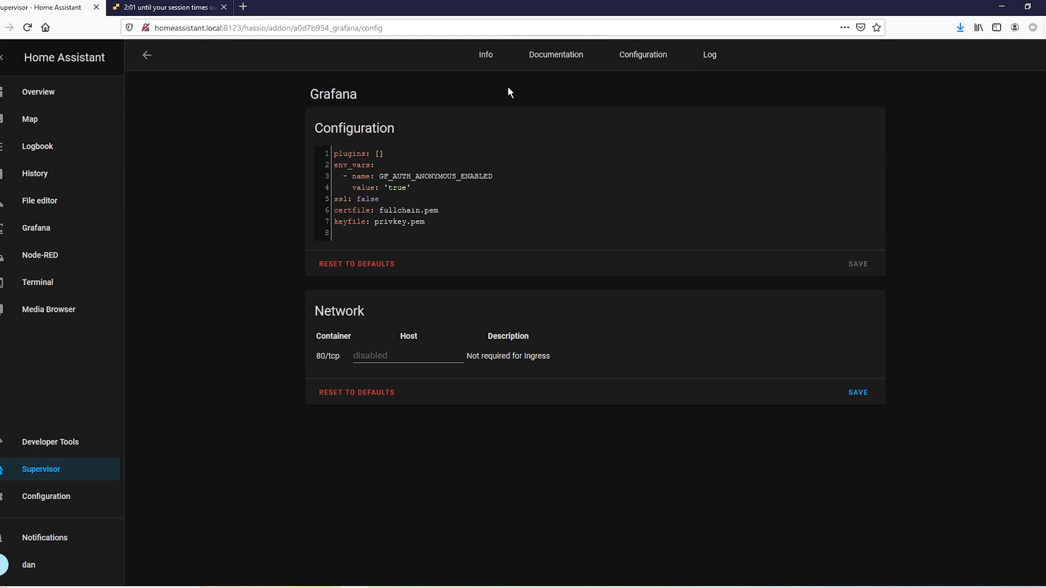
# Start the Grafana add-on and open its web interface within Home Assistant
pyautogui.click(491, 61)
pyautogui.click(334, 386)
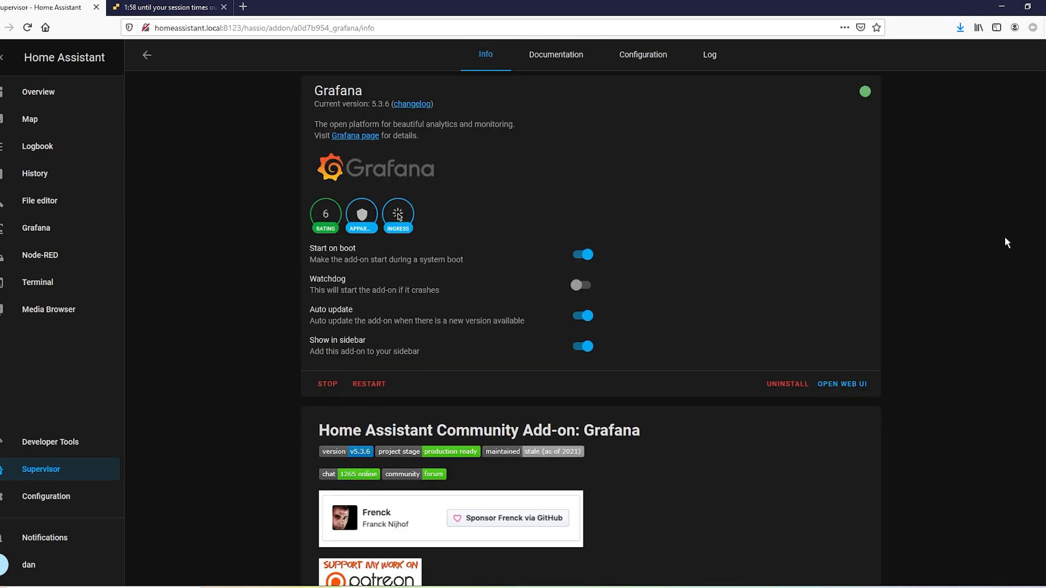
pyautogui.scroll(-1, 990, 251)
pyautogui.scroll(1, 980, 263)
pyautogui.click(841, 385)
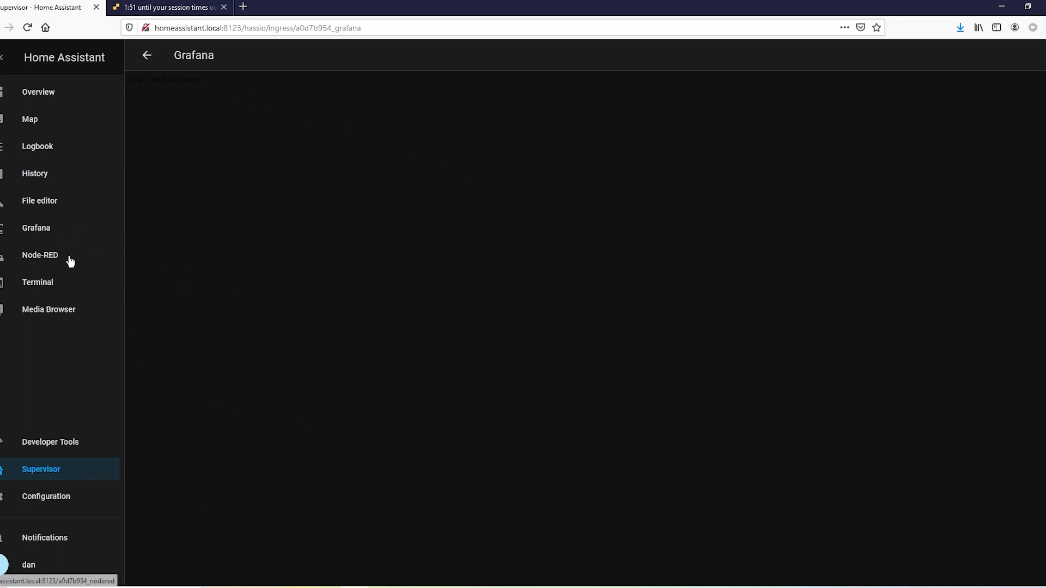
pyautogui.click(39, 228)
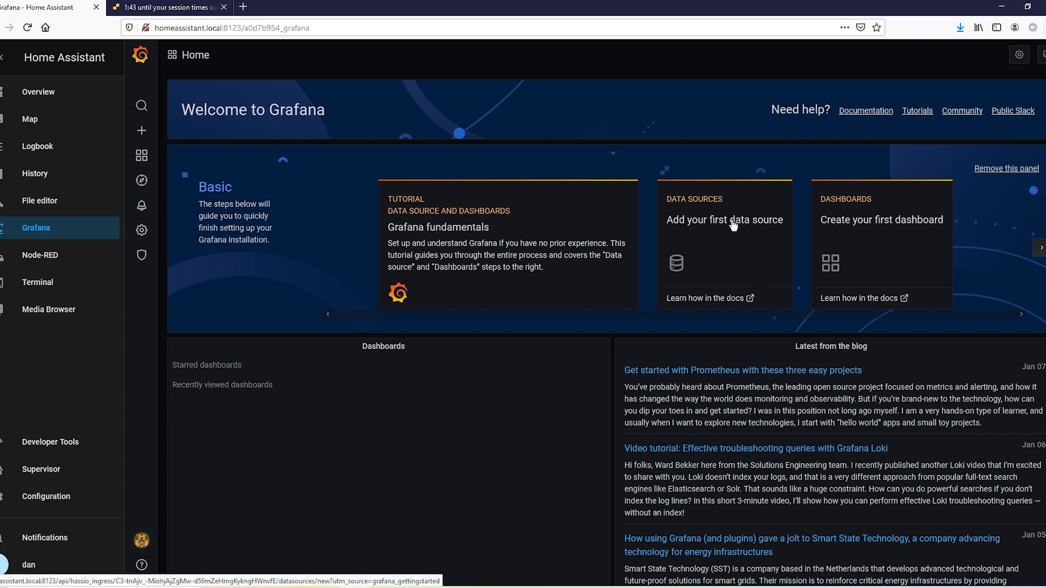
# Add a first data source in Grafana of the InfluxDB type
pyautogui.click(720, 224)
pyautogui.scroll(-1, 562, 341)
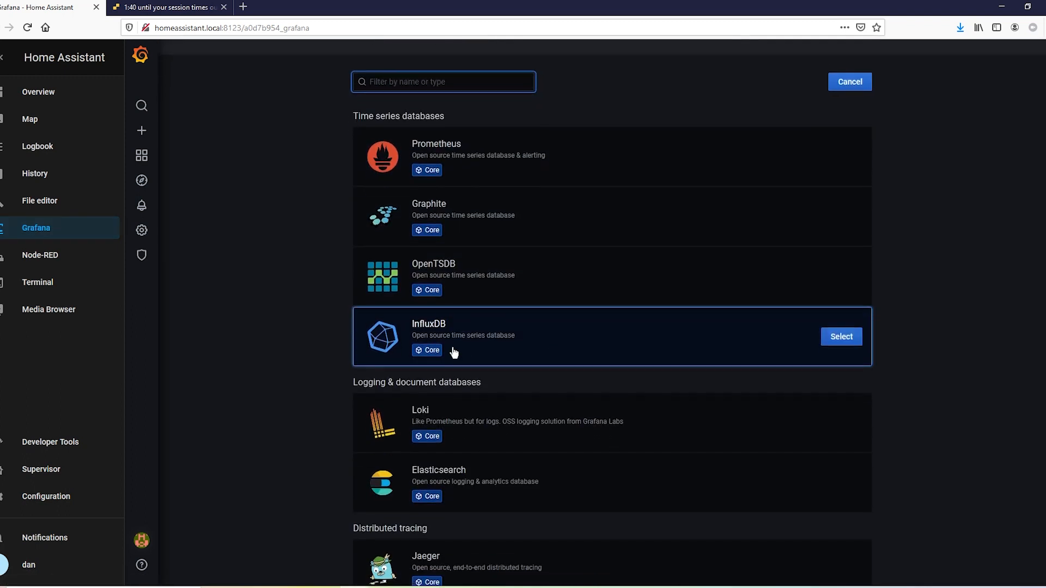
pyautogui.click(862, 341)
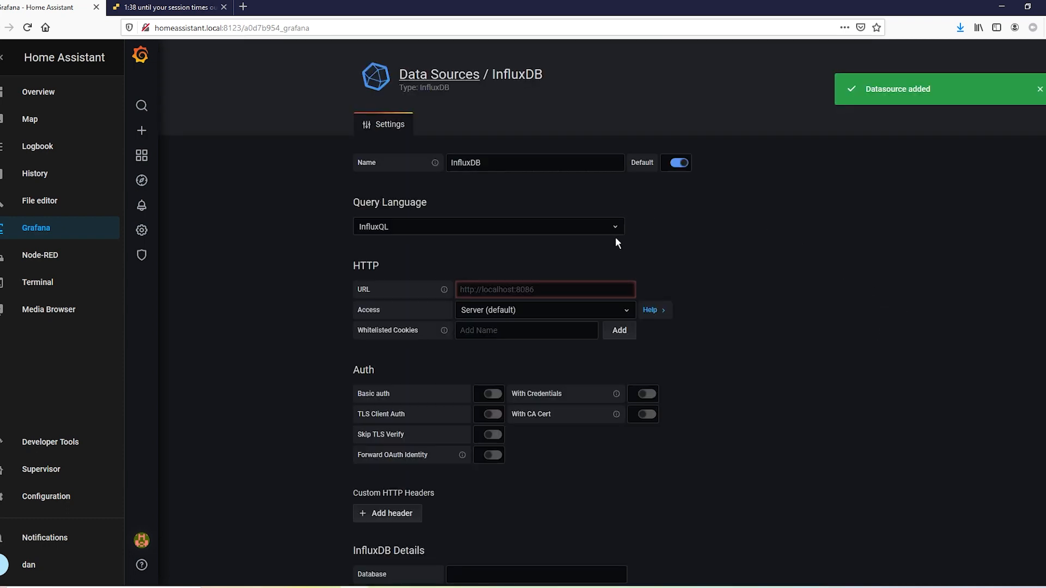
pyautogui.click(601, 289)
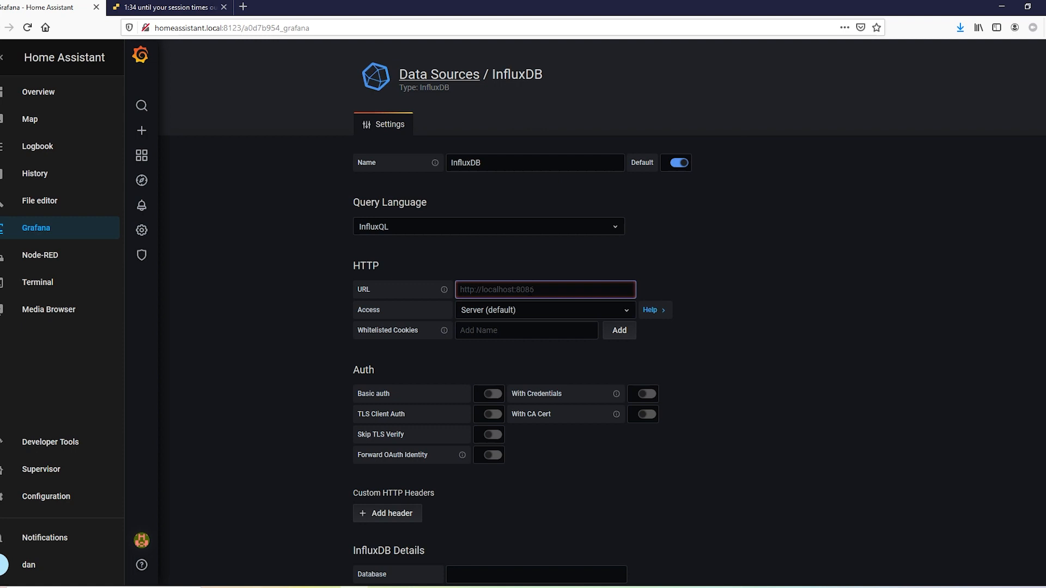
pyautogui.write('http://10.0.')
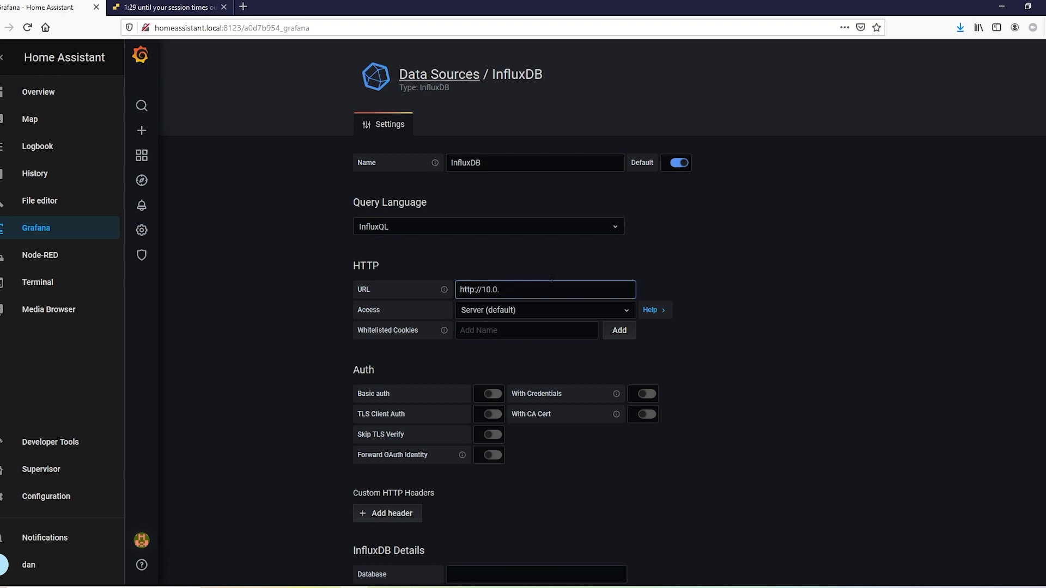
pyautogui.write('0.1')
pyautogui.press('BackSpace')
pyautogui.press('BackSpace')
pyautogui.press('BackSpace')
pyautogui.write('.0.106:8086')
# Enter home_assistant as the InfluxDB database name, then save and test the data source
pyautogui.scroll(-5, 714, 297)
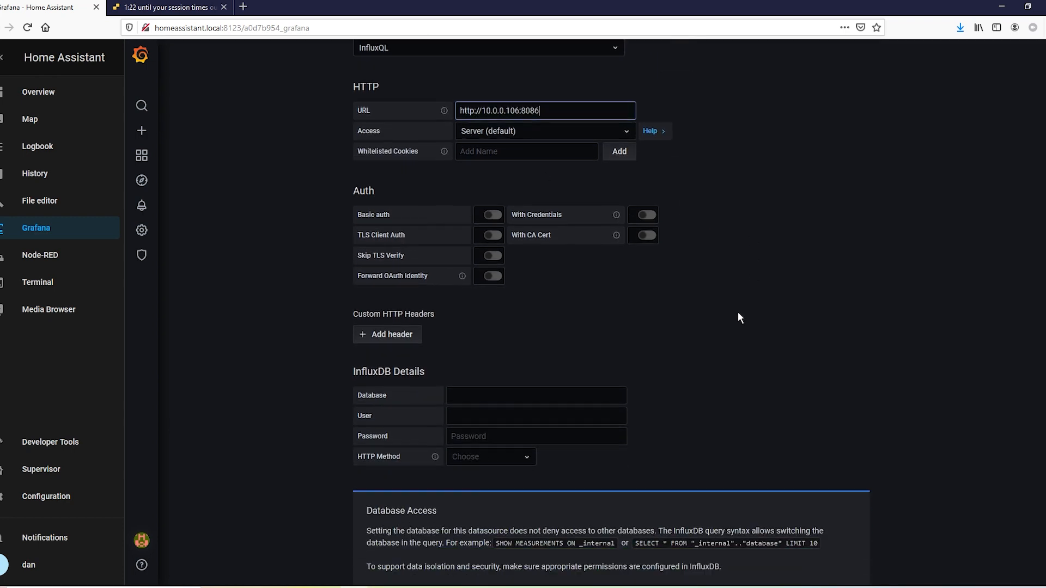
pyautogui.scroll(-1, 730, 327)
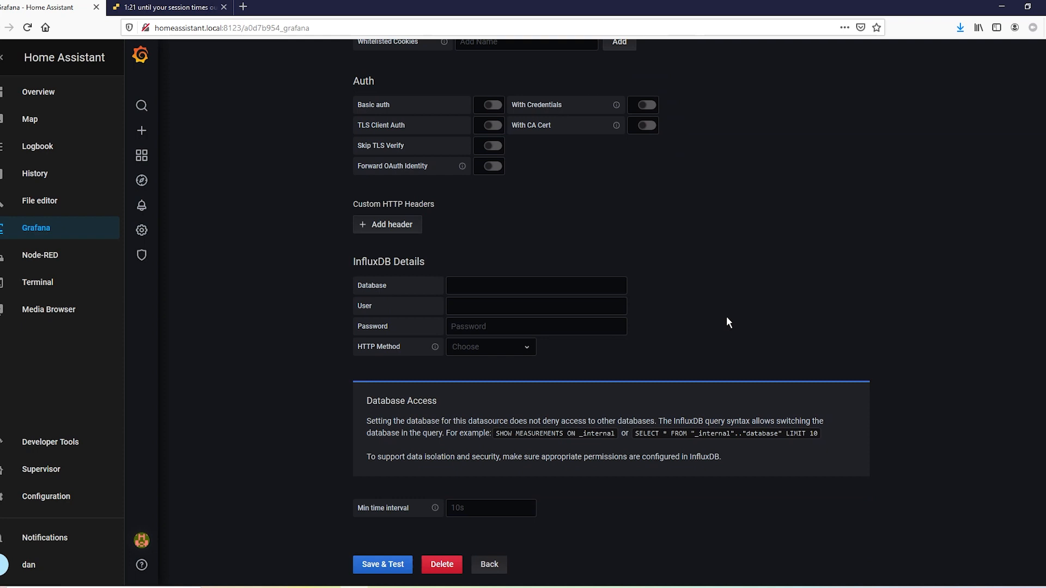
pyautogui.scroll(-1, 727, 323)
pyautogui.click(523, 233)
pyautogui.write('home_assistant')
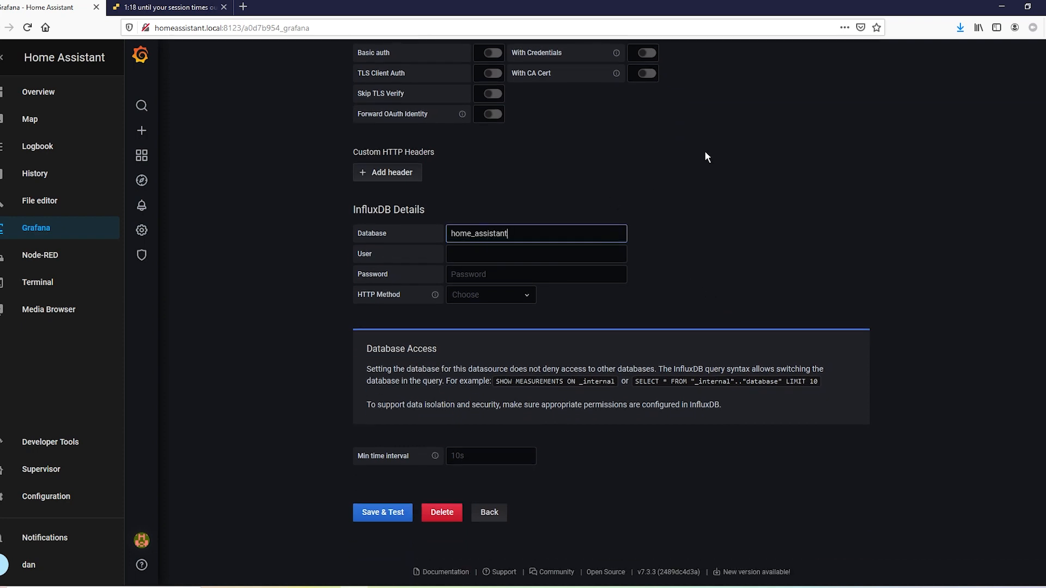
pyautogui.click(383, 511)
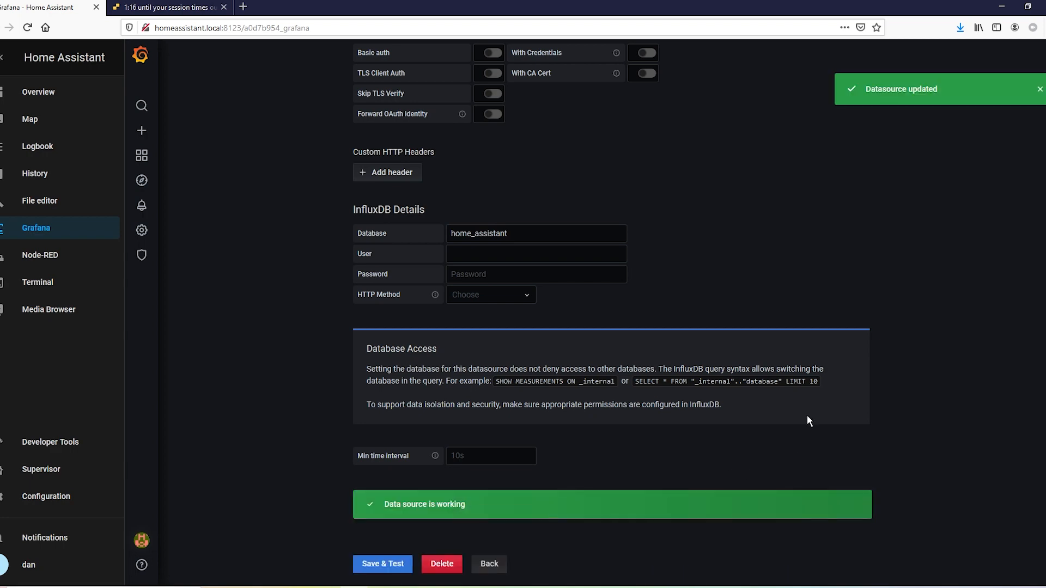
pyautogui.scroll(-2, 773, 403)
pyautogui.scroll(8, 612, 484)
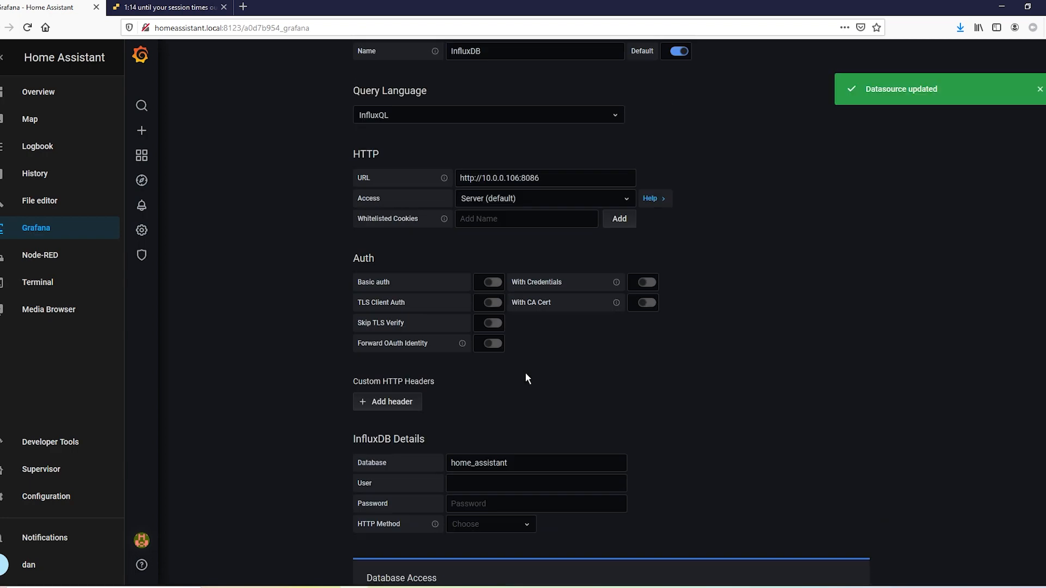
# Create a new dashboard from Grafana's dashboard management page and add a new panel to it
pyautogui.moveTo(142, 167)
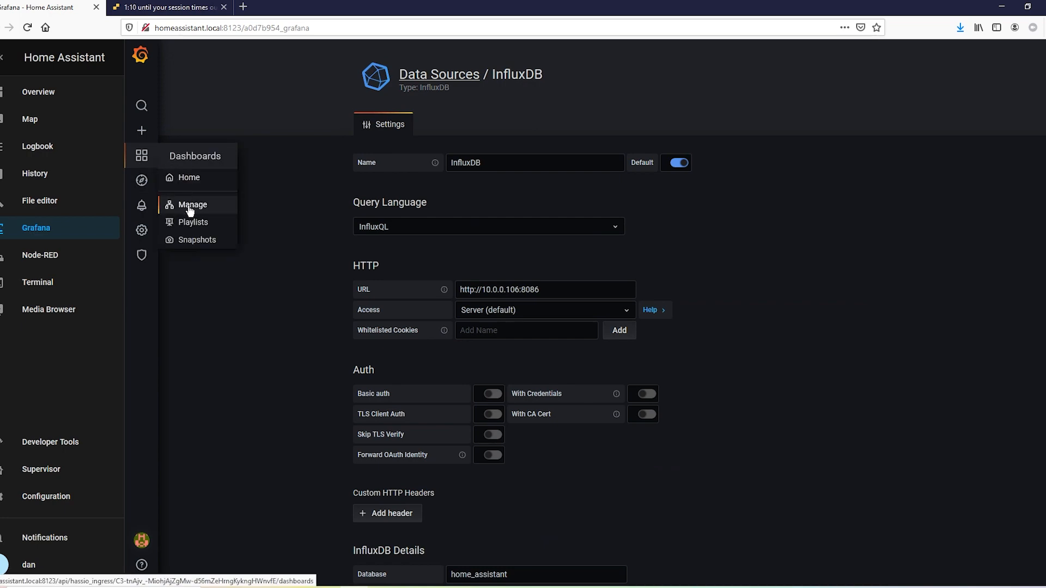
pyautogui.click(191, 184)
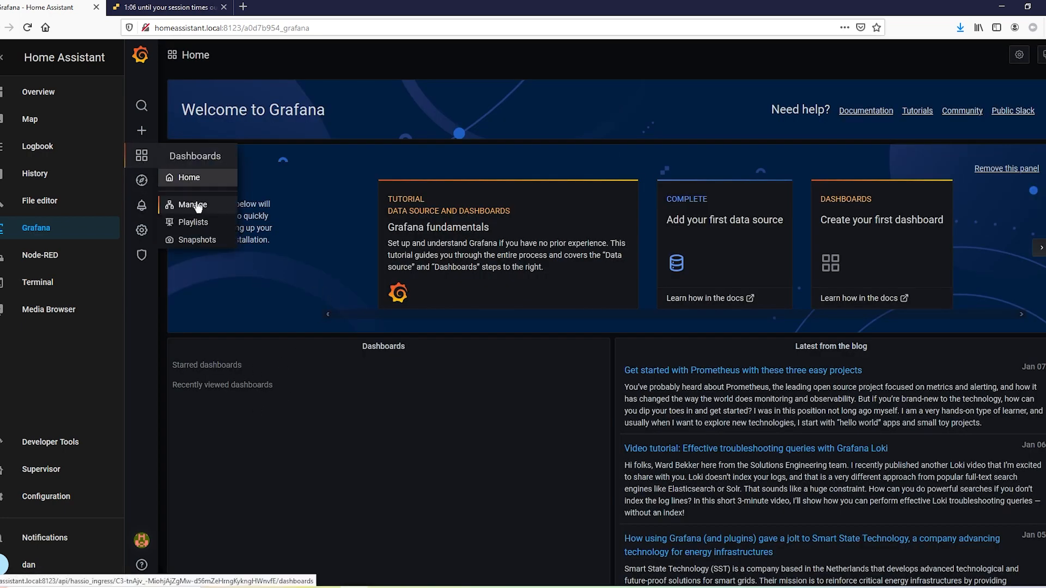
pyautogui.click(190, 205)
pyautogui.click(708, 162)
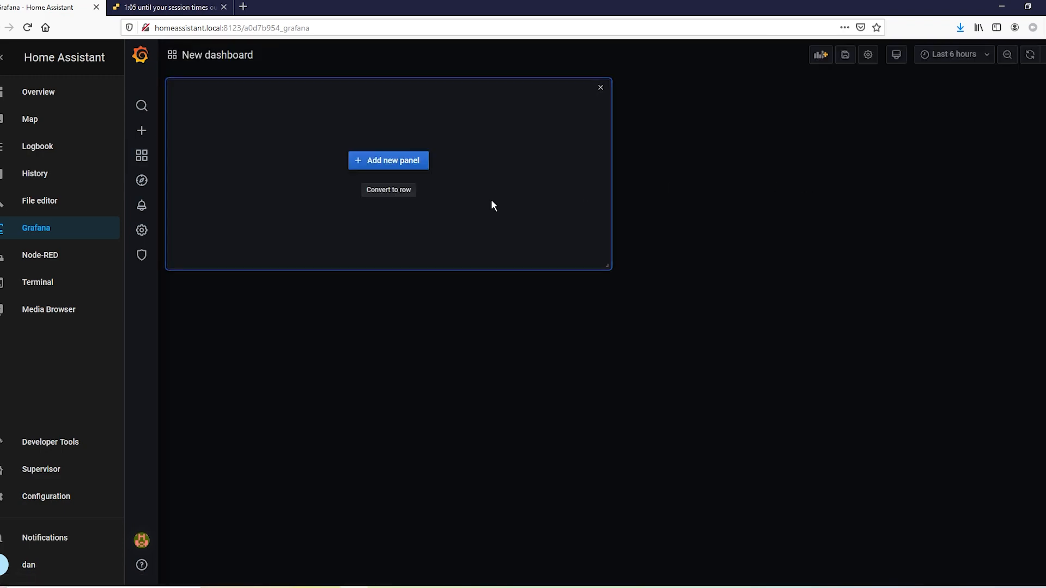
pyautogui.click(404, 163)
# Build the panel query from kWh where entity_id equals aeon_labs_zw096_smart_switch_6_energy, with the fill option set to linear
pyautogui.click(280, 320)
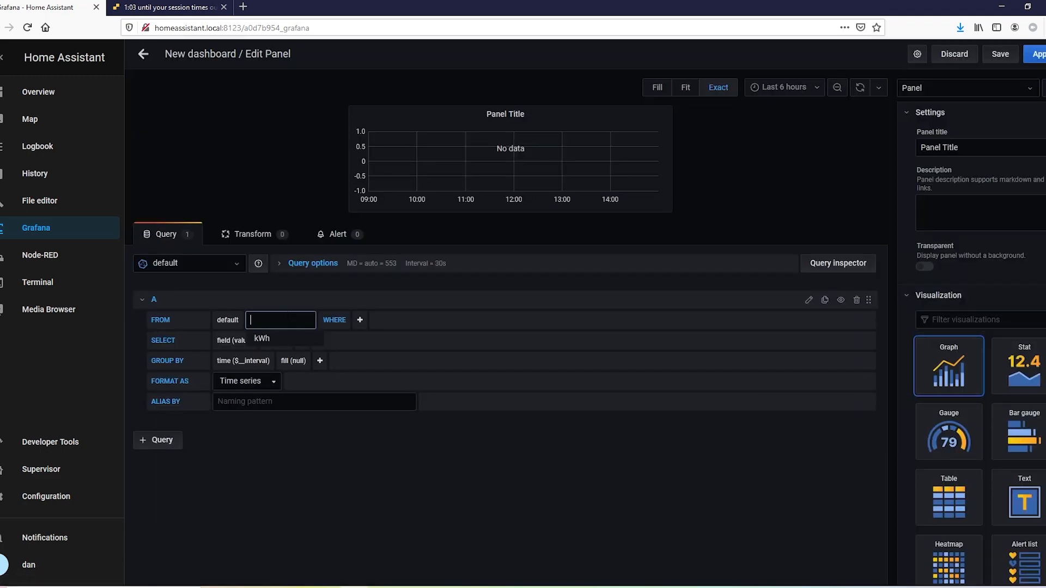
pyautogui.click(272, 342)
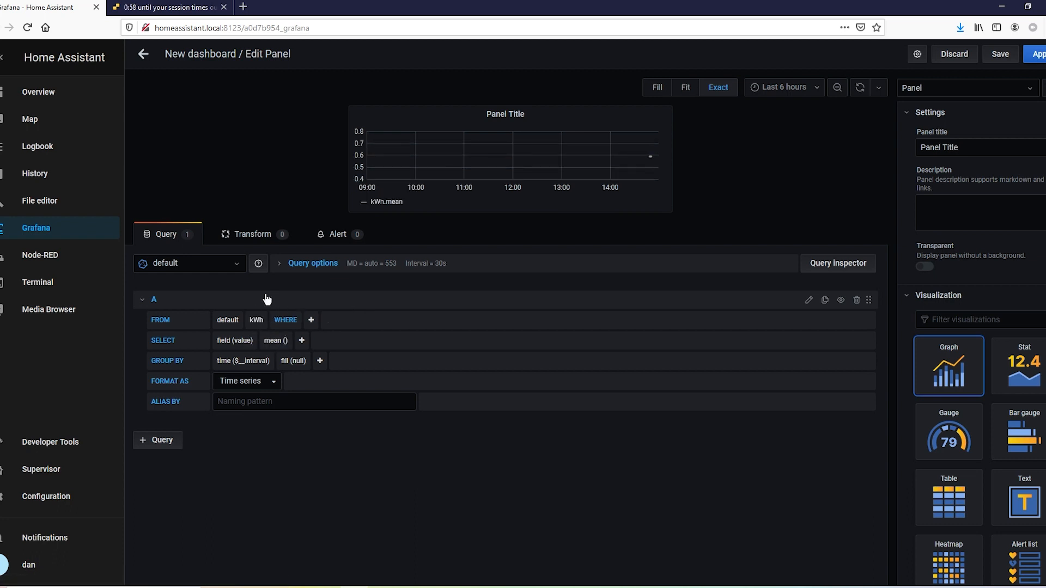
pyautogui.click(311, 321)
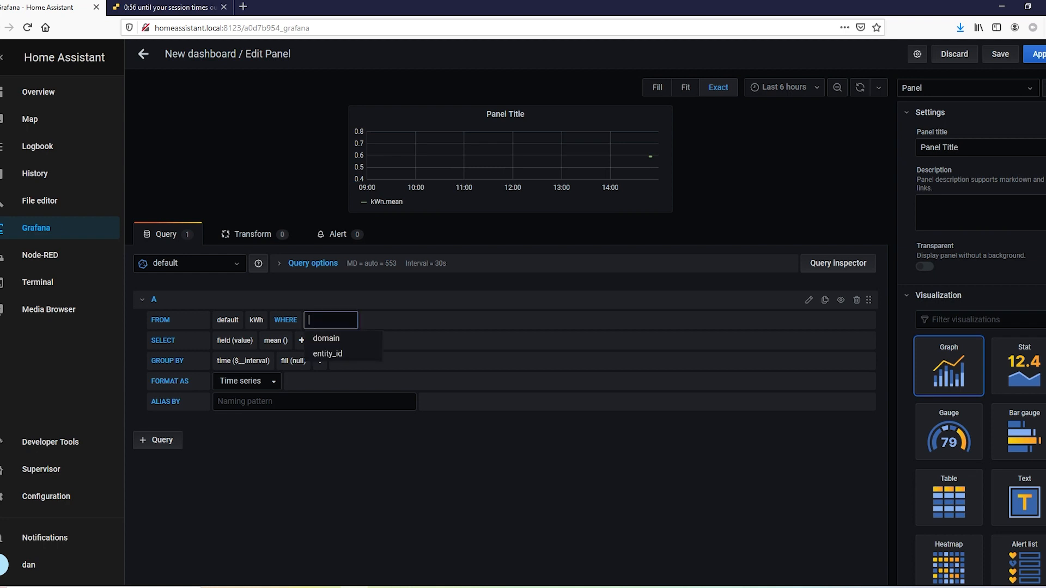
pyautogui.click(346, 354)
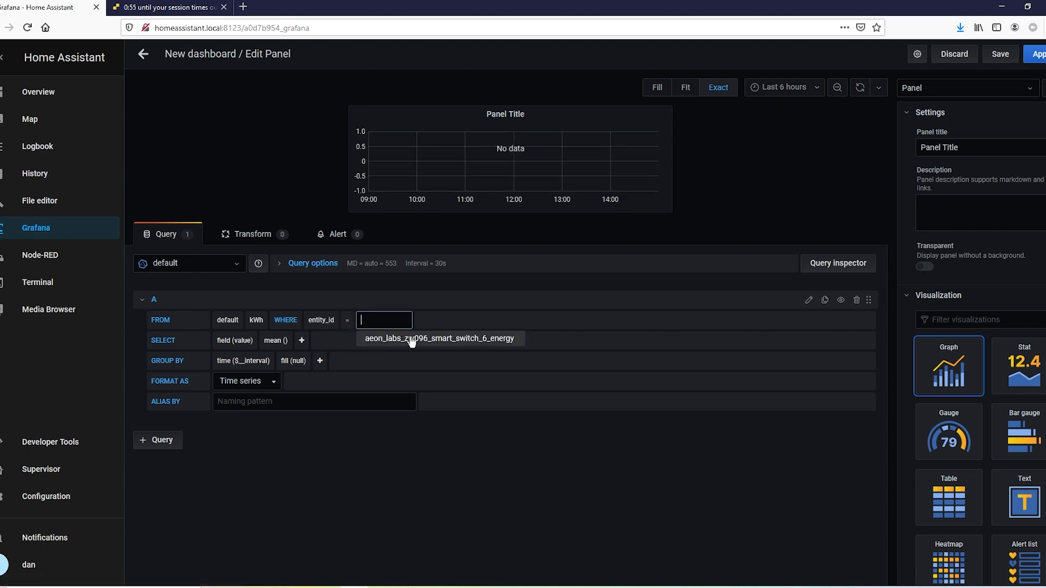
pyautogui.click(412, 340)
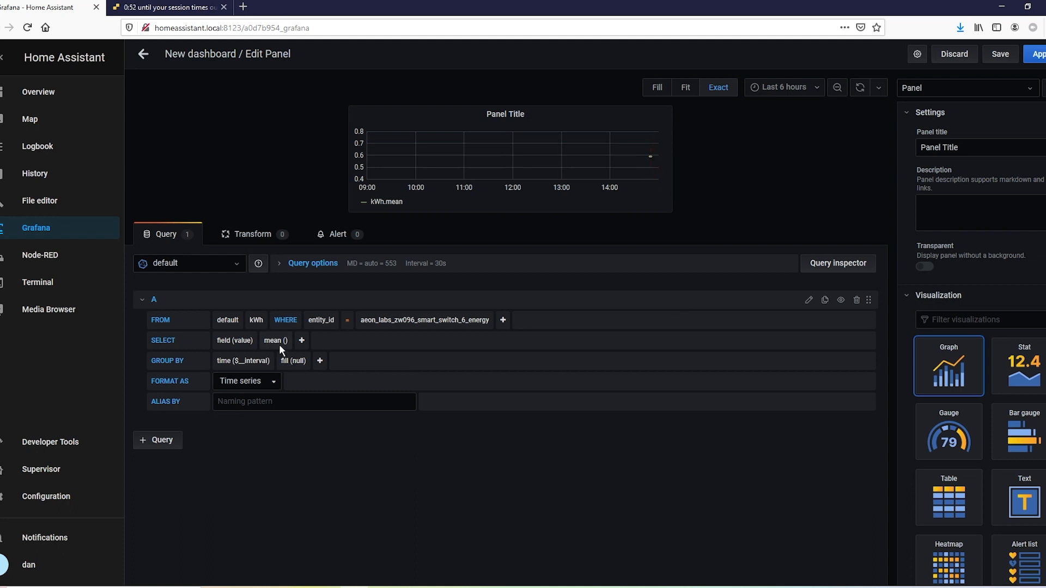
pyautogui.click(295, 362)
pyautogui.click(333, 427)
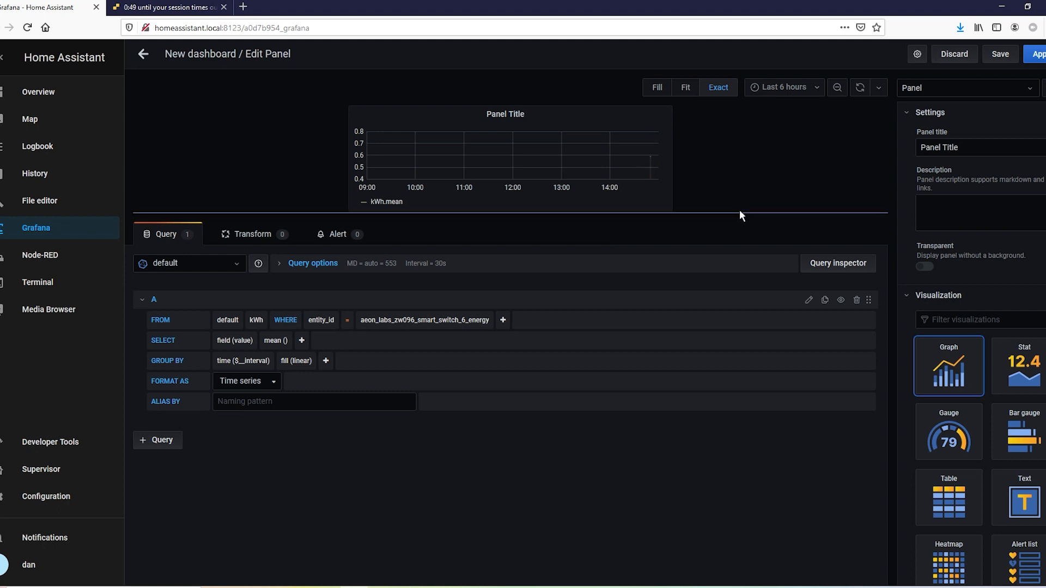
# Save the dashboard in the General folder under the name New dashboard Copy
pyautogui.click(1000, 53)
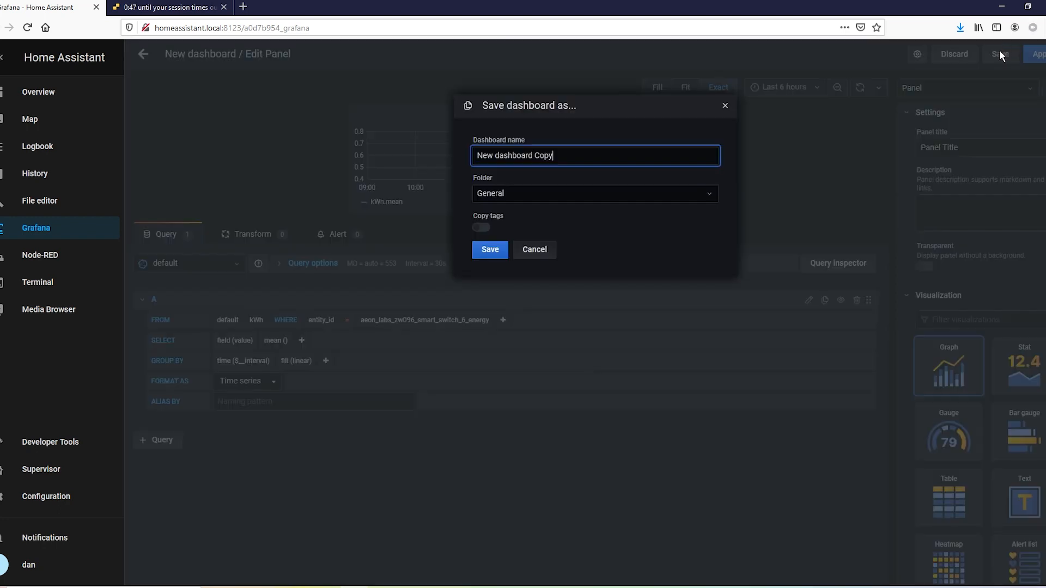
pyautogui.moveTo(571, 161); pyautogui.dragTo(419, 158)
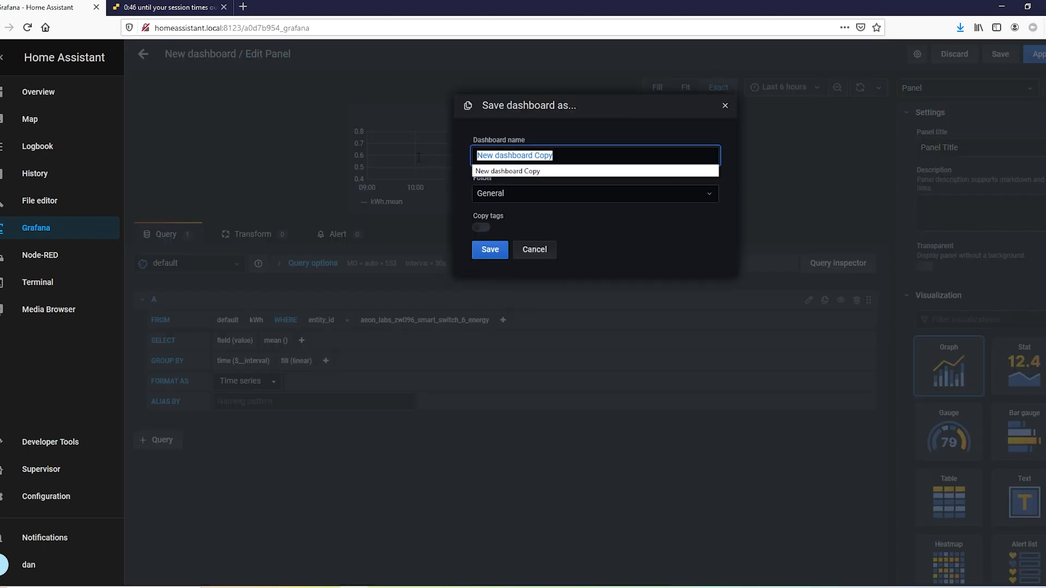
pyautogui.click(490, 251)
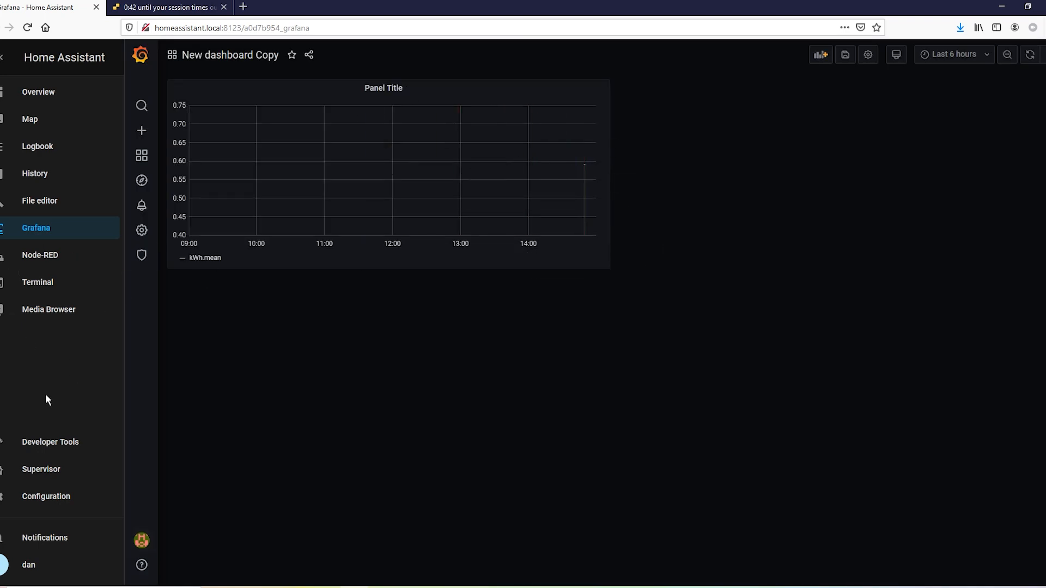
# Open the Z-Wave integration's configuration page from Home Assistant's integrations
pyautogui.click(52, 497)
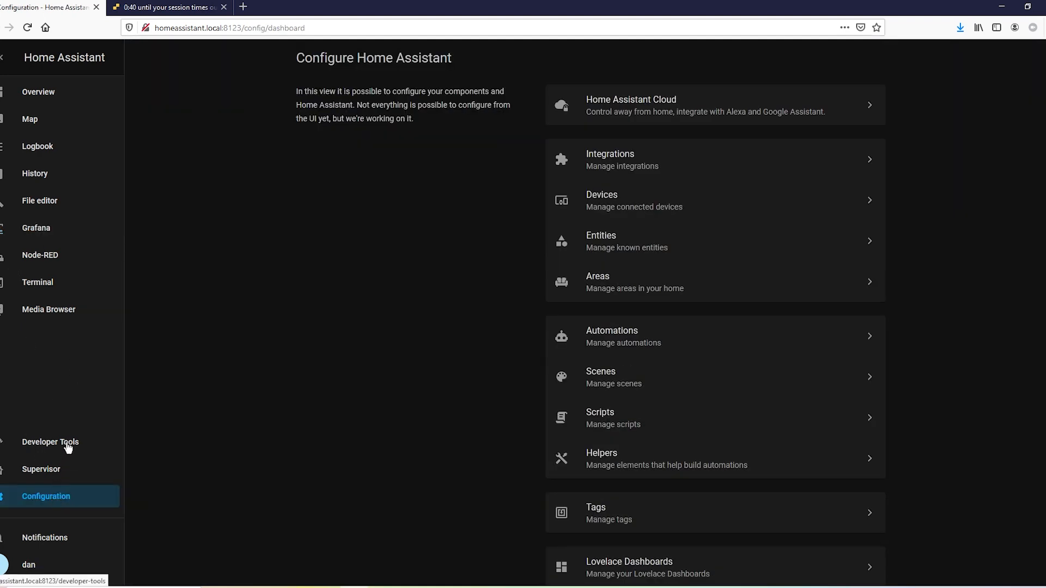
pyautogui.scroll(-7, 631, 387)
pyautogui.scroll(7, 637, 387)
pyautogui.click(647, 155)
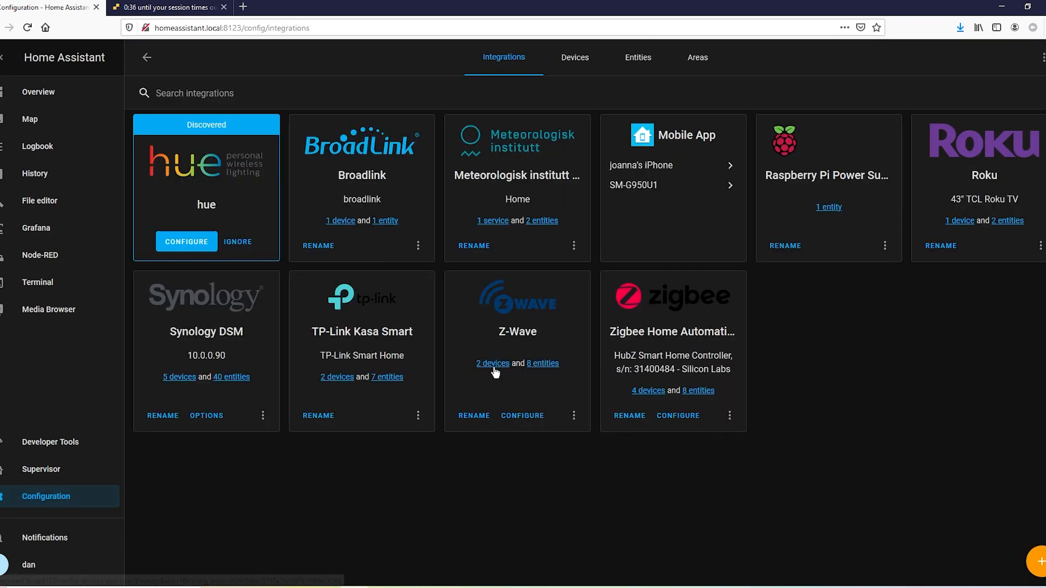
pyautogui.click(522, 415)
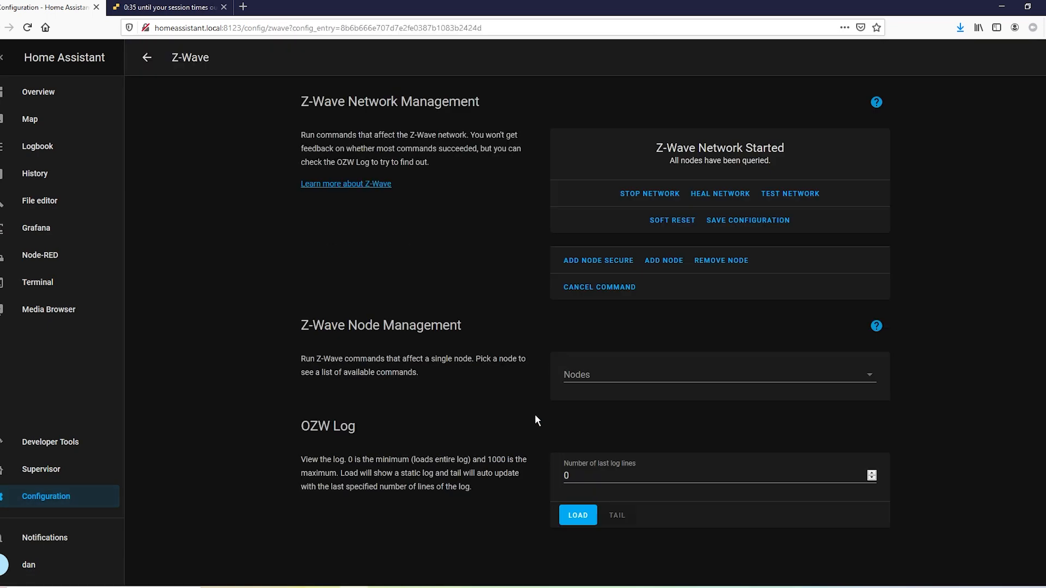
# Select the AEON Labs ZW096 Smart Switch 6 node, refresh it and open its node information
pyautogui.click(659, 372)
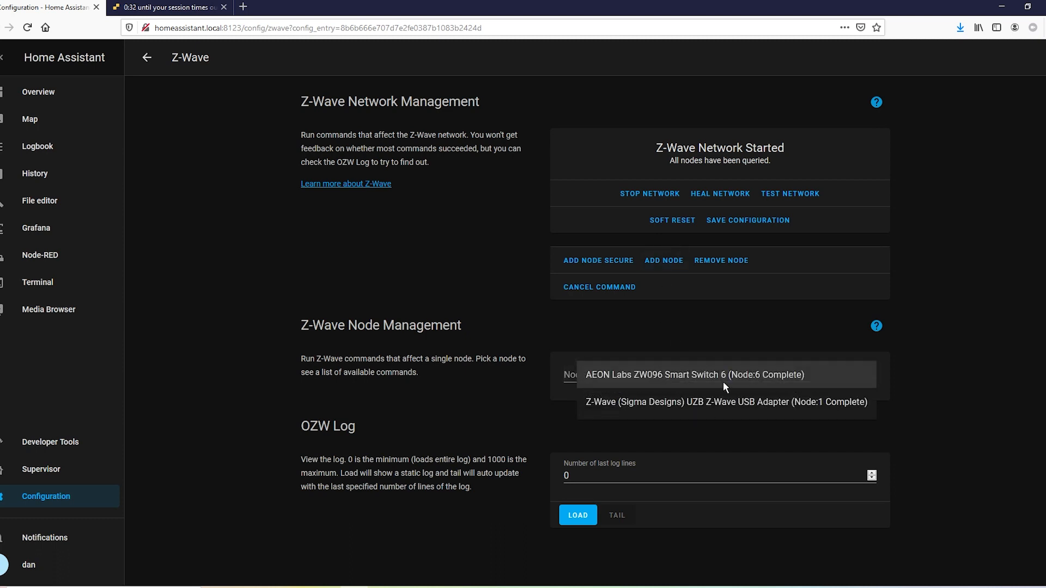
pyautogui.click(724, 388)
pyautogui.click(595, 417)
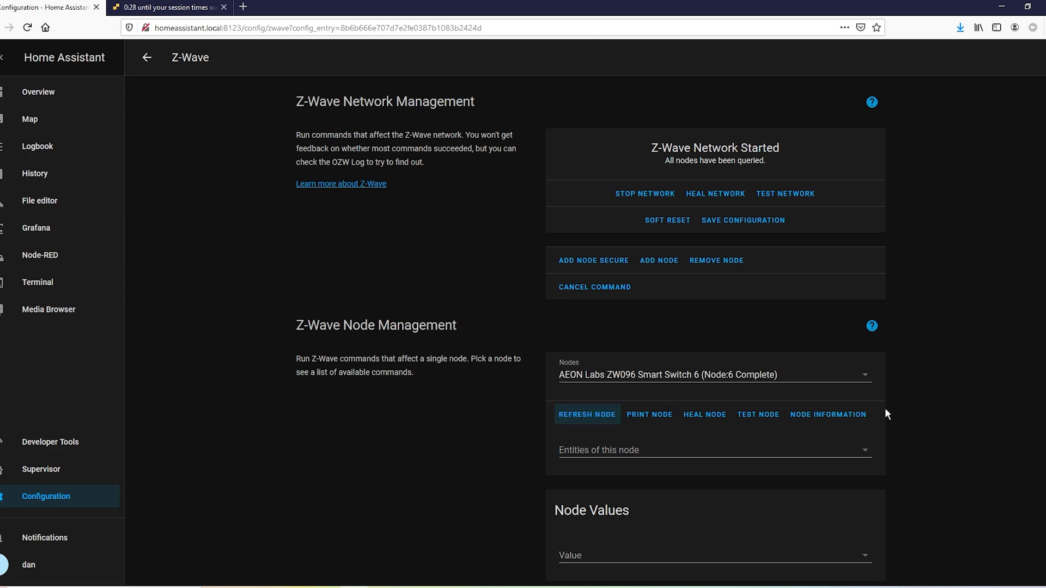
pyautogui.click(850, 414)
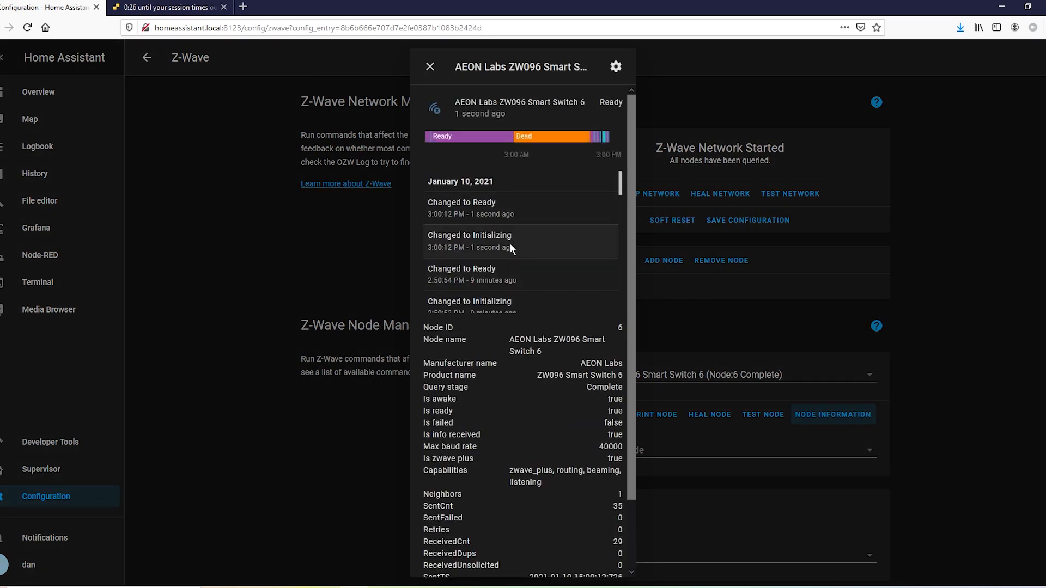
# Close the smart switch's node information and open New dashboard Copy in Grafana to check the kWh graph
pyautogui.scroll(-2, 540, 267)
pyautogui.scroll(2, 530, 262)
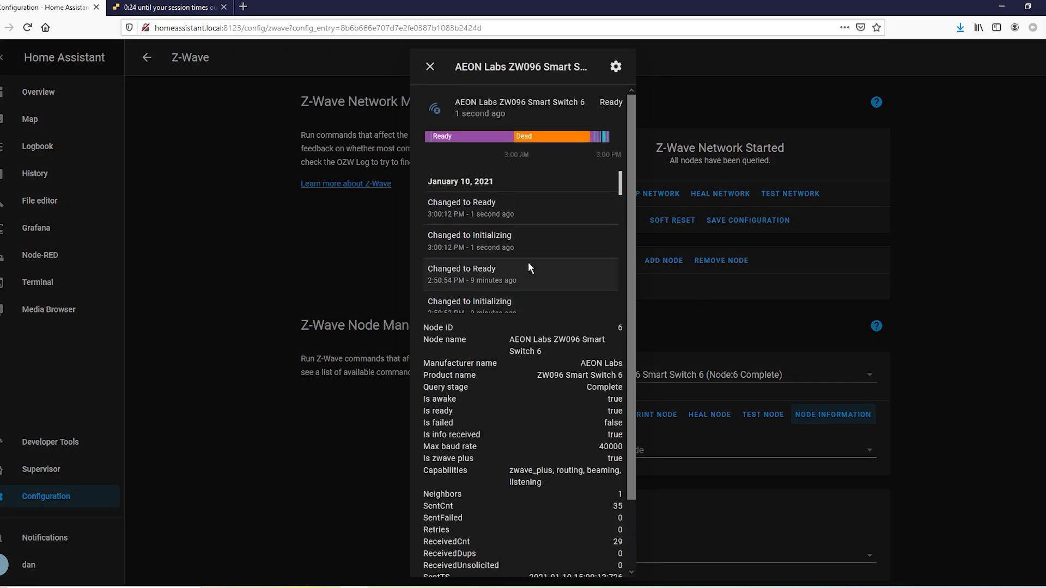
pyautogui.click(208, 374)
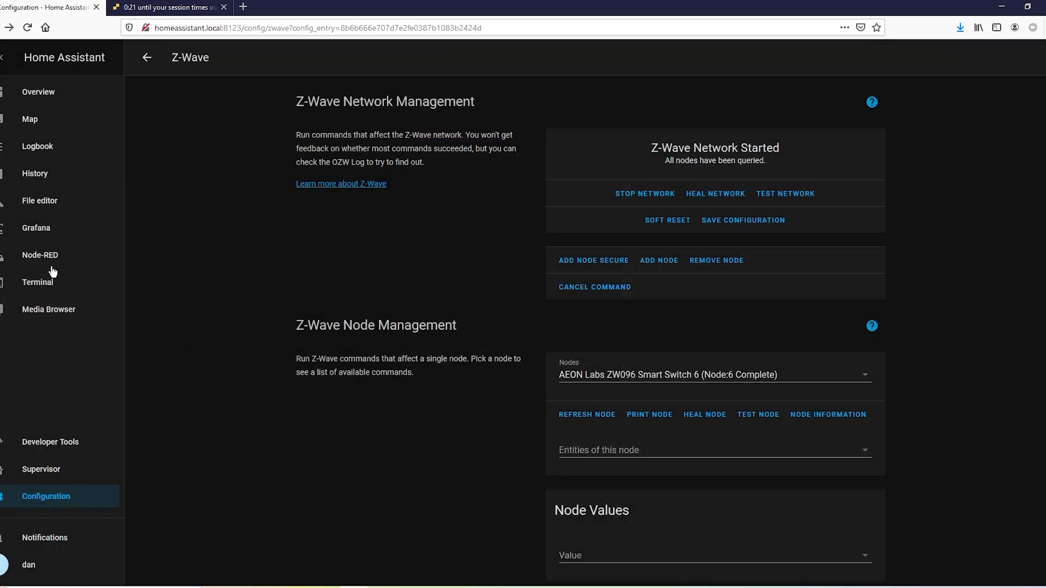
pyautogui.click(47, 228)
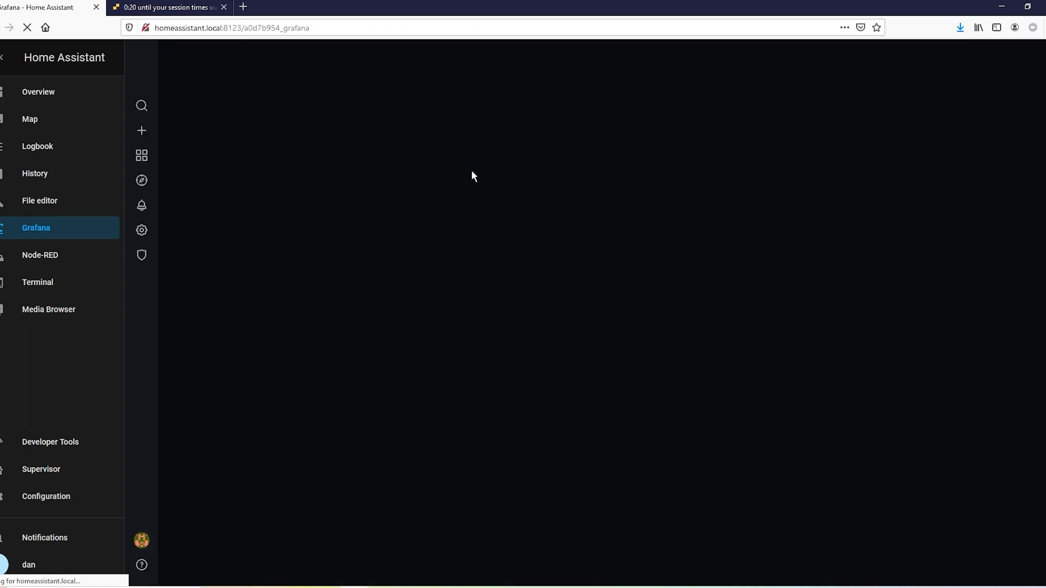
pyautogui.click(332, 411)
pyautogui.moveTo(586, 166)
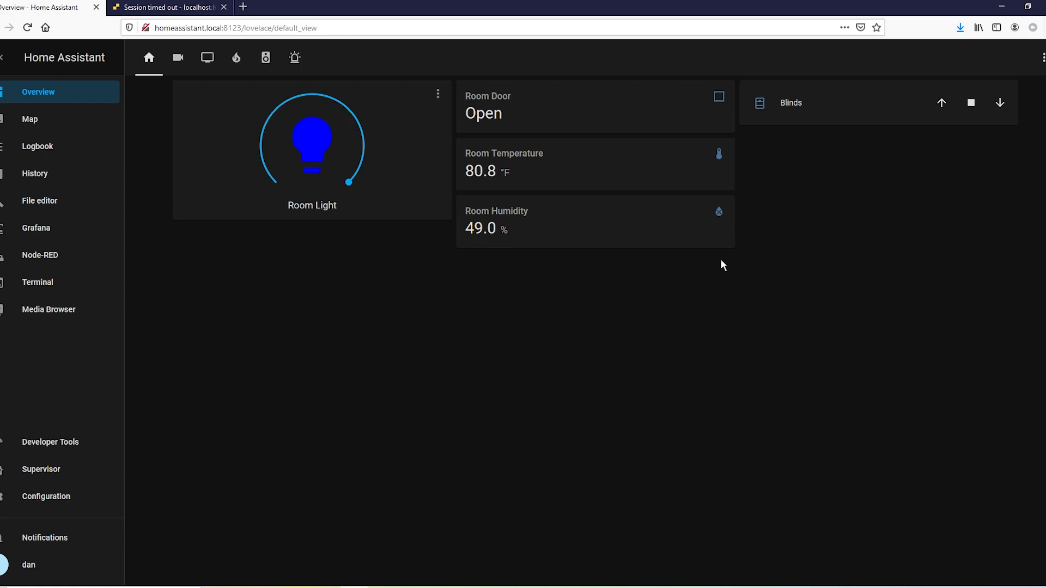
# Start editing the Home view of Home Assistant's Overview dashboard and bring up the choice of cards to add
pyautogui.click(1042, 58)
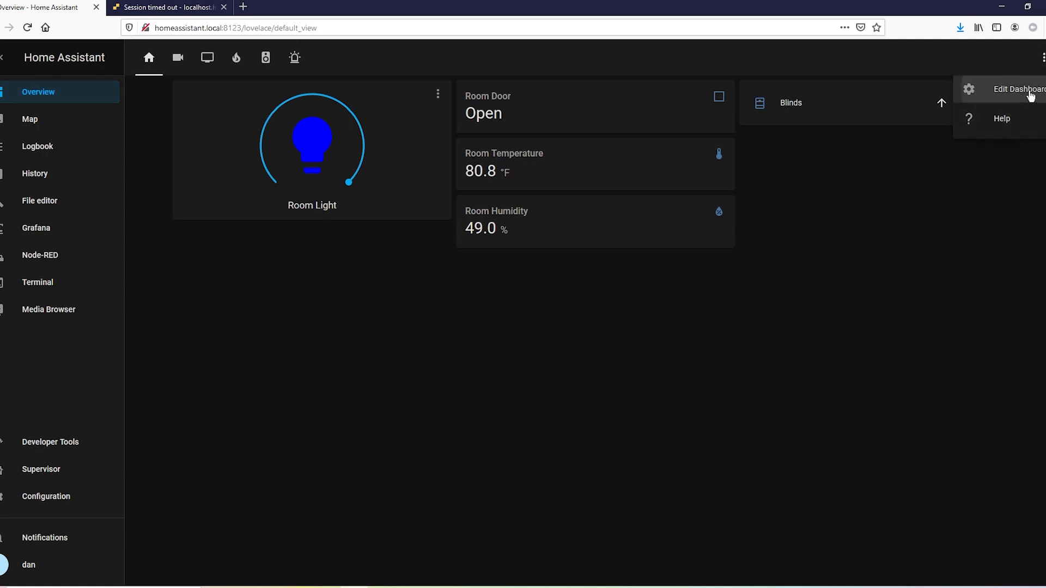
pyautogui.click(1031, 91)
pyautogui.click(1035, 363)
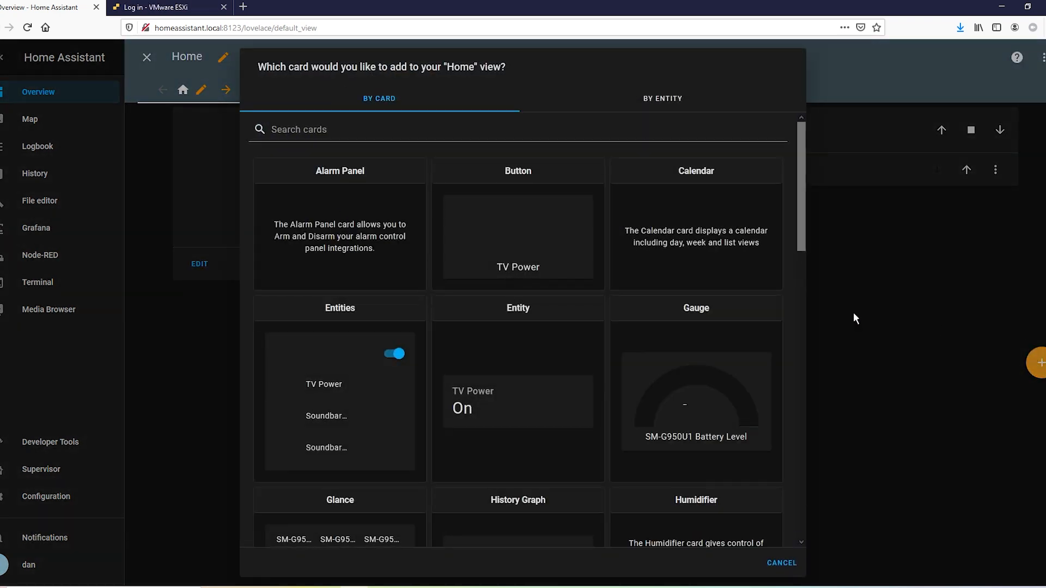
pyautogui.press('Escape')
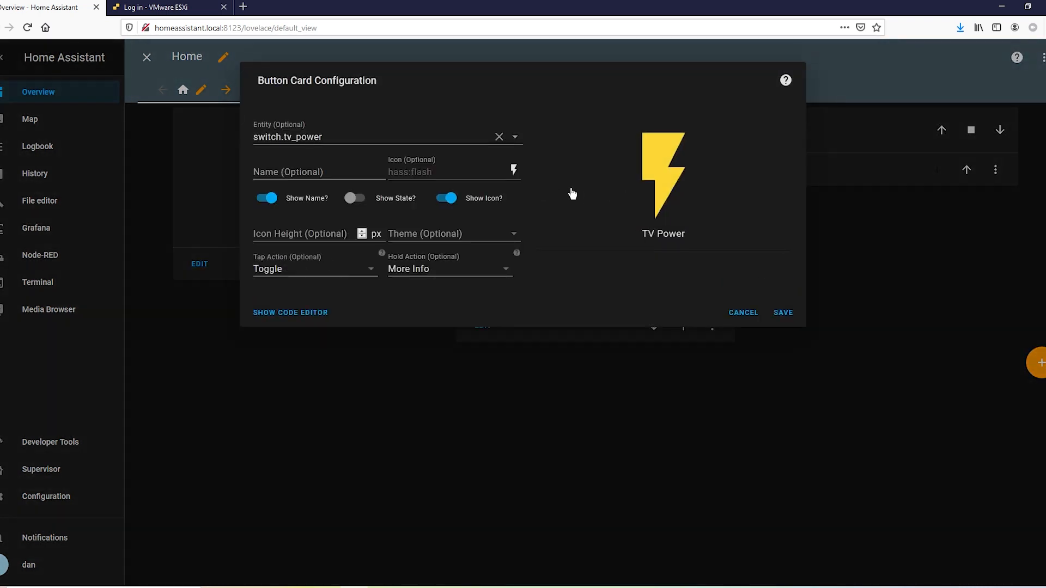
pyautogui.click(407, 137)
pyautogui.scroll(-3, 426, 252)
pyautogui.scroll(-15, 426, 251)
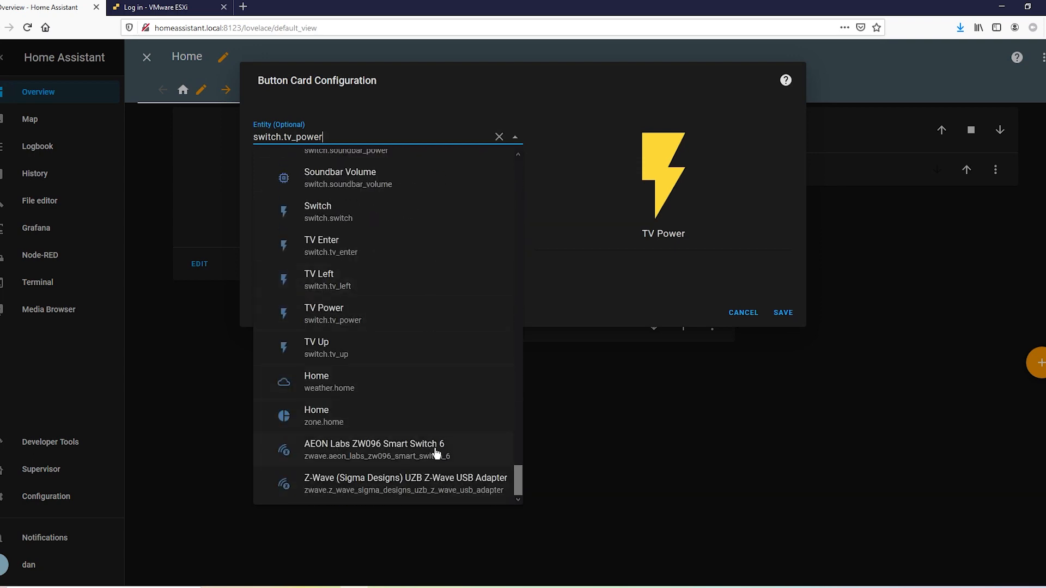
pyautogui.click(436, 452)
pyautogui.click(414, 137)
pyautogui.scroll(-15, 436, 452)
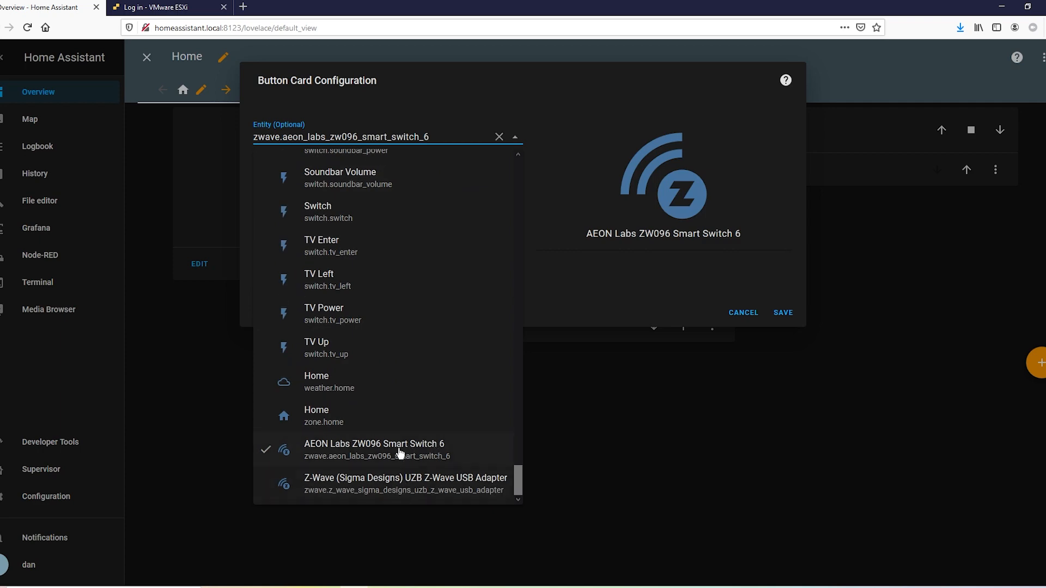
pyautogui.scroll(5, 401, 454)
pyautogui.scroll(8, 400, 454)
pyautogui.scroll(-10, 401, 452)
pyautogui.scroll(-1, 401, 451)
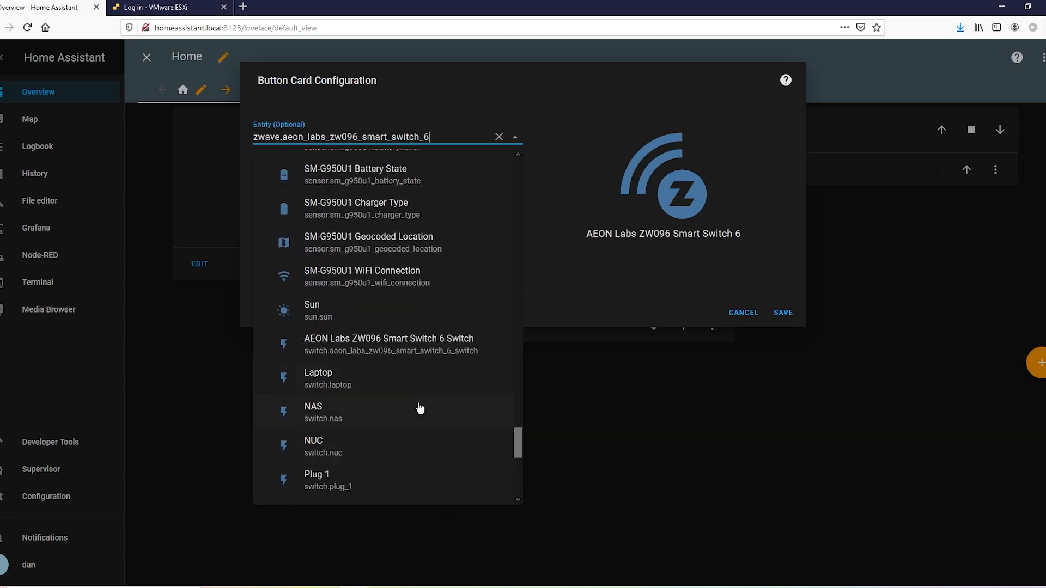
pyautogui.click(429, 350)
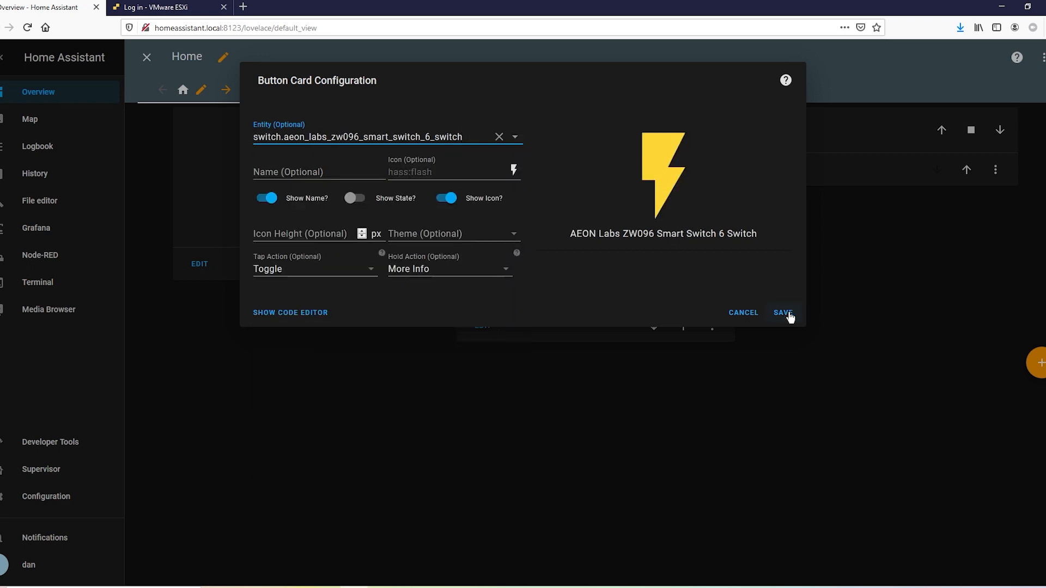
pyautogui.click(747, 315)
# Add an Entity card for sensor.aeon_labs_zw096_smart_switch_6_energy to the Home view and save it
pyautogui.click(1032, 362)
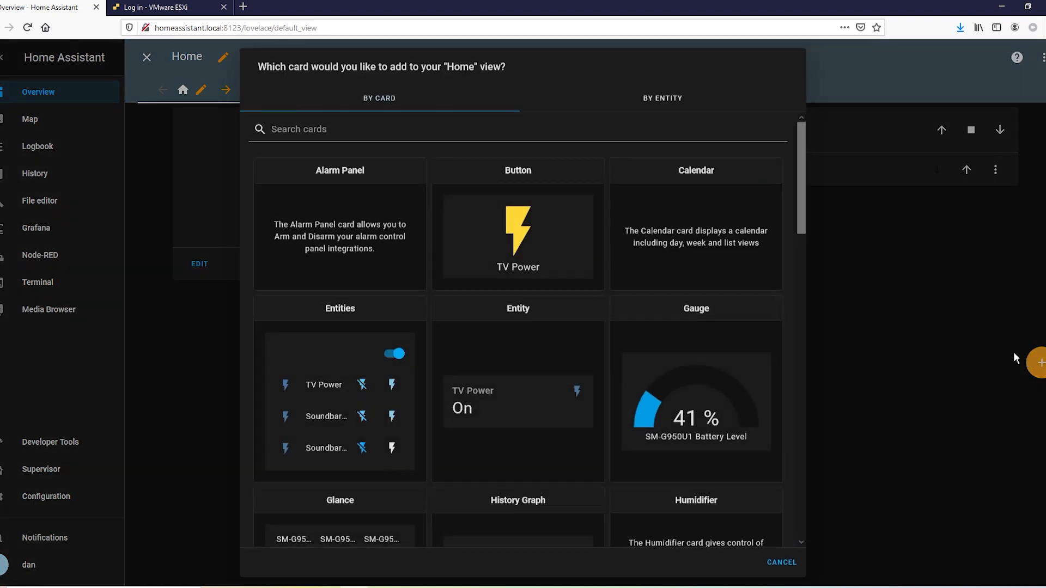
pyautogui.click(514, 385)
pyautogui.click(367, 132)
pyautogui.scroll(-15, 414, 211)
pyautogui.scroll(8, 409, 293)
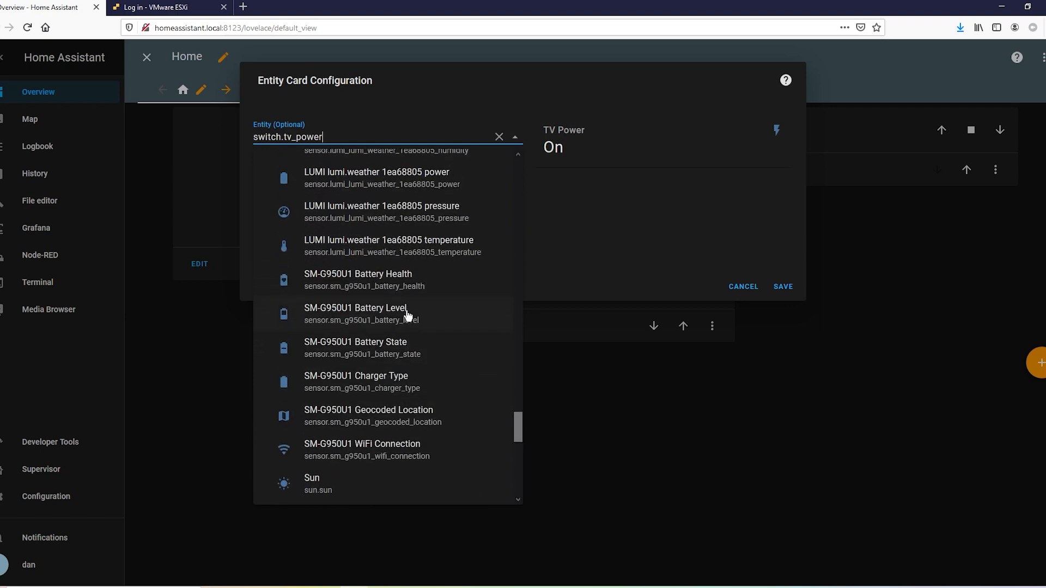
pyautogui.scroll(-6, 405, 314)
pyautogui.scroll(-2, 430, 354)
pyautogui.scroll(10, 431, 353)
pyautogui.scroll(6, 430, 353)
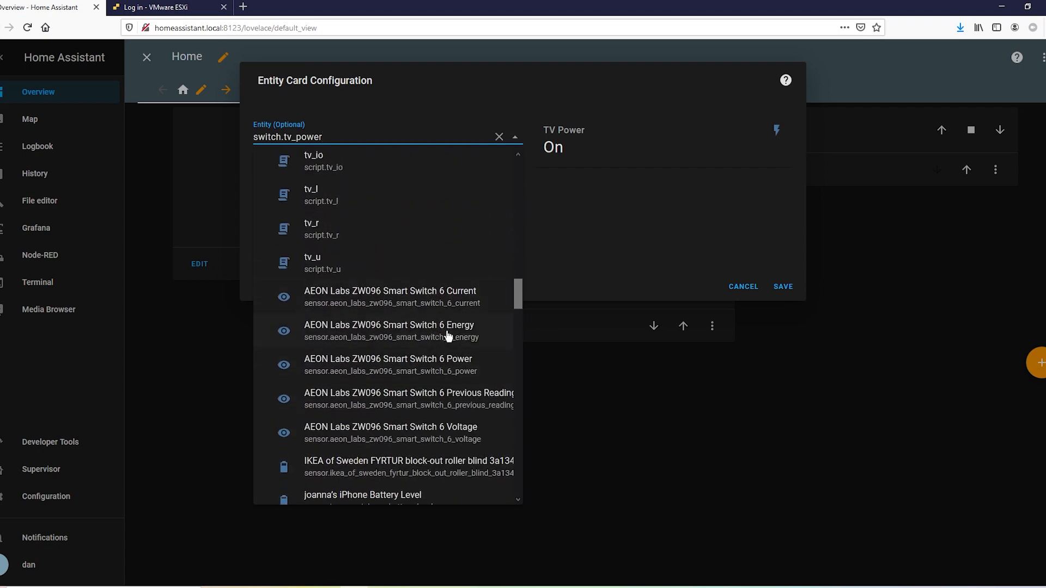
pyautogui.click(462, 330)
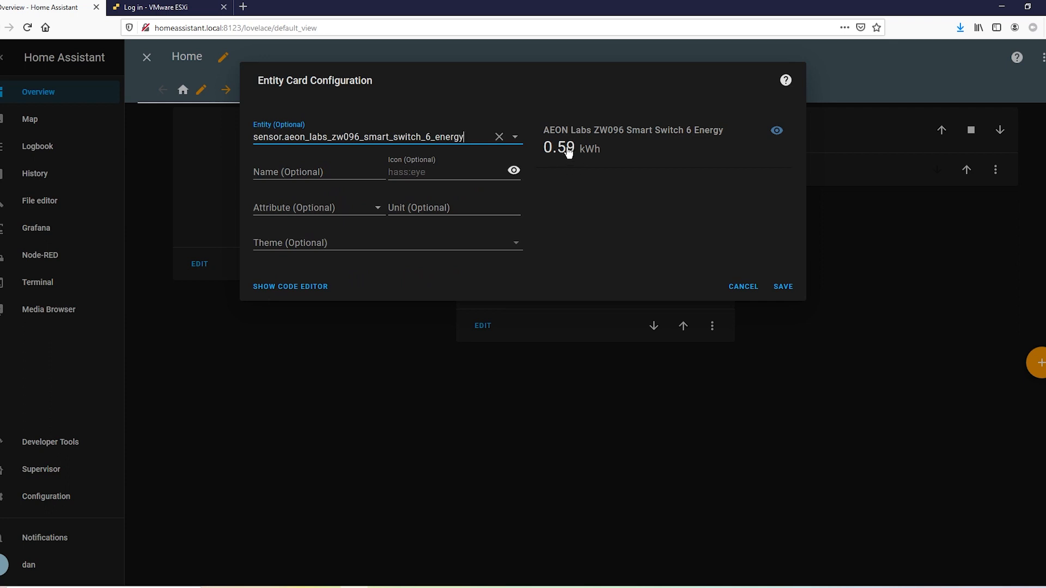
pyautogui.click(784, 286)
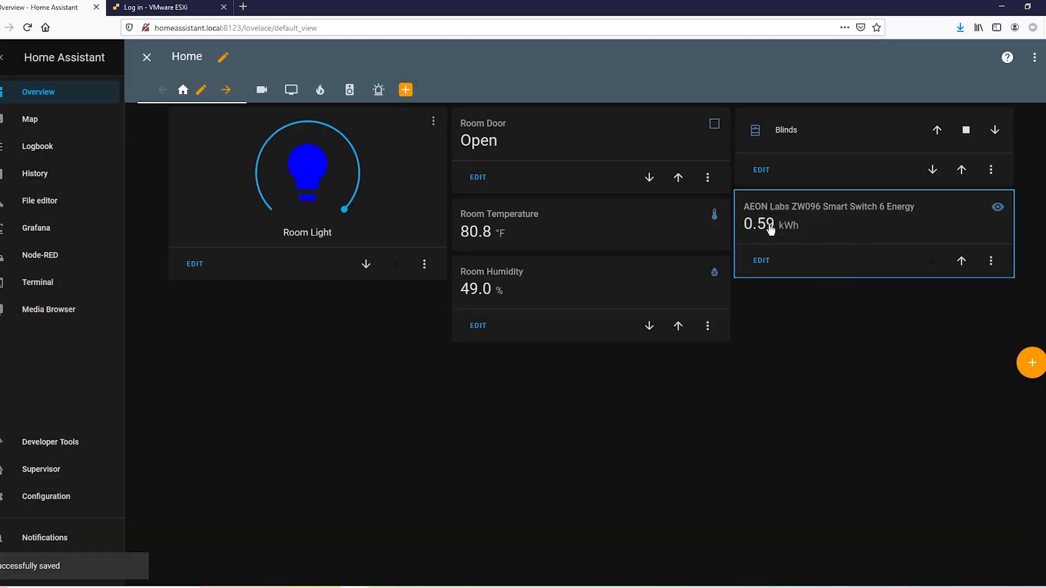
# Examine the energy sensor's history graph and last update time in its details, then close them
pyautogui.click(998, 207)
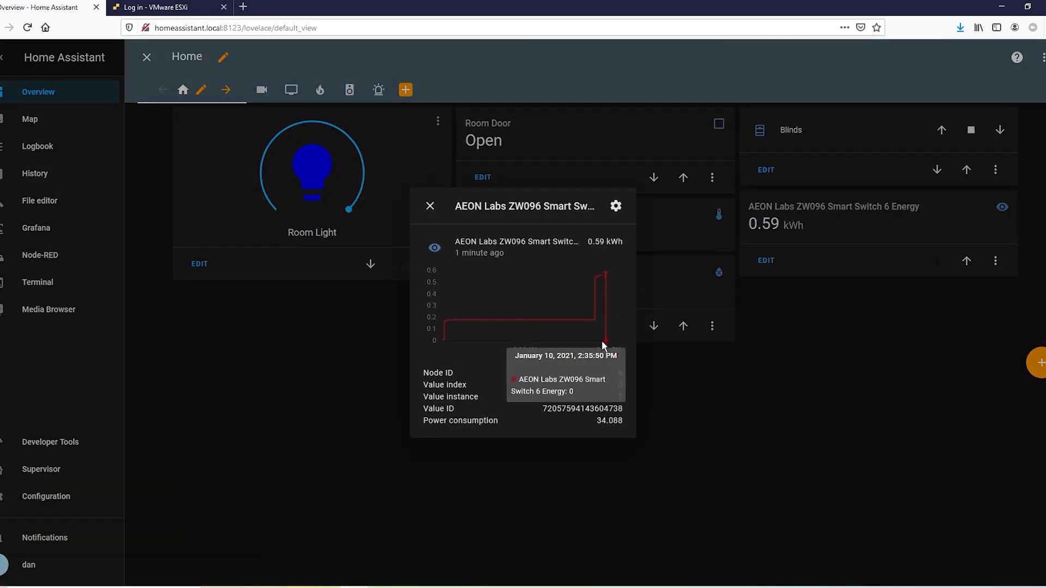
pyautogui.moveTo(600, 280)
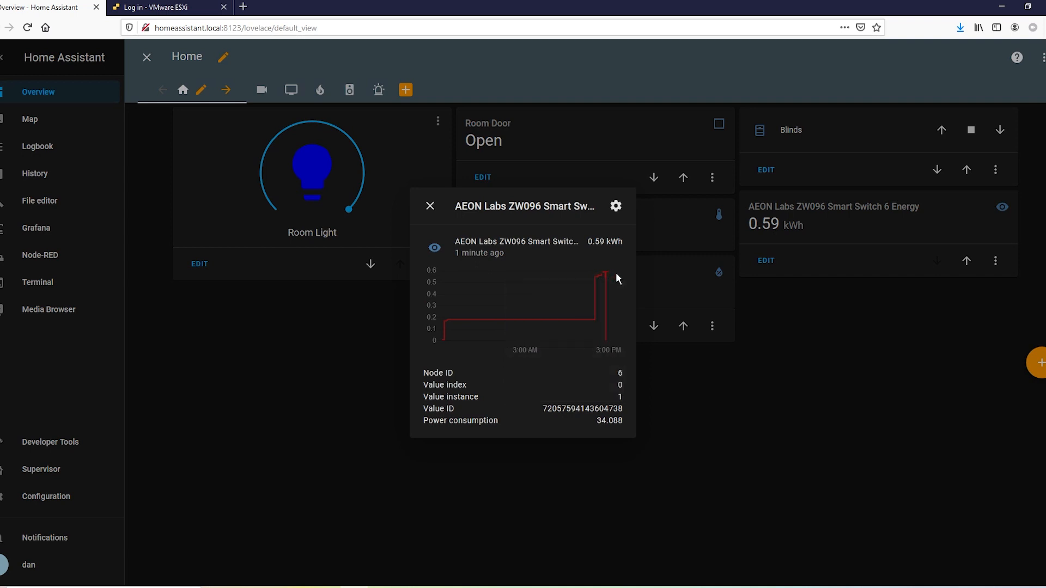
pyautogui.moveTo(509, 260); pyautogui.dragTo(457, 259)
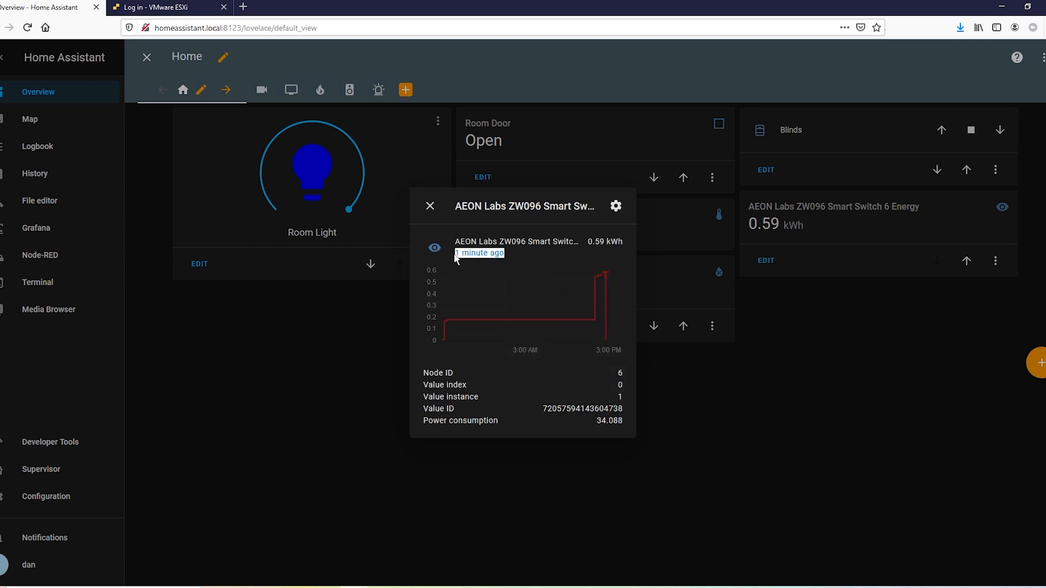
pyautogui.click(830, 318)
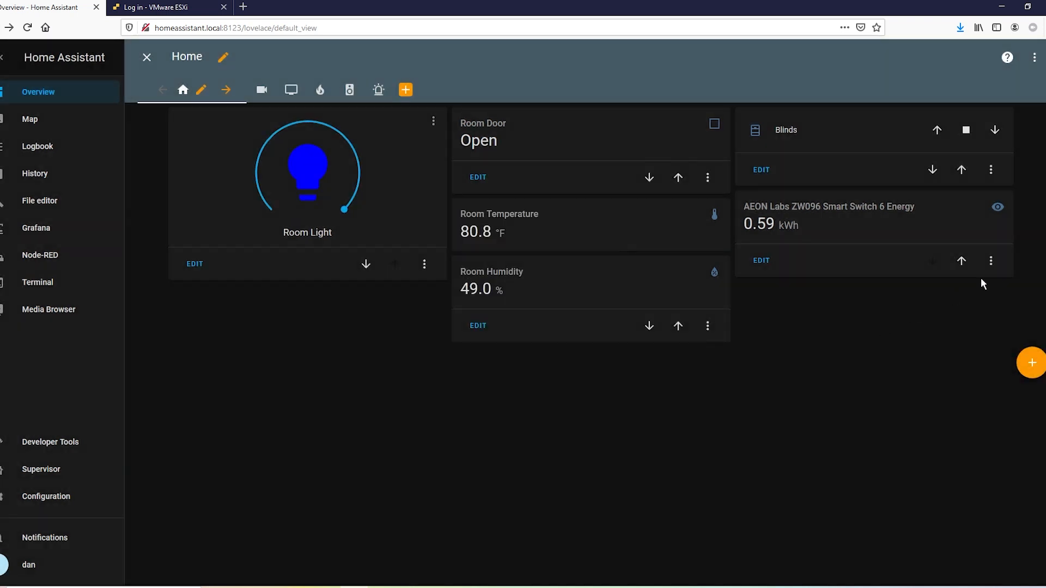
# Delete the AEON Labs ZW096 Smart Switch 6 Energy card from the Home view
pyautogui.click(992, 262)
pyautogui.click(998, 354)
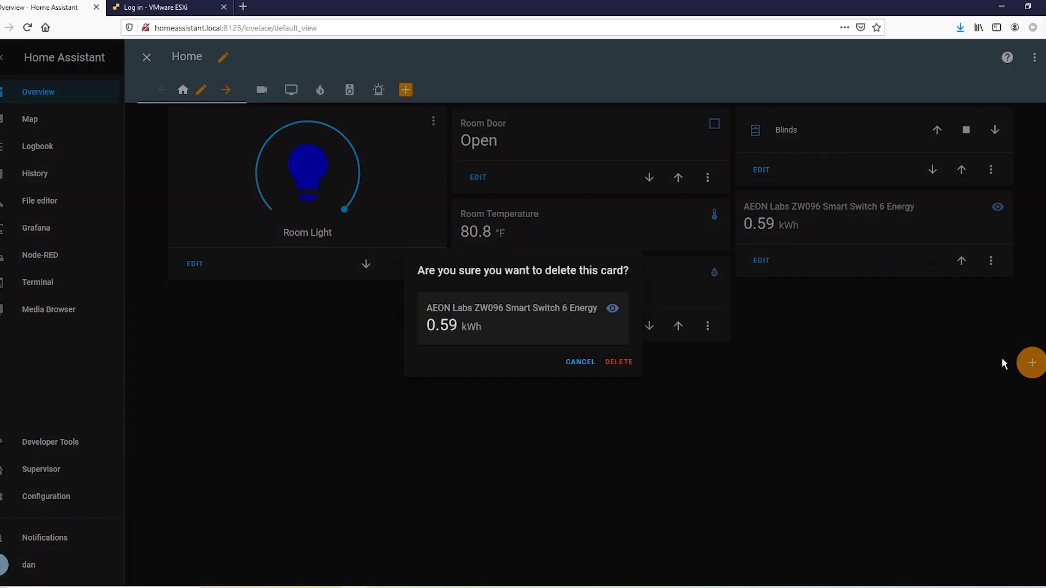
pyautogui.click(621, 363)
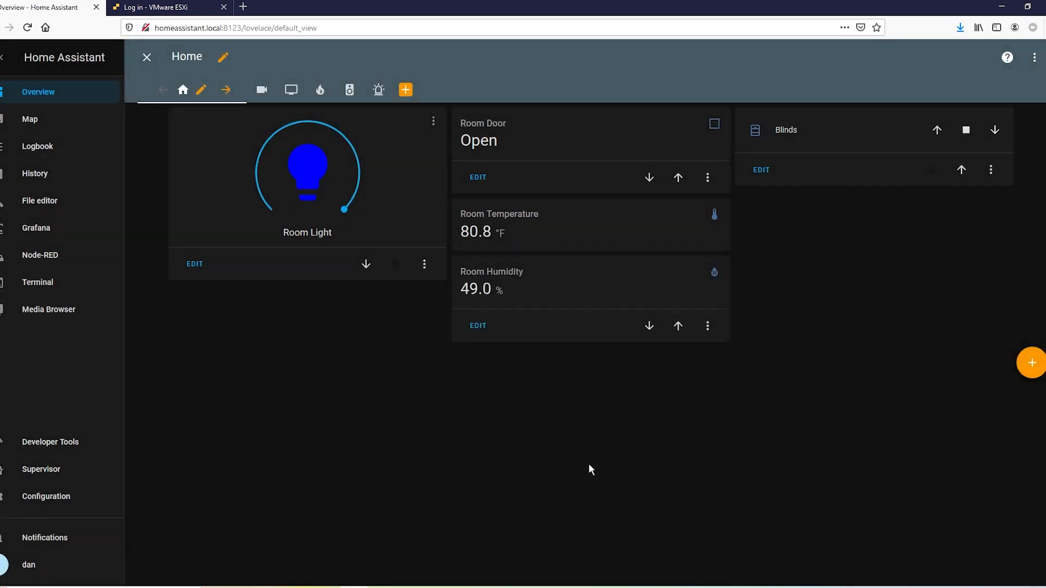
# Title the graph panel in Grafana's New dashboard Copy "Purifier kWh" and save the dashboard
pyautogui.click(39, 229)
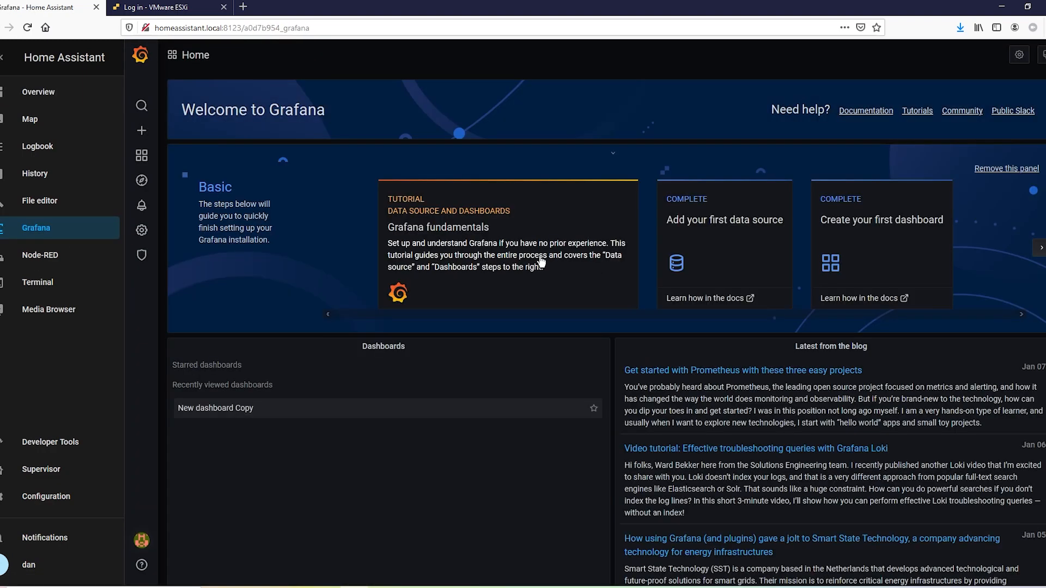
pyautogui.click(312, 403)
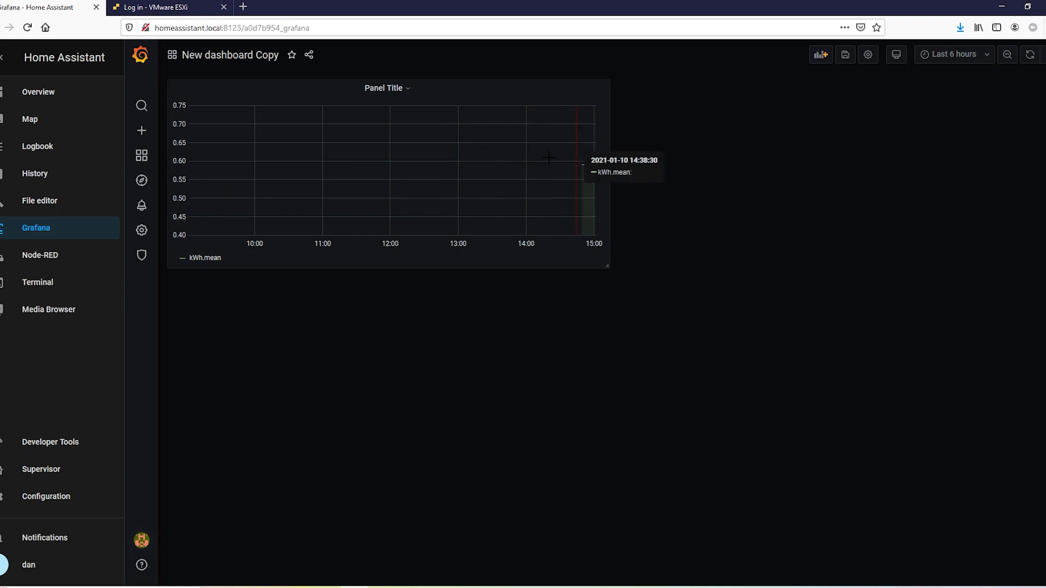
pyautogui.click(400, 90)
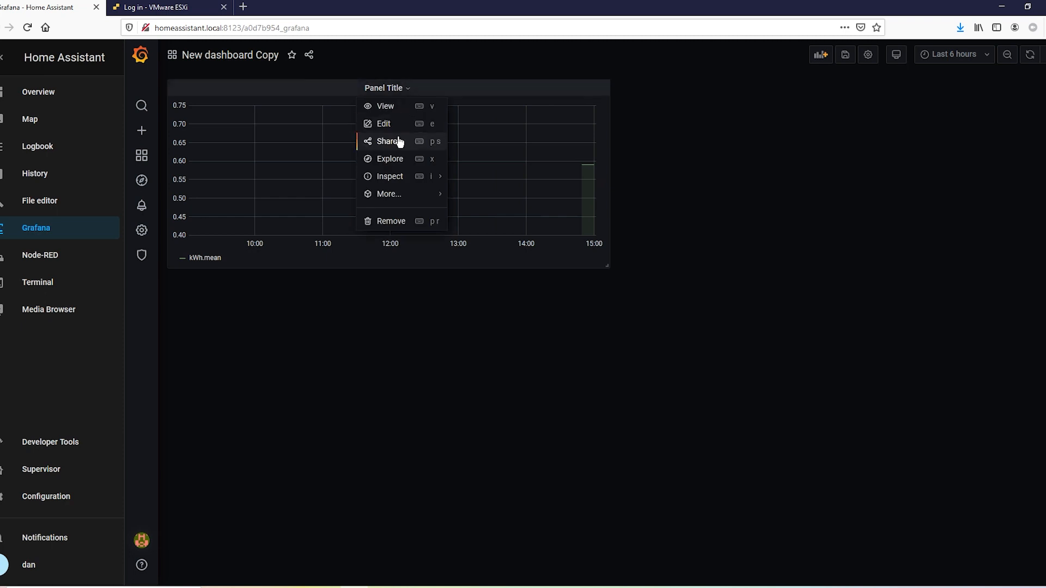
pyautogui.click(393, 123)
pyautogui.tripleClick(939, 147)
pyautogui.write('Purifier kWh')
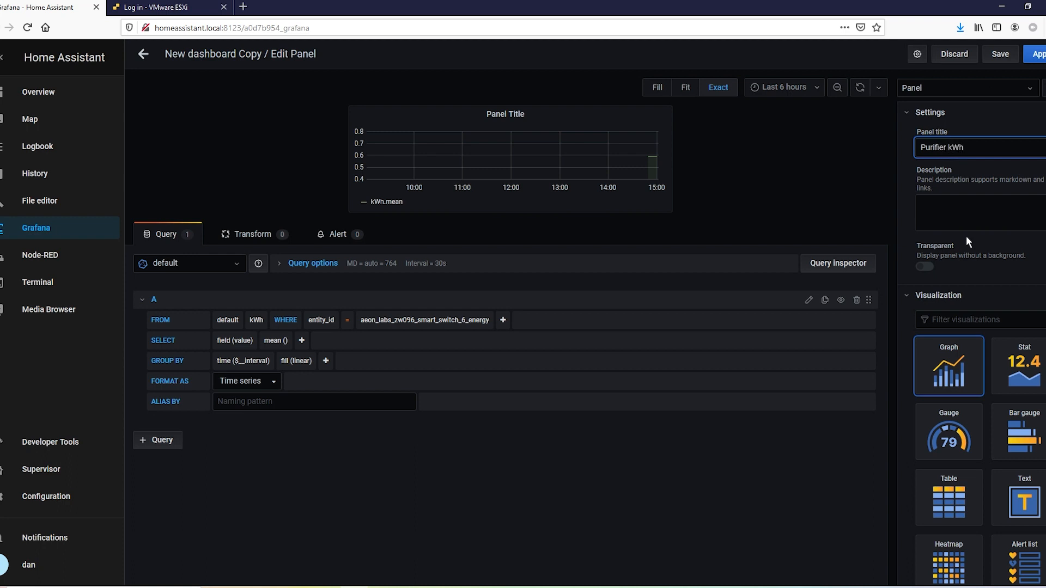
pyautogui.click(1000, 54)
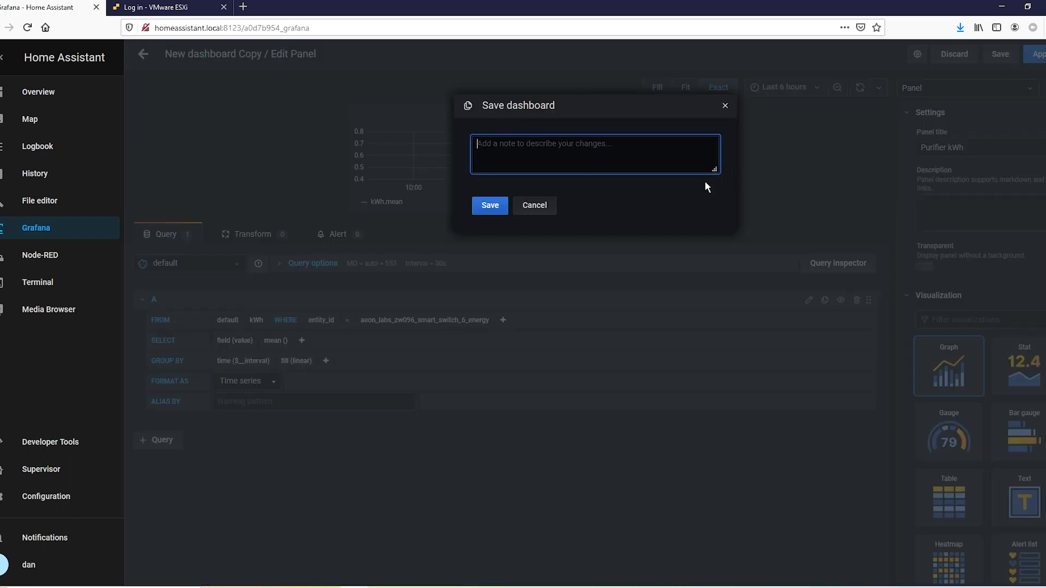
pyautogui.click(481, 204)
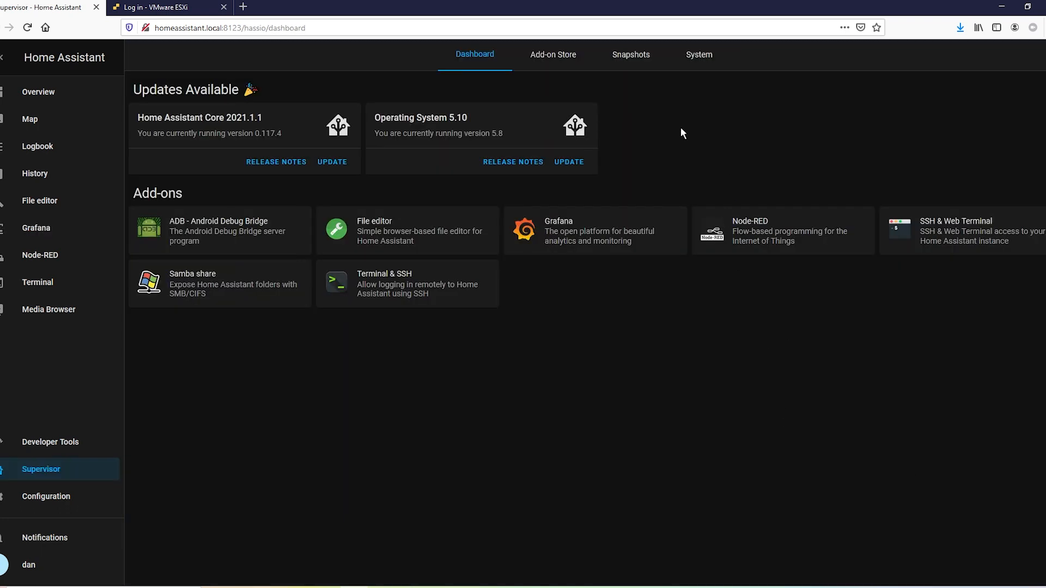
# Open the Grafana add-on's configuration and save its network settings with host port 3311 for 80/tcp
pyautogui.click(624, 238)
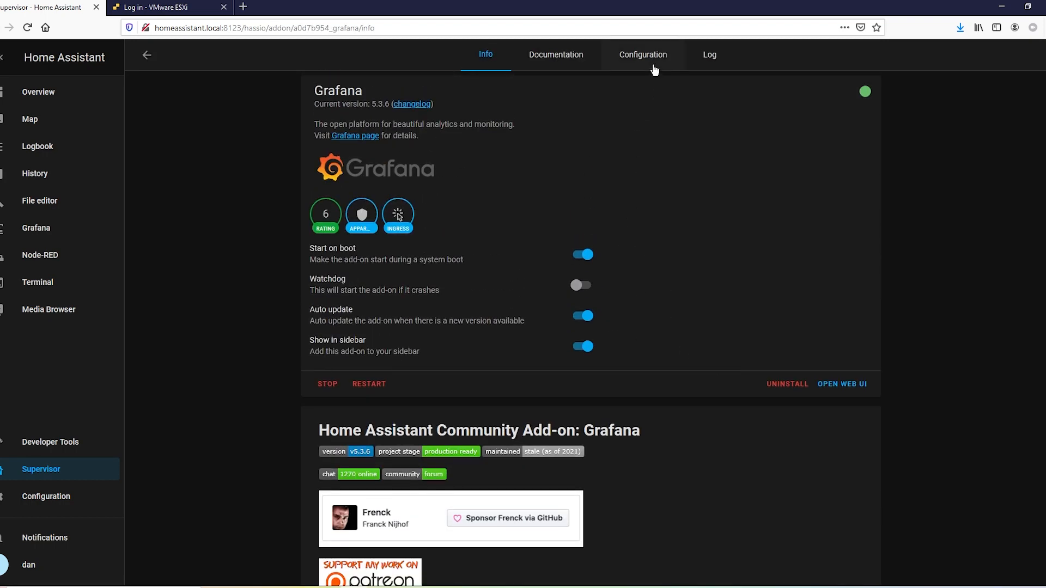
pyautogui.click(649, 56)
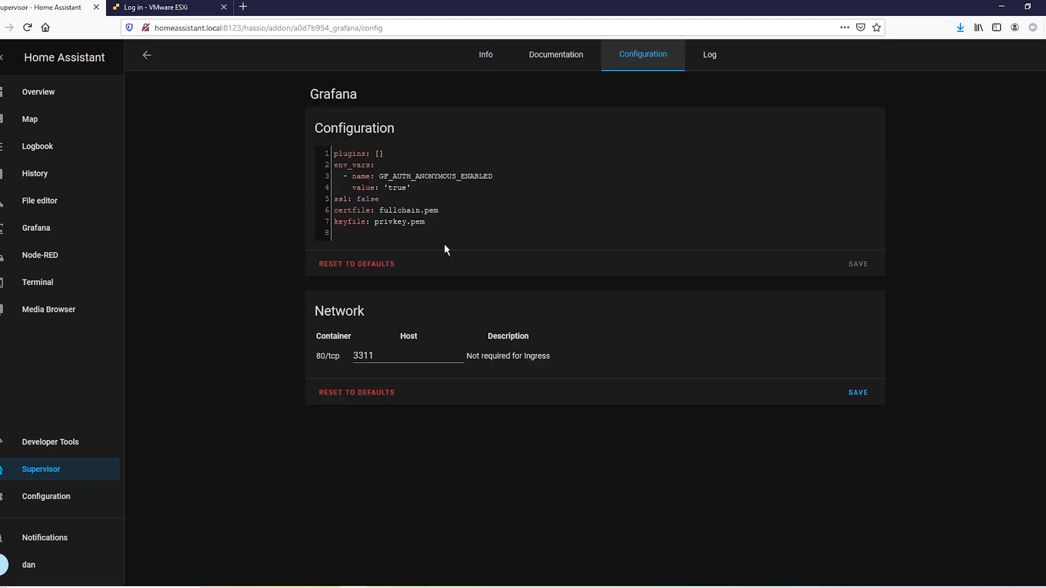
pyautogui.click(401, 354)
pyautogui.hotkey('ctrl', 'a')
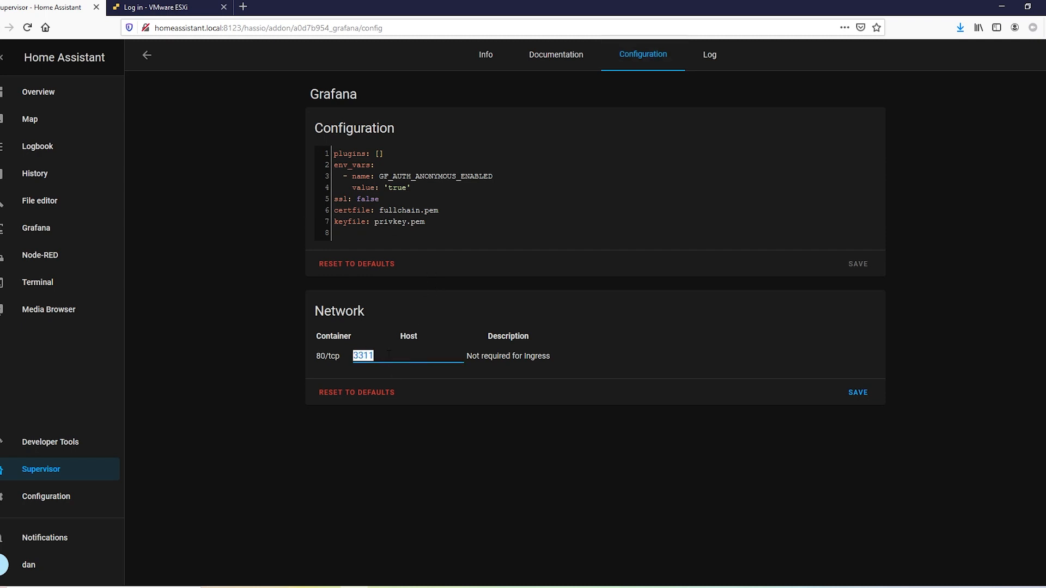
pyautogui.click(406, 354)
pyautogui.doubleClick(395, 357)
pyautogui.click(404, 358)
pyautogui.click(853, 393)
pyautogui.click(681, 361)
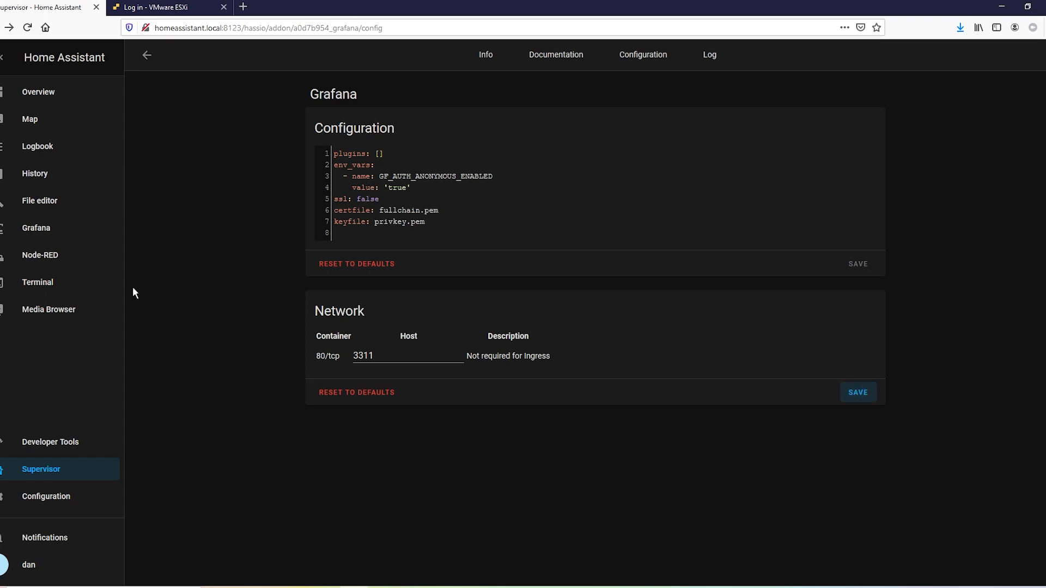
# Return to Grafana and reopen New dashboard Copy
pyautogui.click(45, 230)
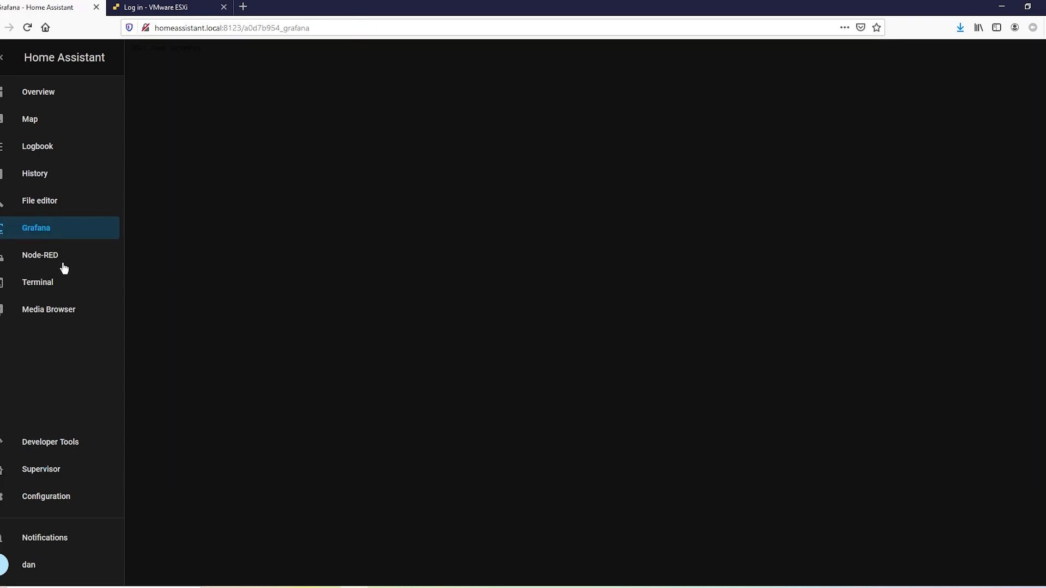
pyautogui.click(52, 246)
pyautogui.click(49, 233)
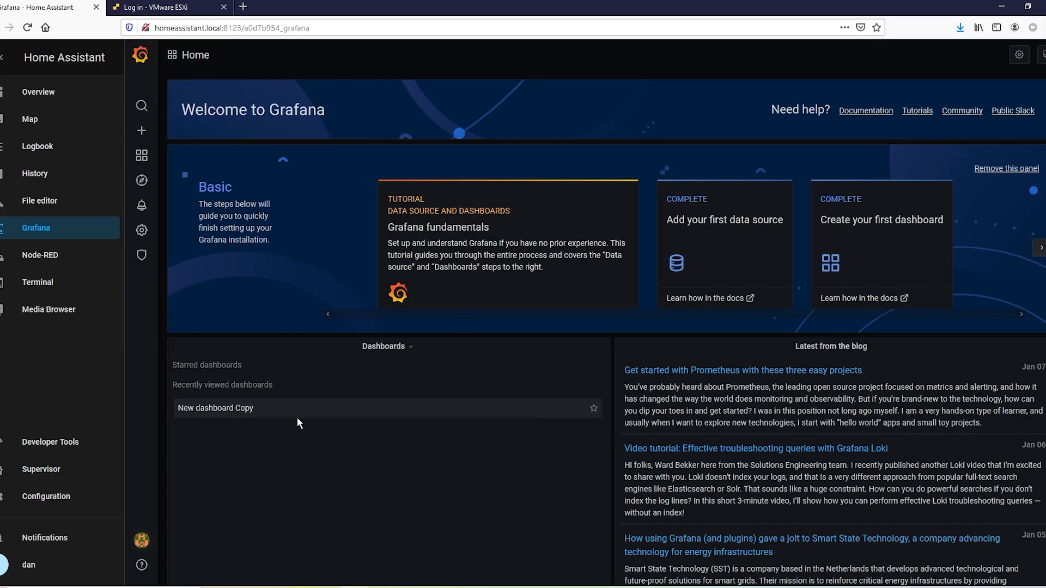
pyautogui.click(297, 416)
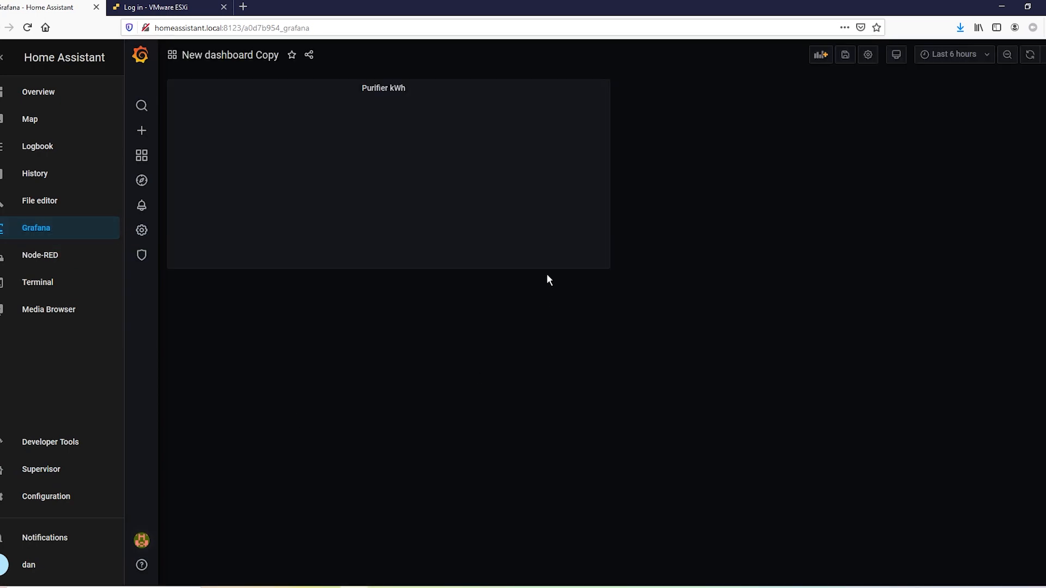
# Open the Purifier kWh panel's embed sharing options and turn off the current time range
pyautogui.click(393, 92)
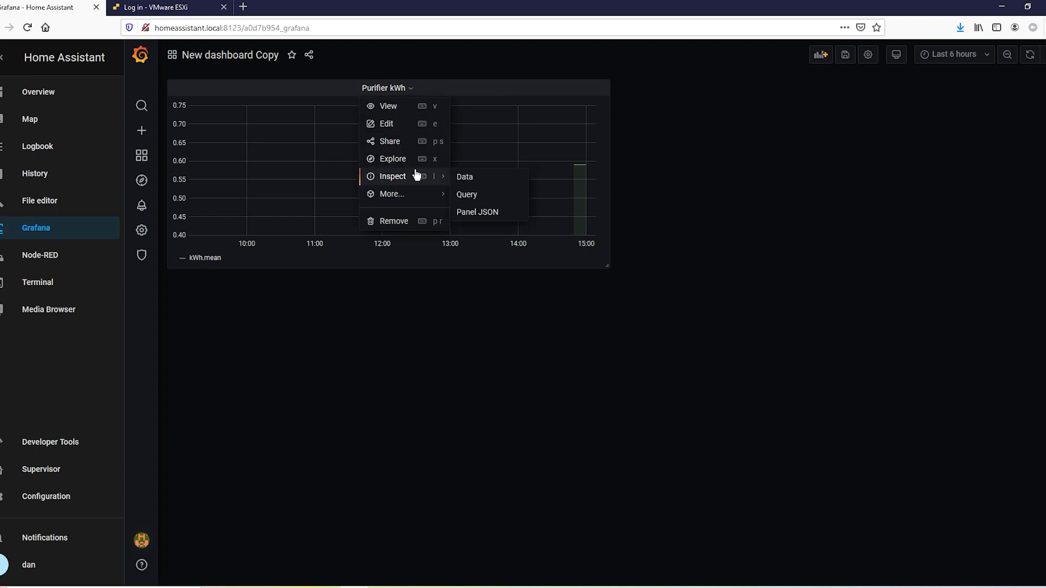
pyautogui.click(398, 141)
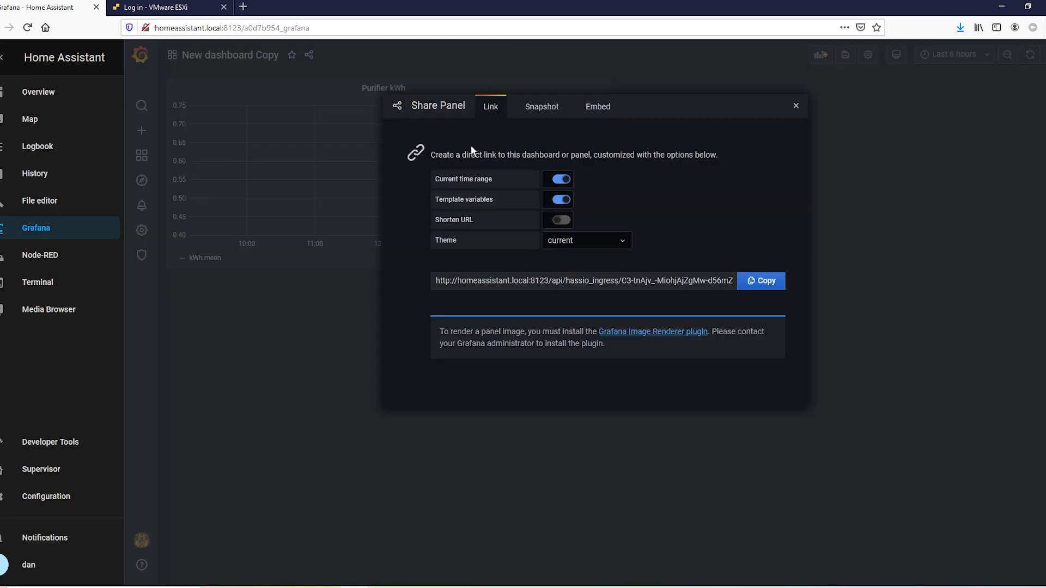
pyautogui.click(598, 116)
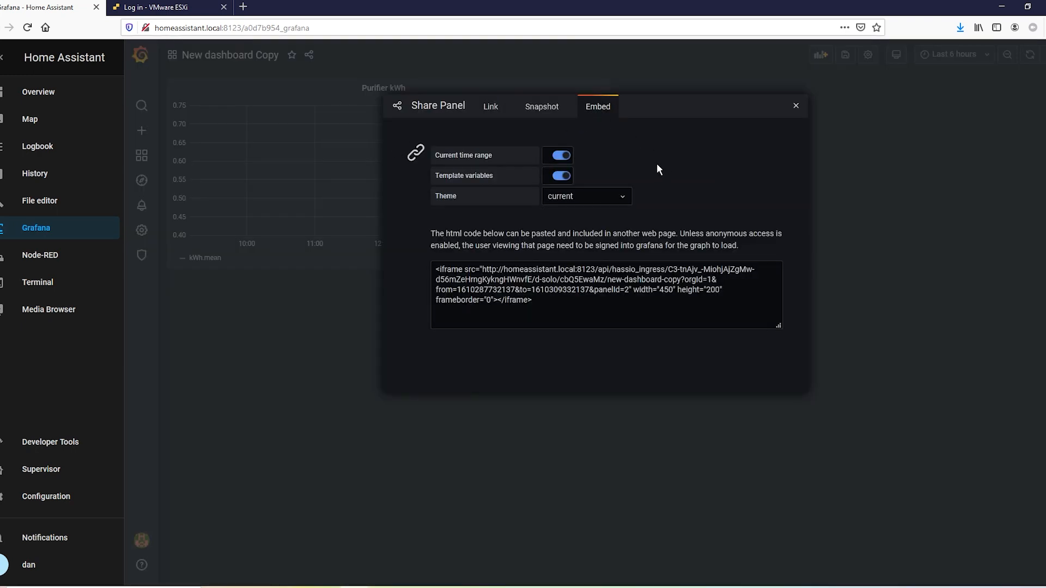
pyautogui.click(563, 157)
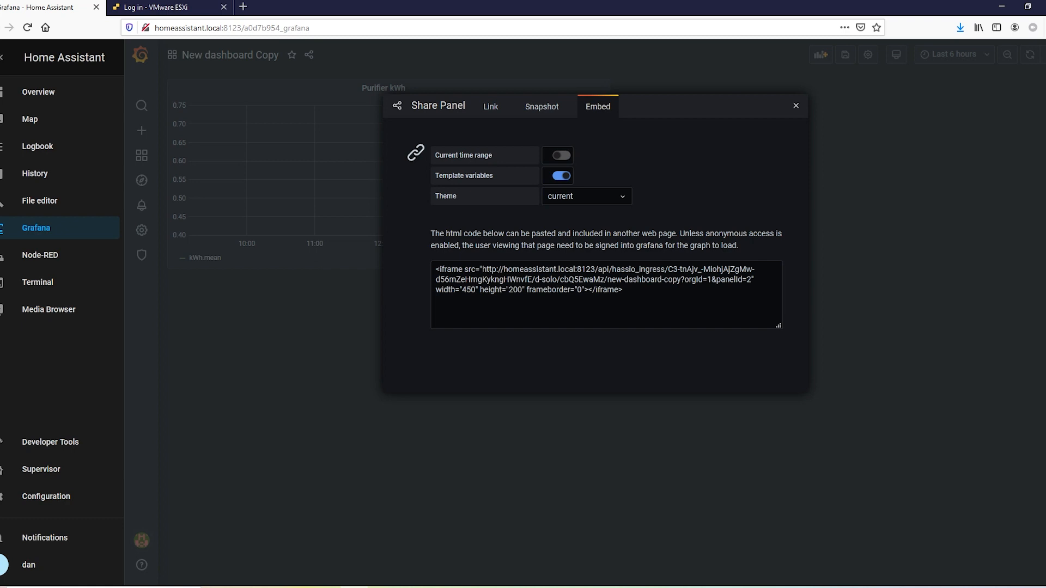
# Copy the panel's source URL from the iframe embed code and close the sharing dialog
pyautogui.moveTo(482, 269); pyautogui.dragTo(742, 280)
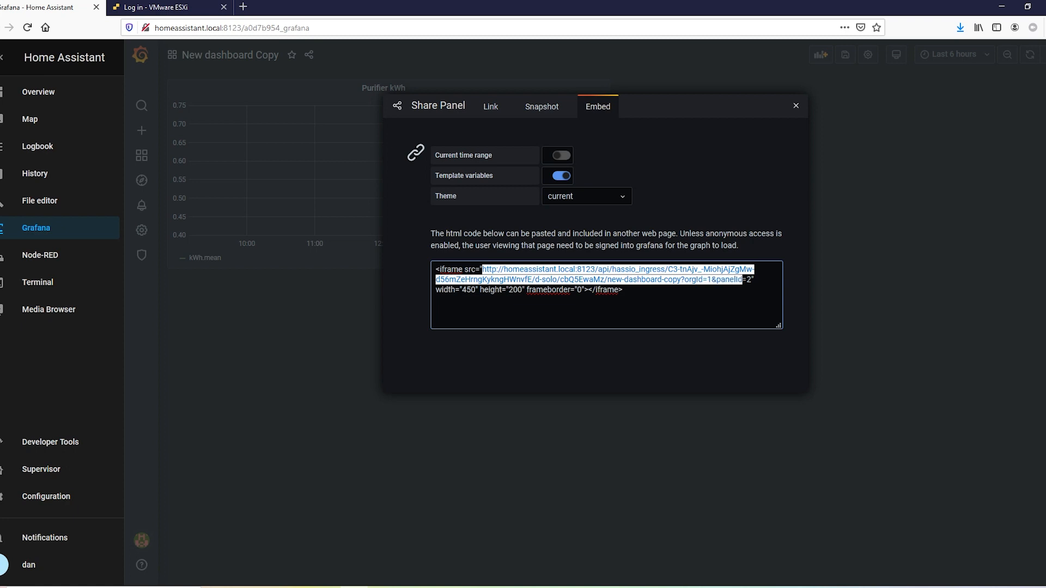
pyautogui.rightClick(741, 279)
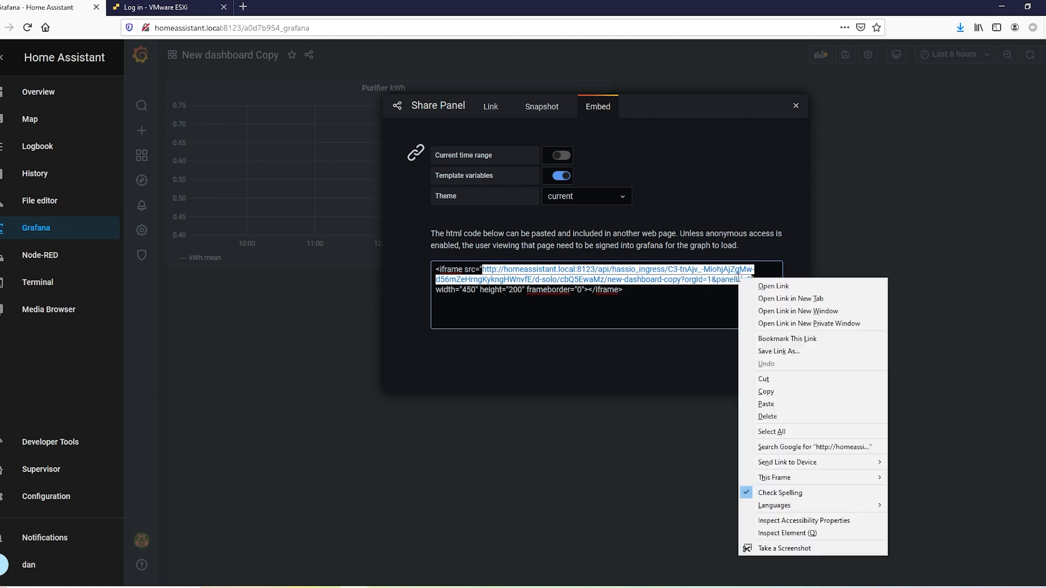
pyautogui.click(785, 393)
pyautogui.click(795, 108)
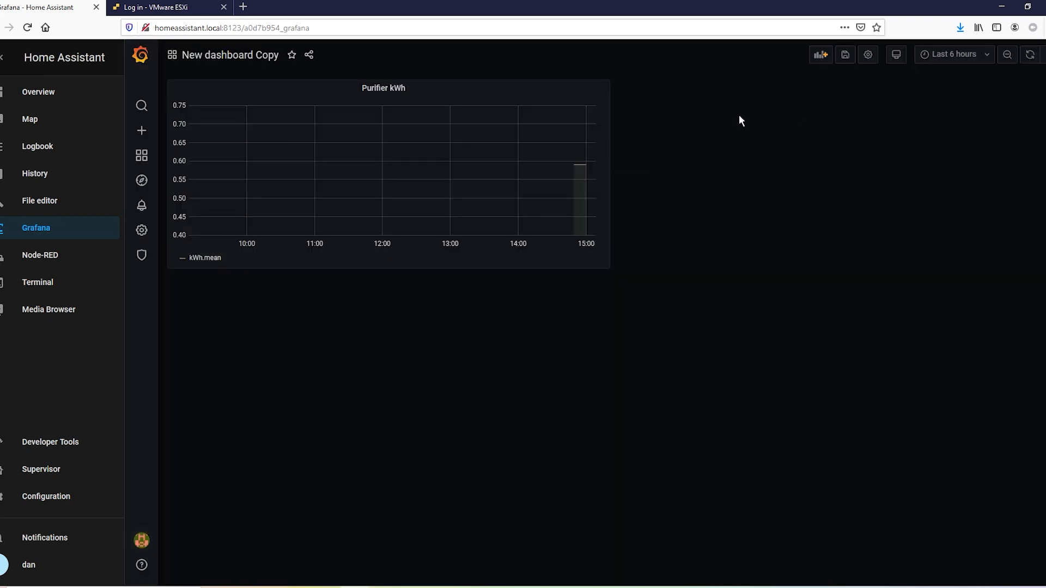
# Add a Webpage card to Home Assistant's Home view and replace its default URL with the copied Grafana panel URL
pyautogui.click(71, 94)
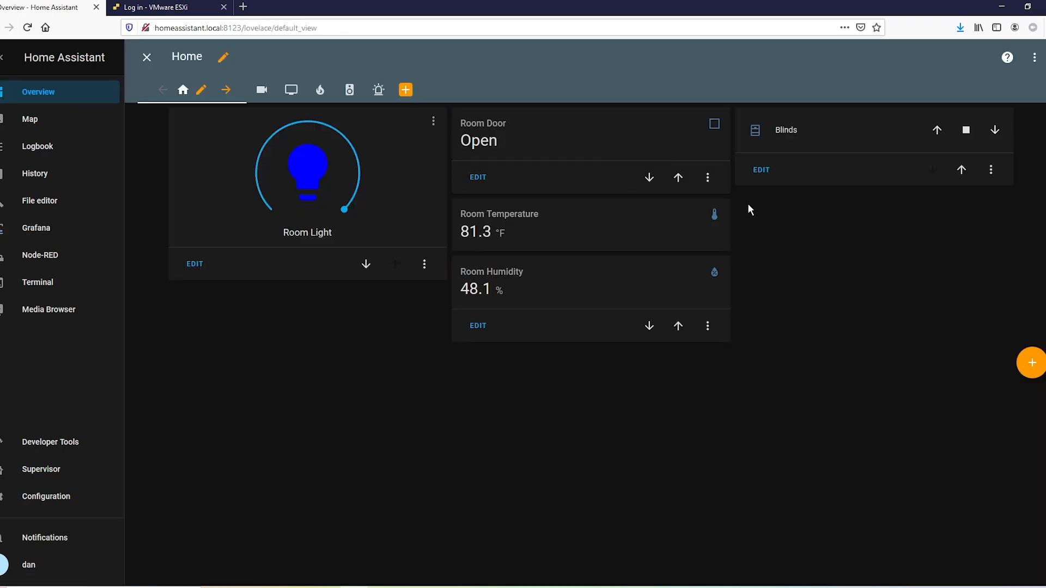
pyautogui.click(1030, 363)
pyautogui.scroll(-15, 559, 385)
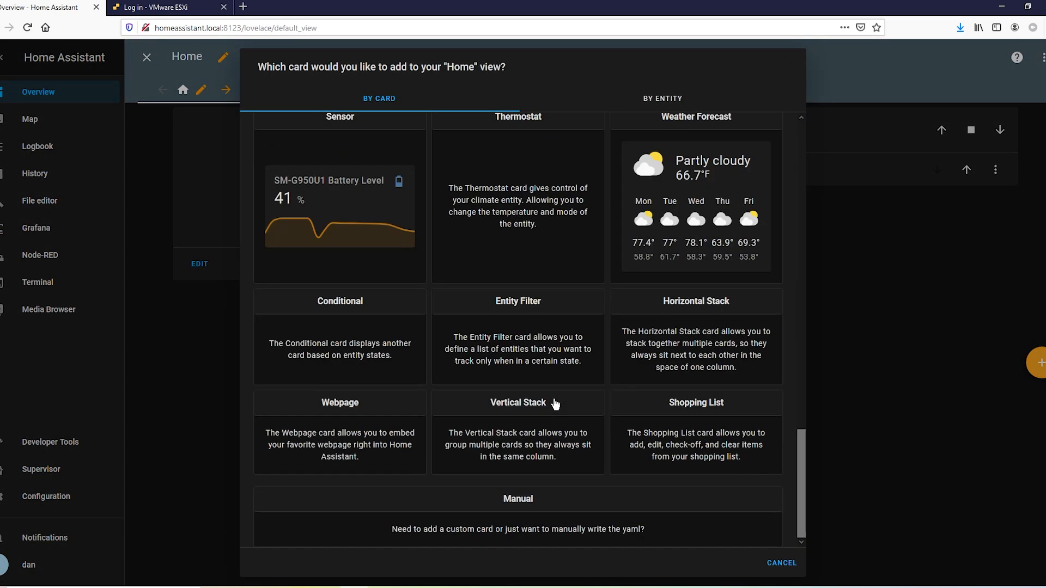
pyautogui.click(384, 429)
pyautogui.tripleClick(393, 136)
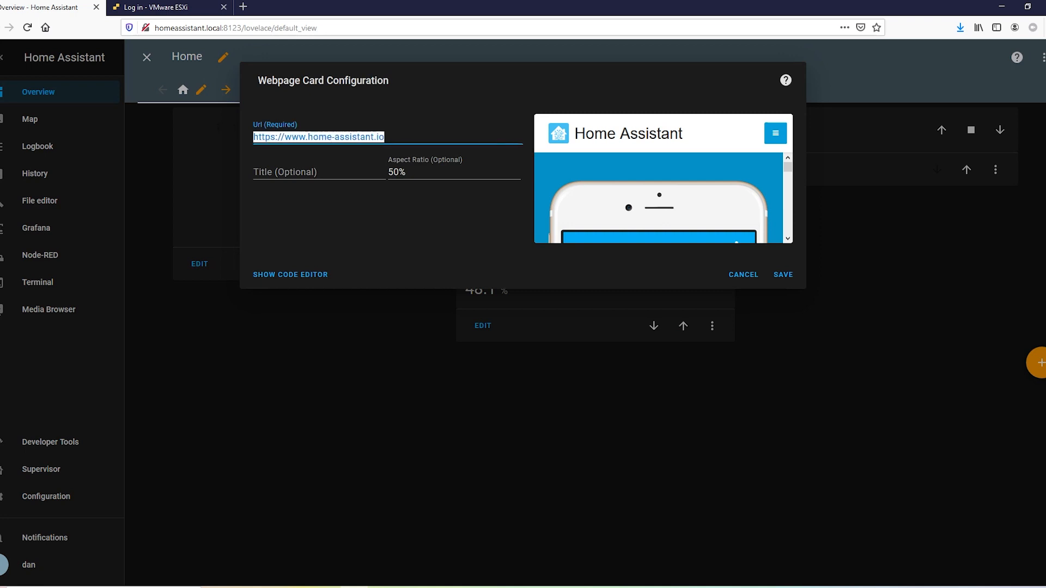
pyautogui.rightClick(303, 136)
pyautogui.click(327, 250)
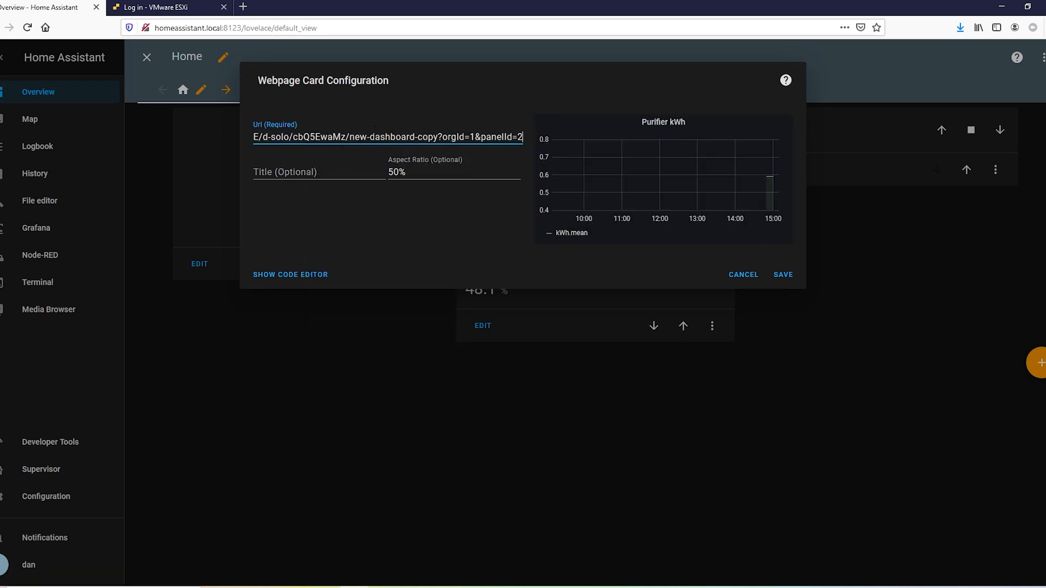
# Change the host and port in the Webpage card's URL to 10.0.0.21:3311
pyautogui.hotkey('ctrl', 'a')
pyautogui.moveTo(390, 136); pyautogui.dragTo(281, 136)
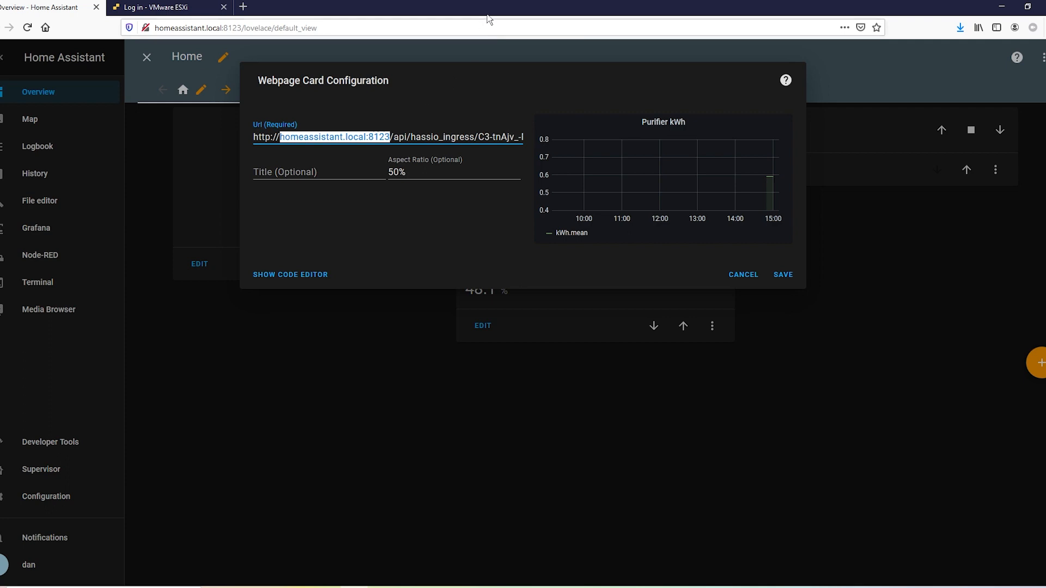
pyautogui.write('10.0.0')
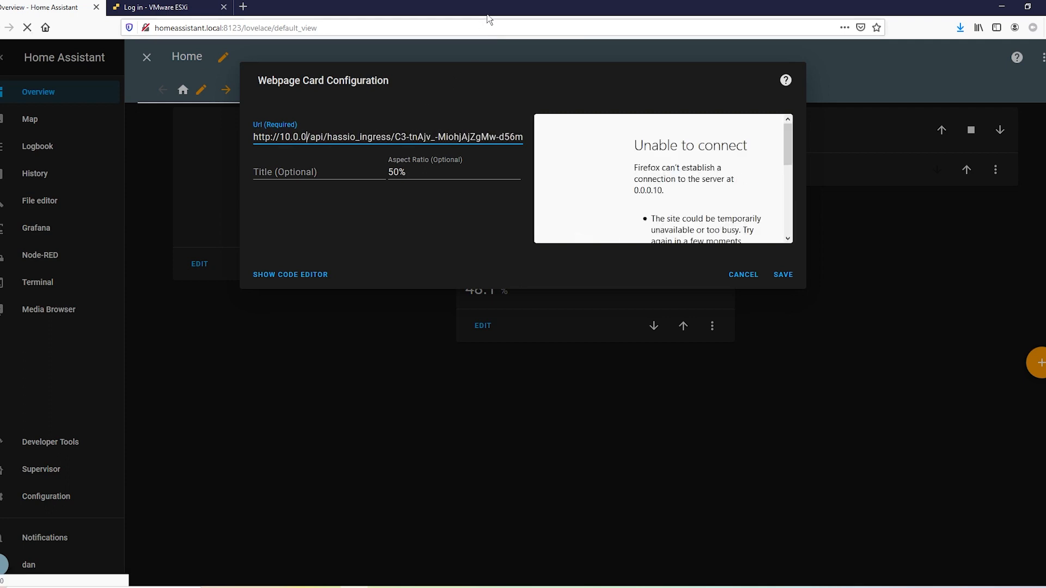
pyautogui.write('.21:8123')
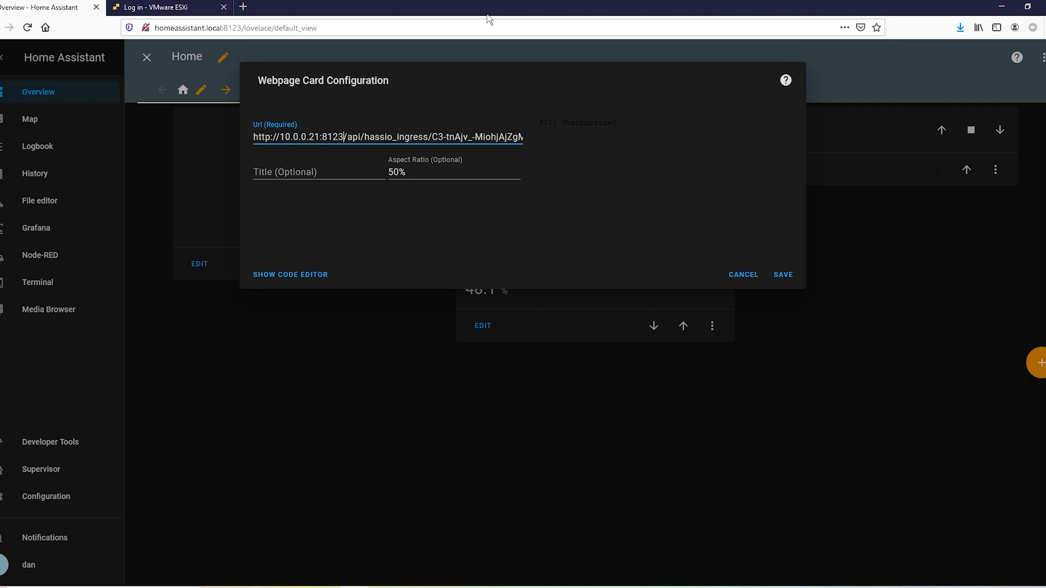
pyautogui.moveTo(343, 137); pyautogui.dragTo(323, 138)
pyautogui.write('3311')
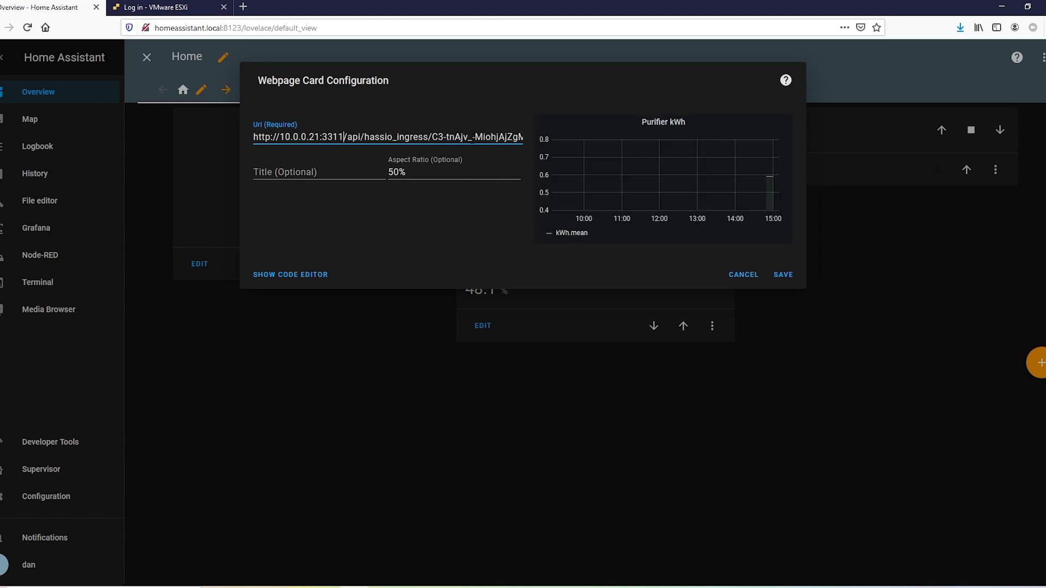
# Append "&refresh=5m&kiosk=1" to the Webpage card's URL, then save the card and leave dashboard editing
pyautogui.moveTo(476, 137); pyautogui.dragTo(571, 143)
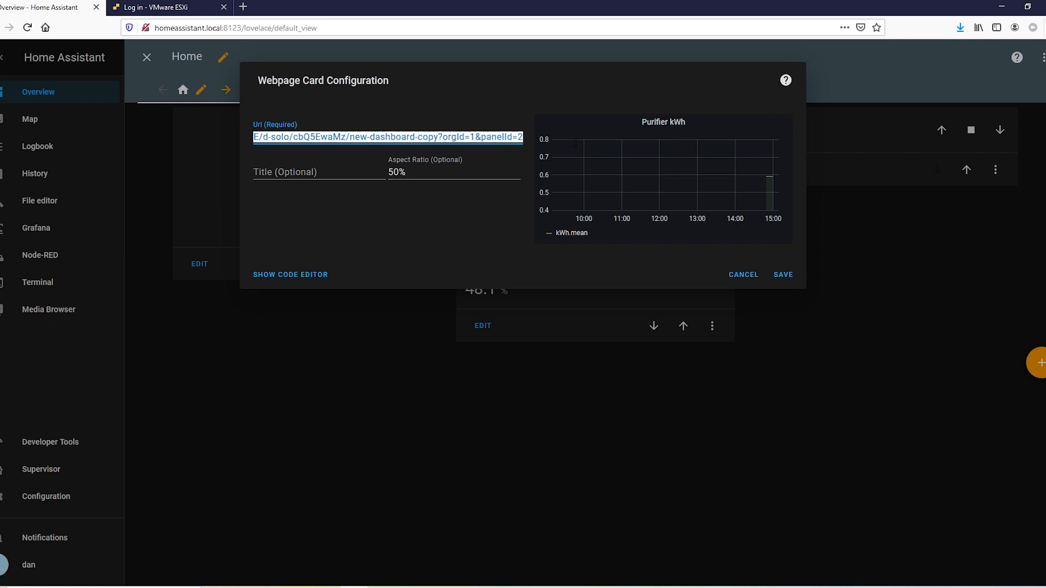
pyautogui.click(493, 138)
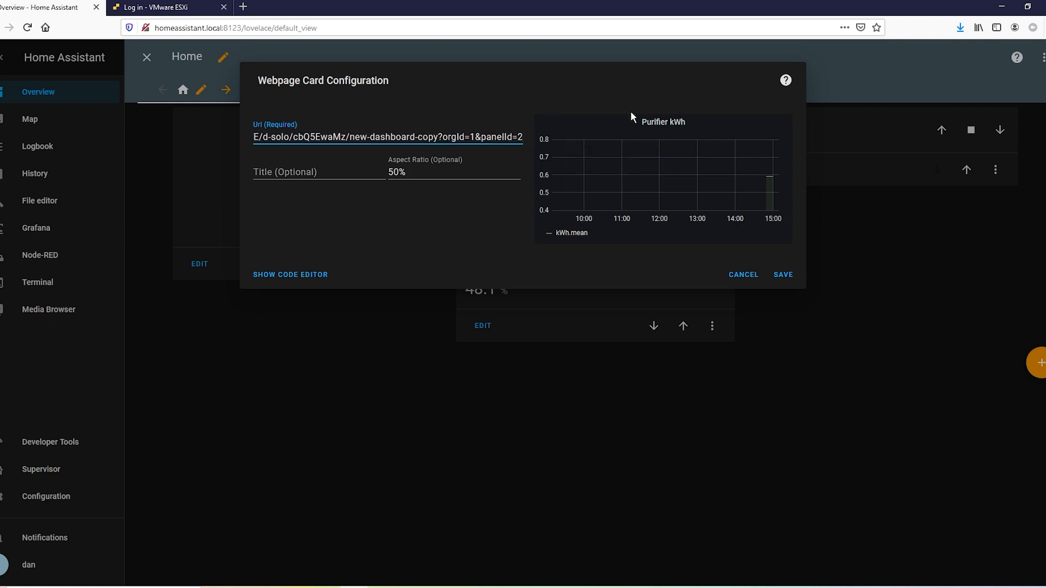
pyautogui.write('&')
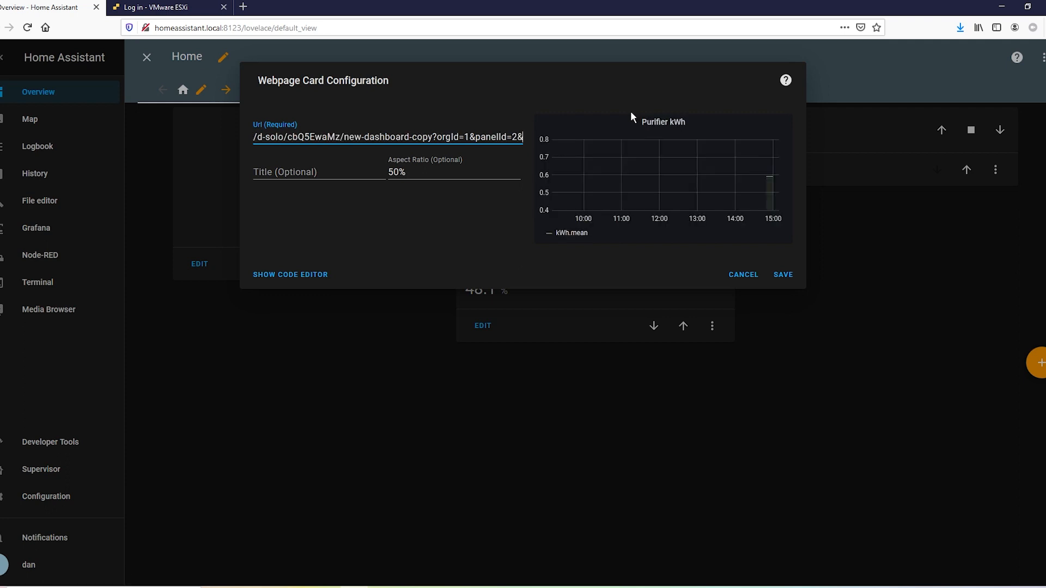
pyautogui.write('refresh')
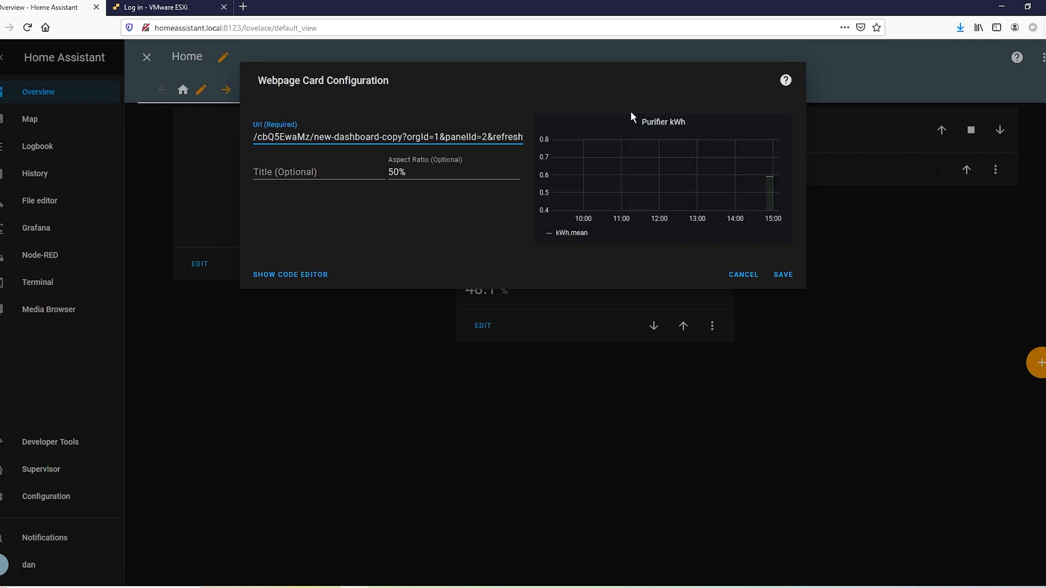
pyautogui.write('=5m')
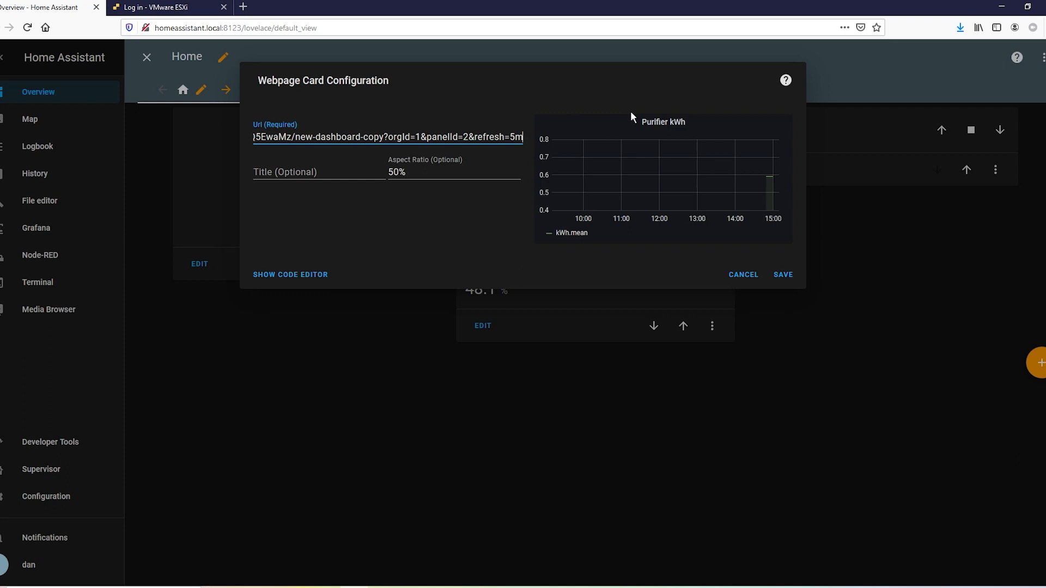
pyautogui.write('&kiosk')
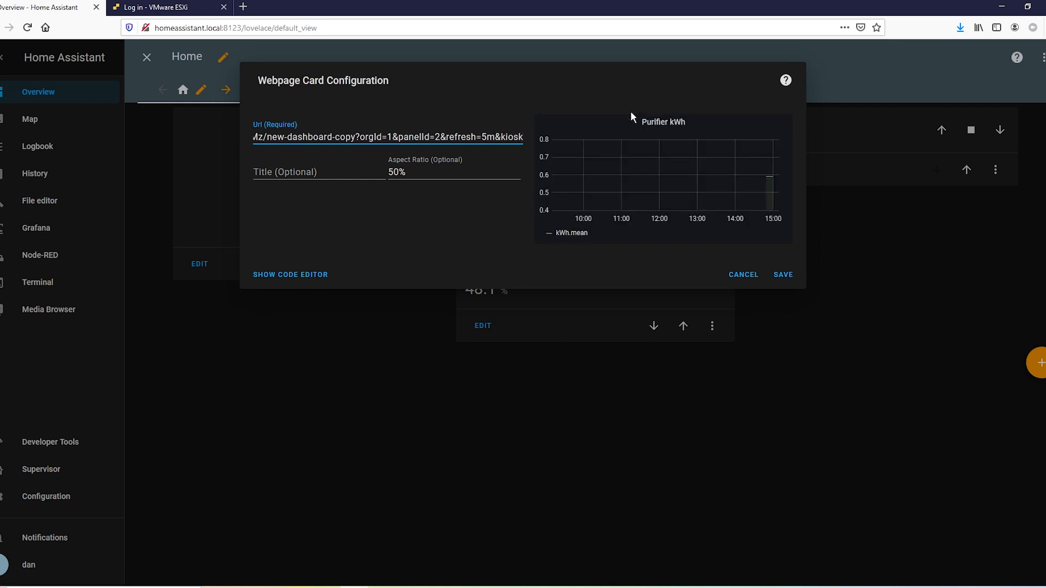
pyautogui.write('=1')
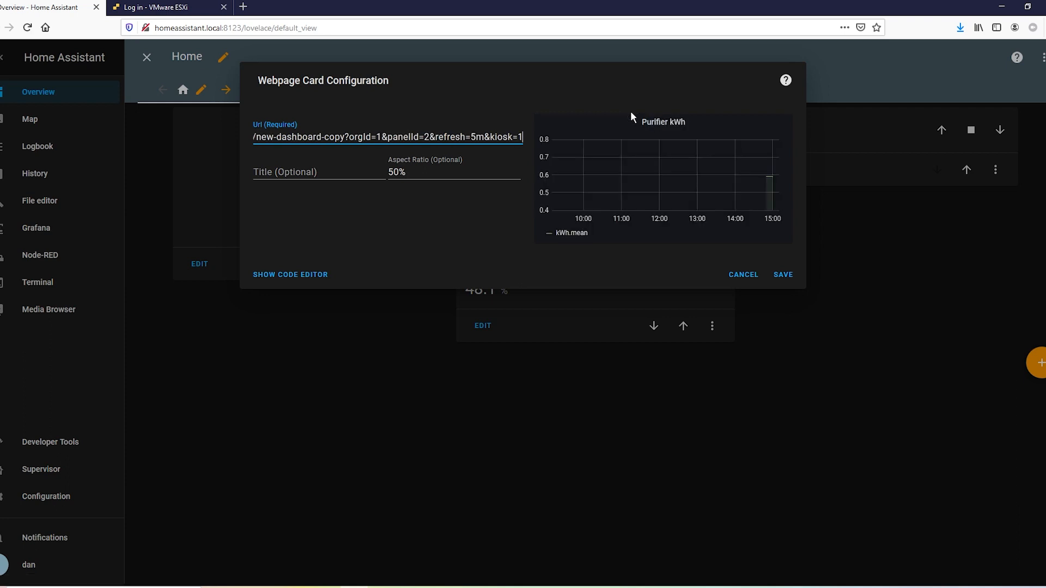
pyautogui.click(784, 274)
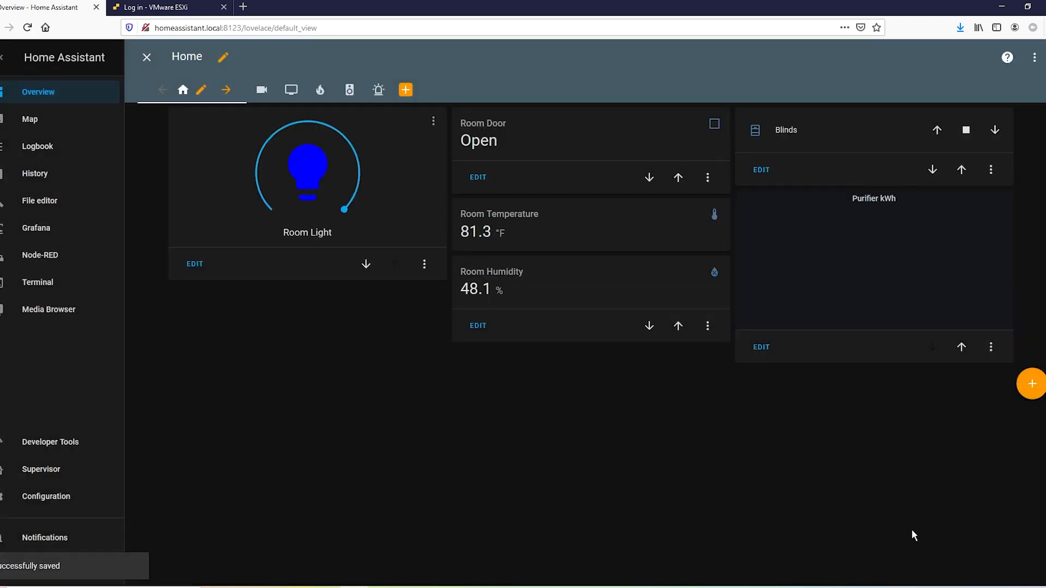
pyautogui.click(147, 57)
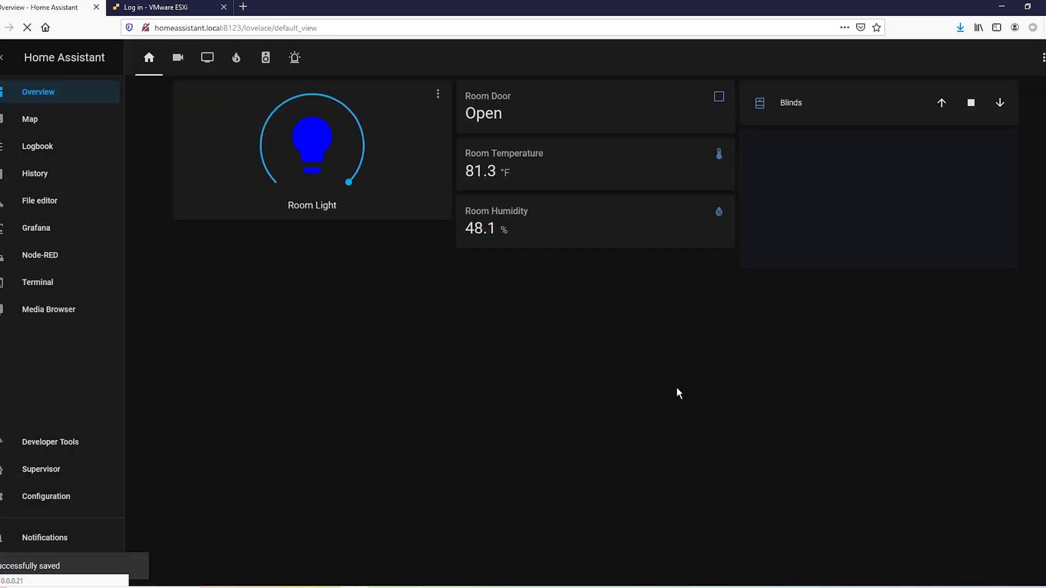